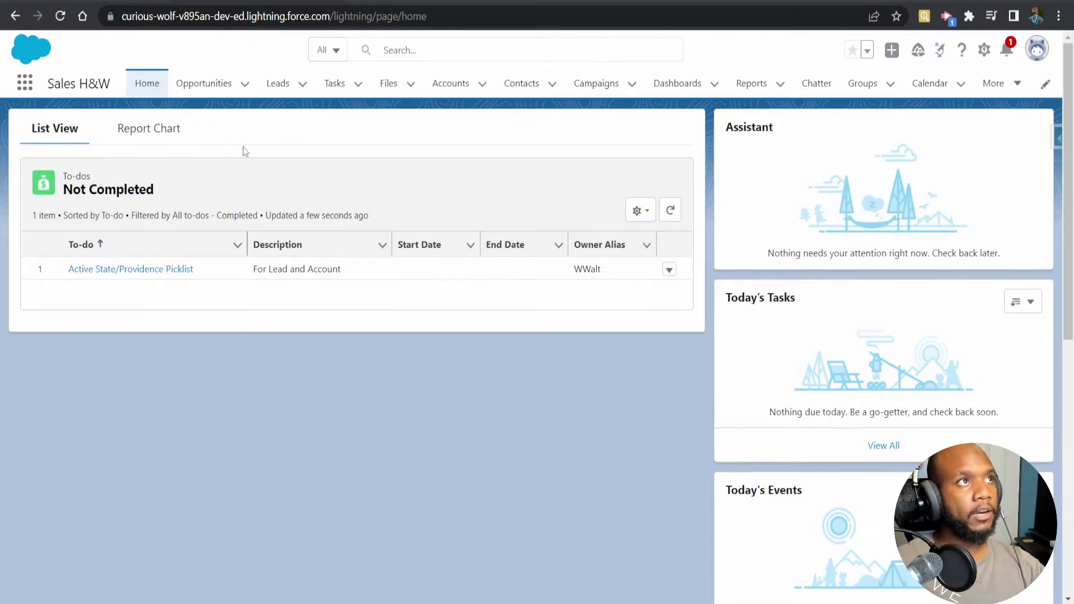
- Switch the Opportunities list to the All Opportunities view
click(185, 88)
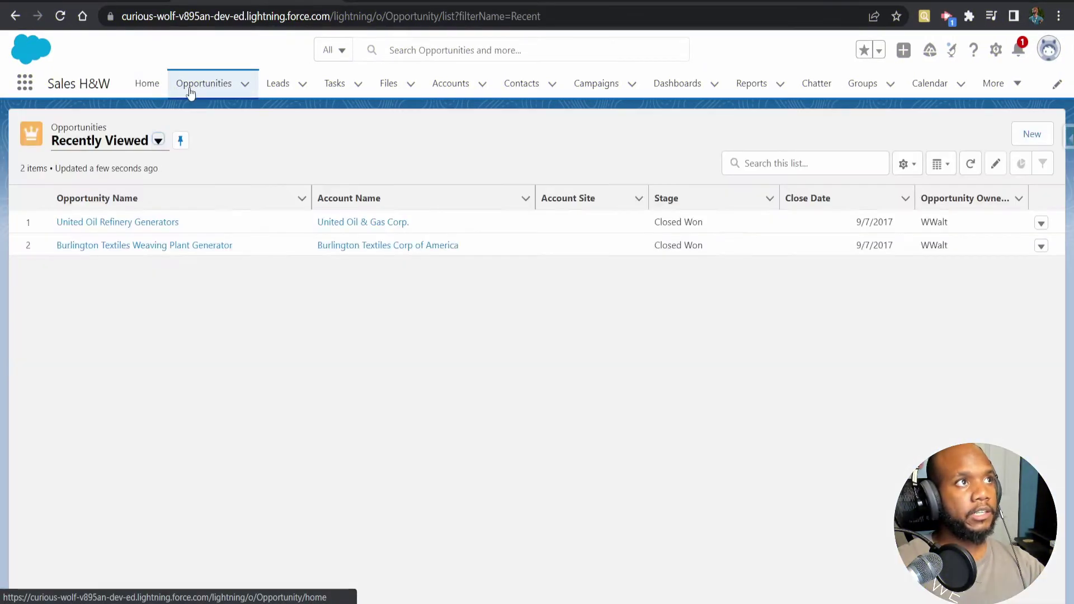
click(79, 150)
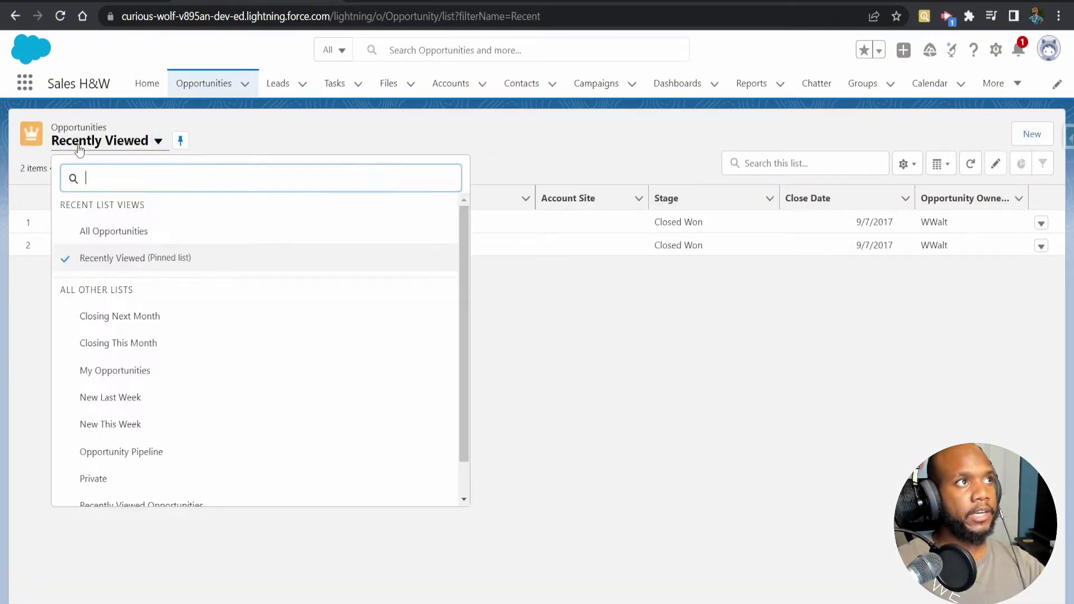
click(117, 237)
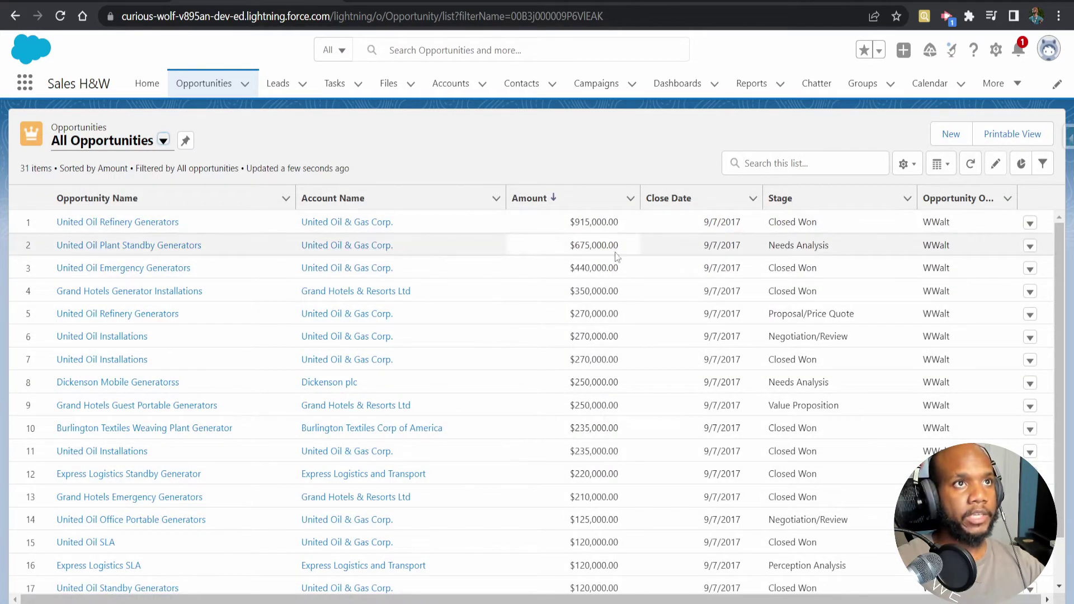
- Highlight the top Amount of $915,000.00 in the first opportunity row
double_click(628, 227)
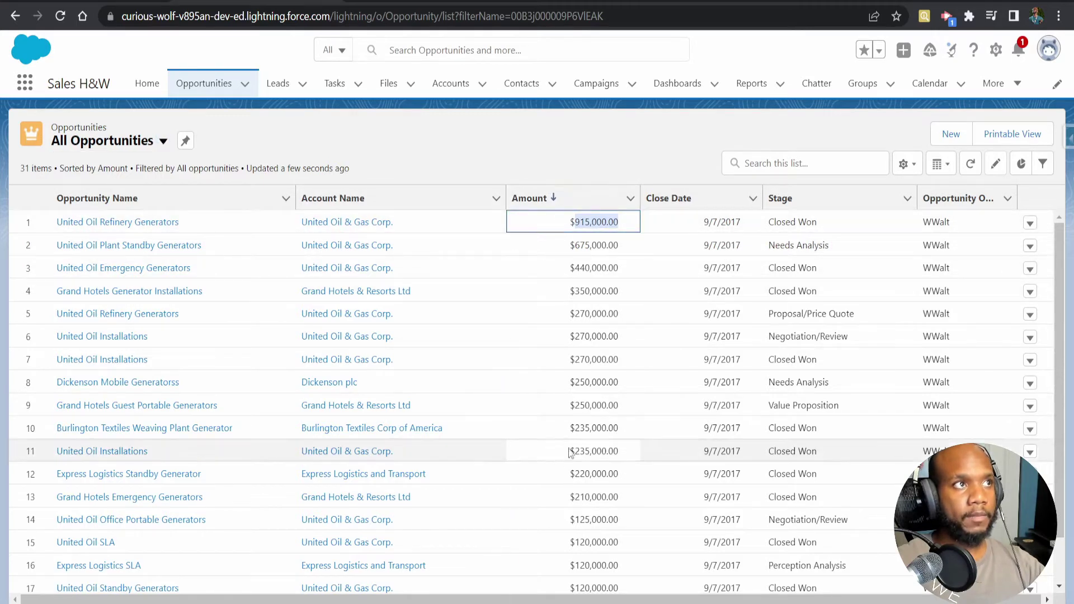
click(560, 385)
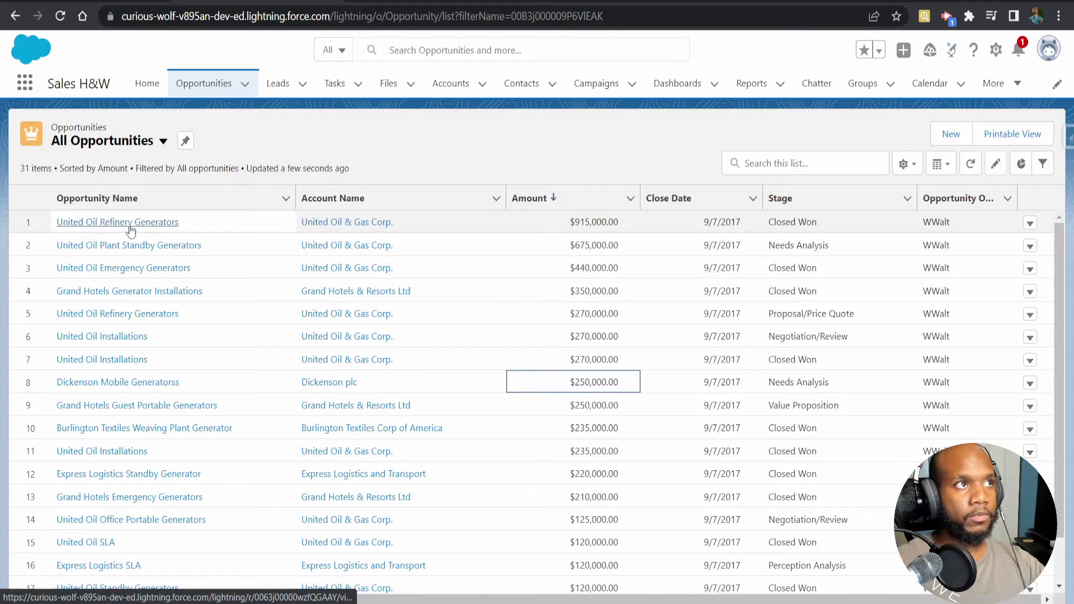
click(586, 225)
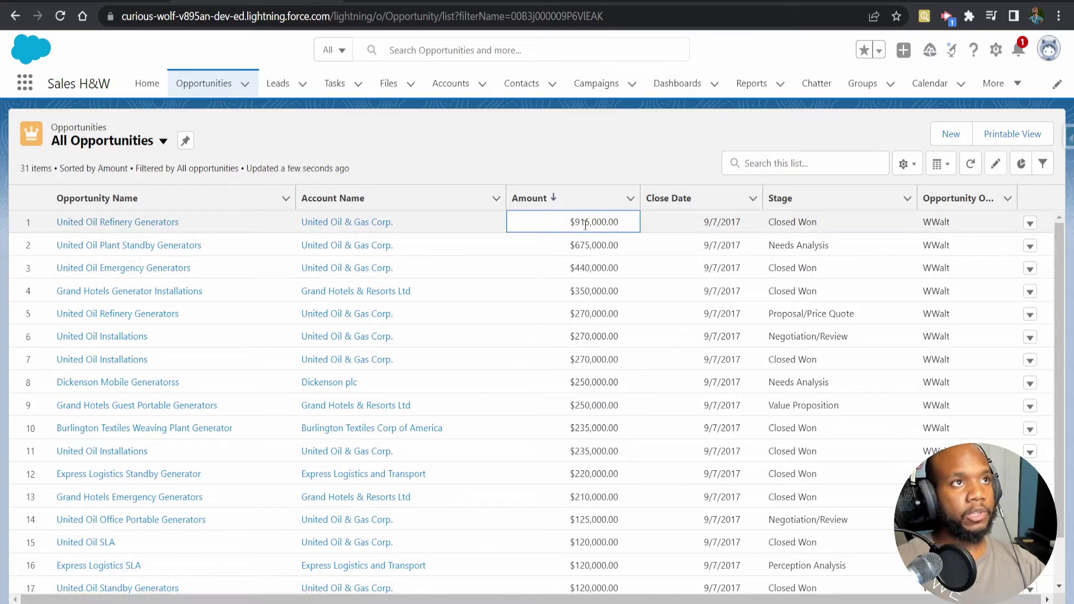
drag(623, 230, 576, 228)
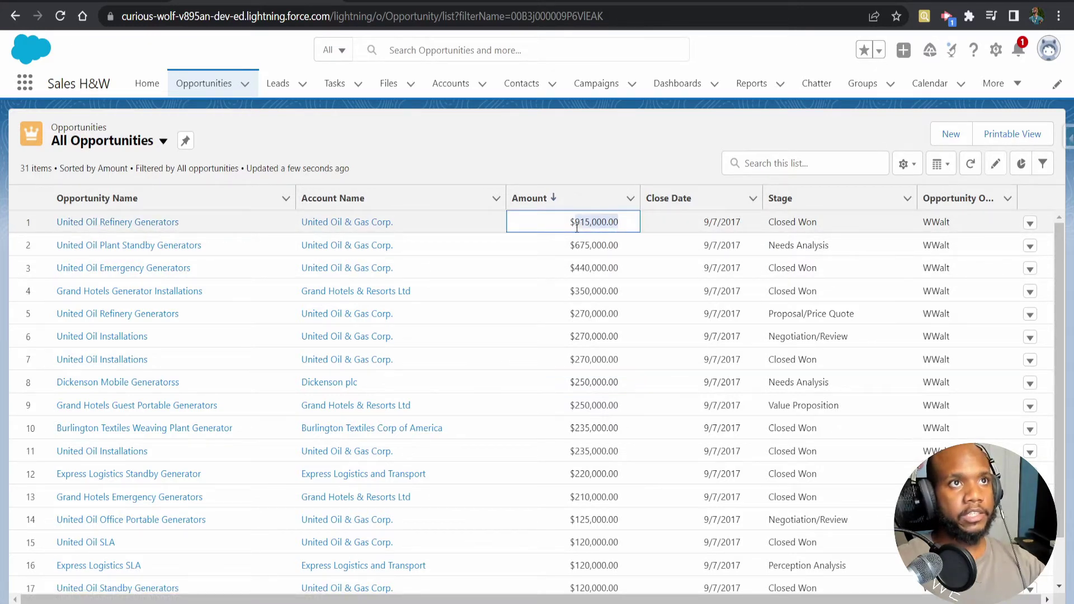
click(573, 225)
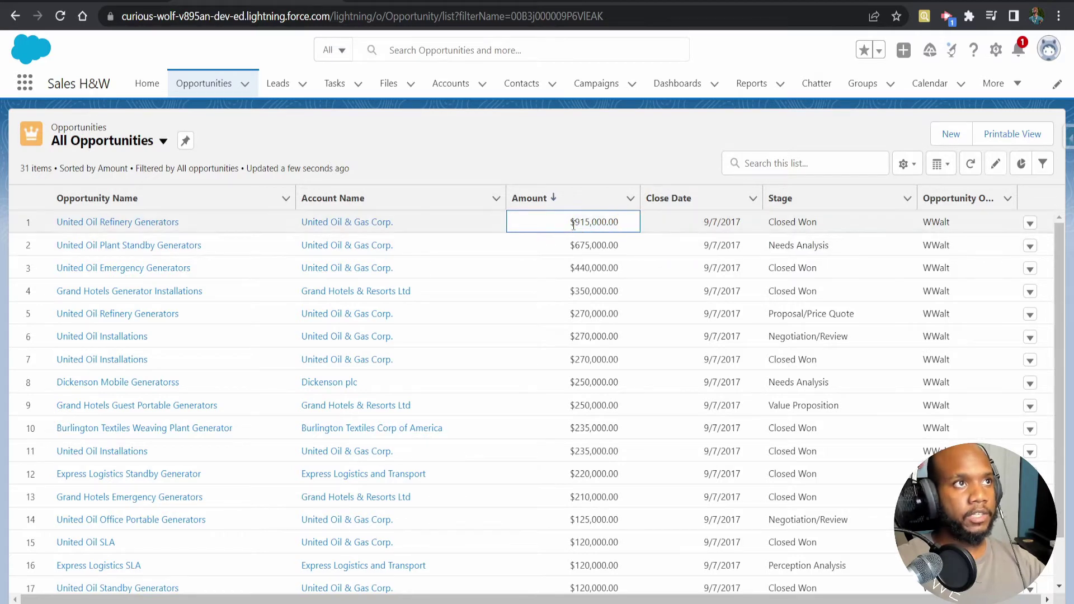
- Open the United Oil & Gas Corp. account record and scroll through it
click(343, 223)
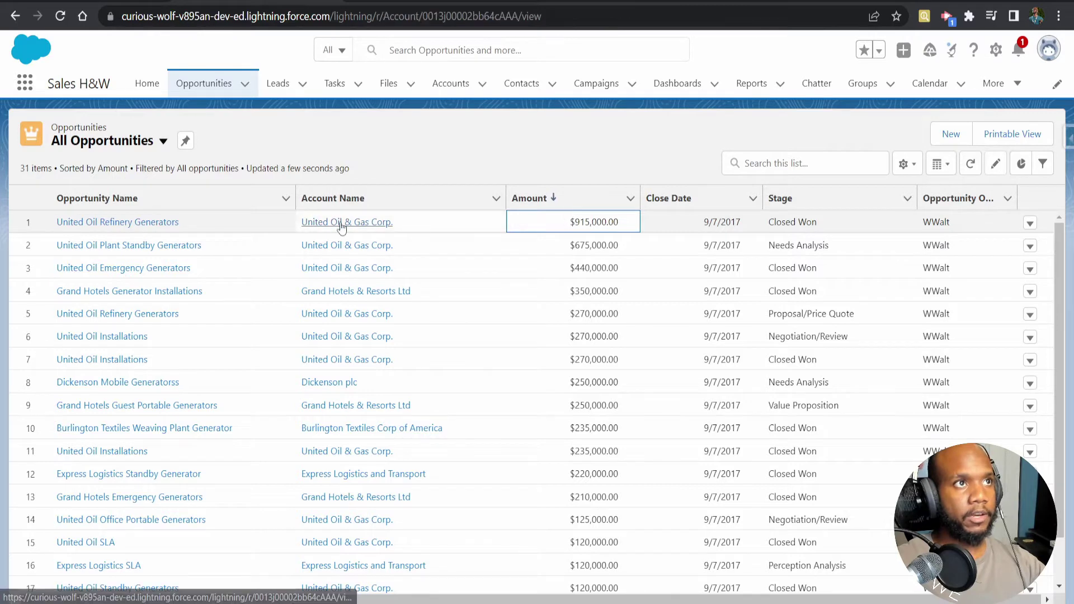
scroll(369, 265, down, 3)
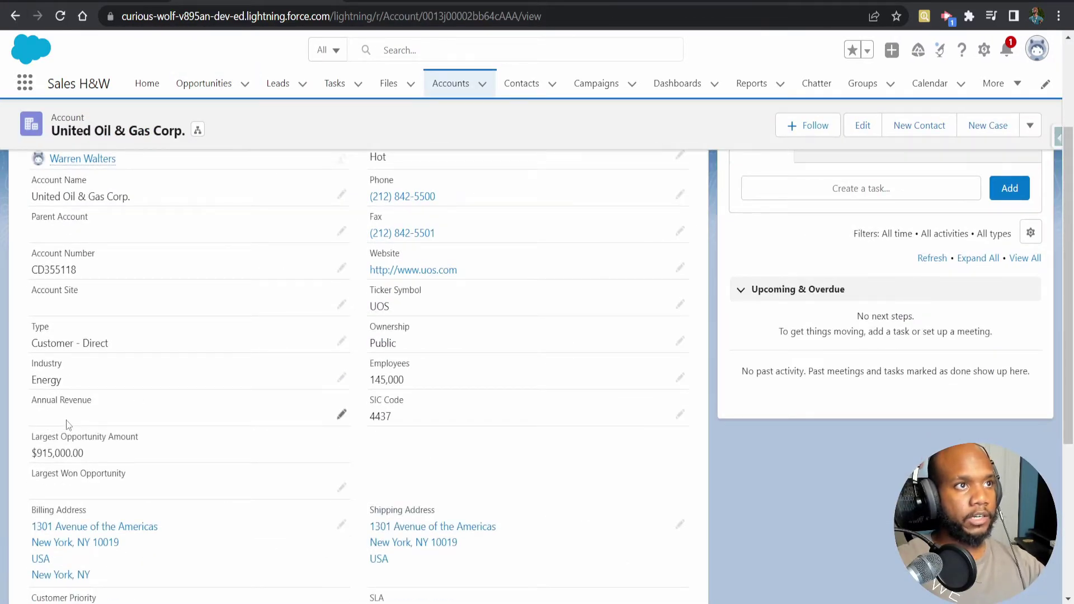
scroll(92, 424, up, 3)
scroll(168, 403, down, 3)
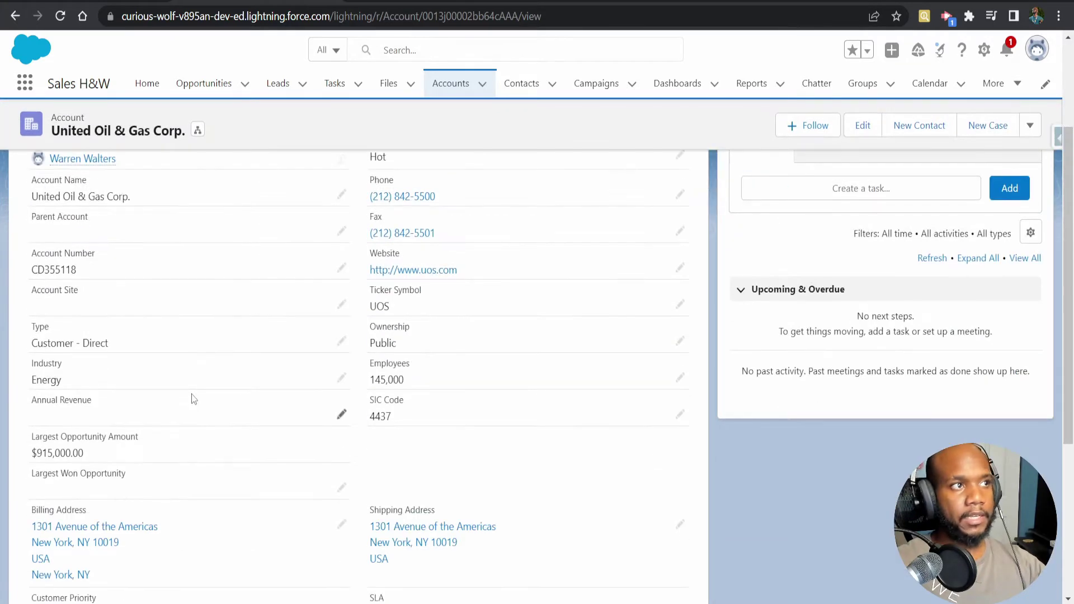
scroll(192, 394, up, 3)
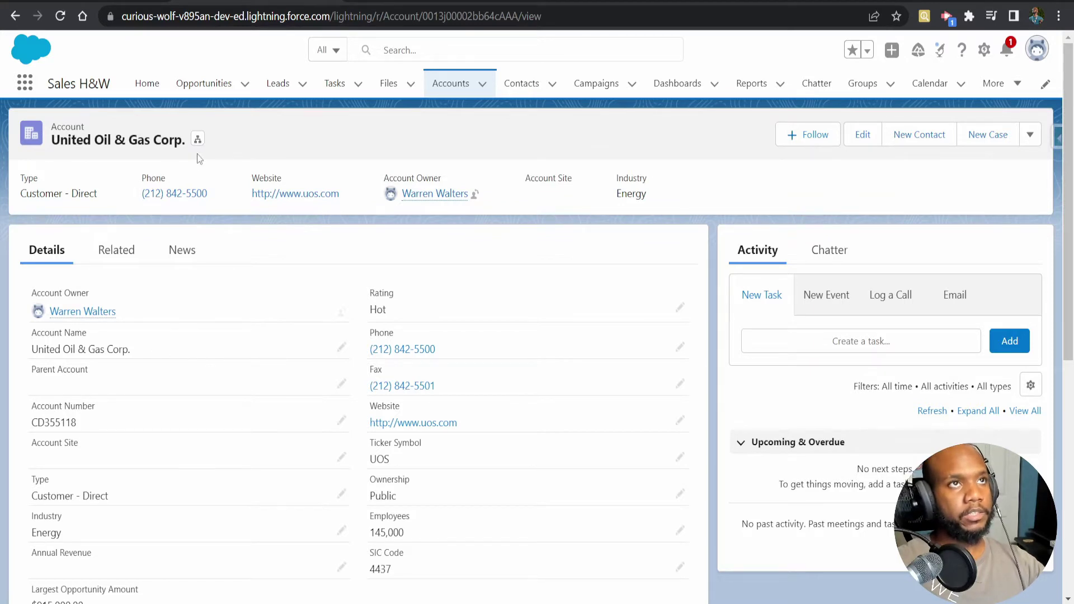
- Go to Setup and find the Flows list through Quick Find 'flow'
click(985, 52)
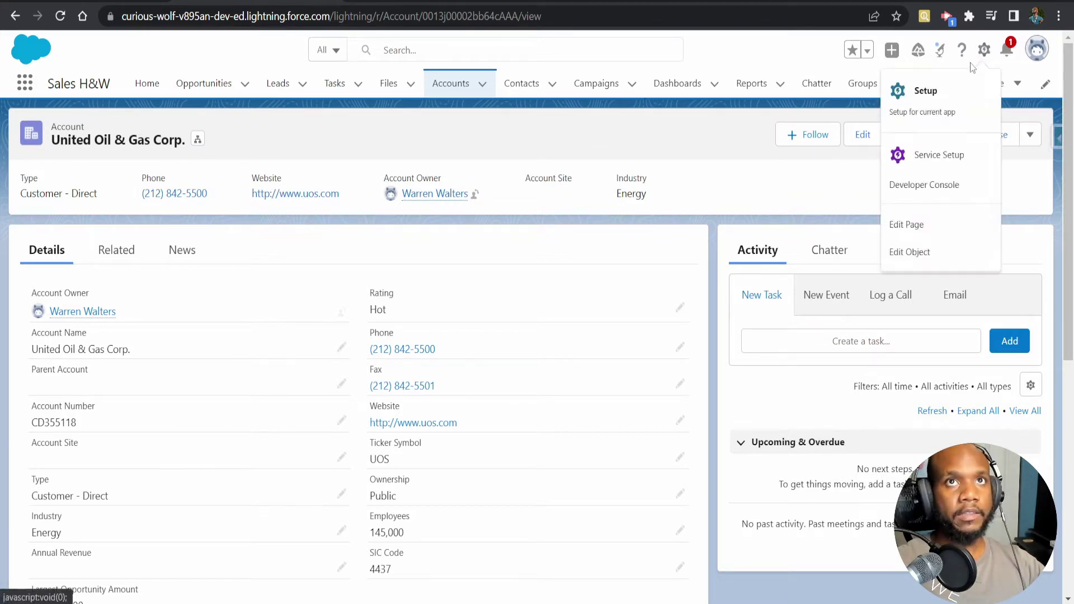
click(926, 106)
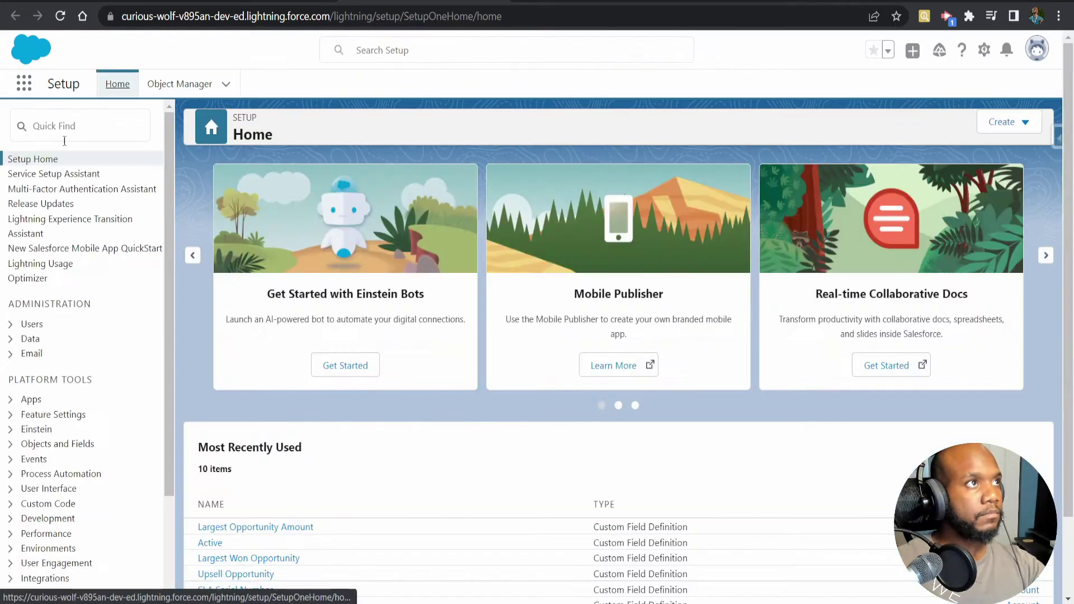
click(65, 141)
text(flow)
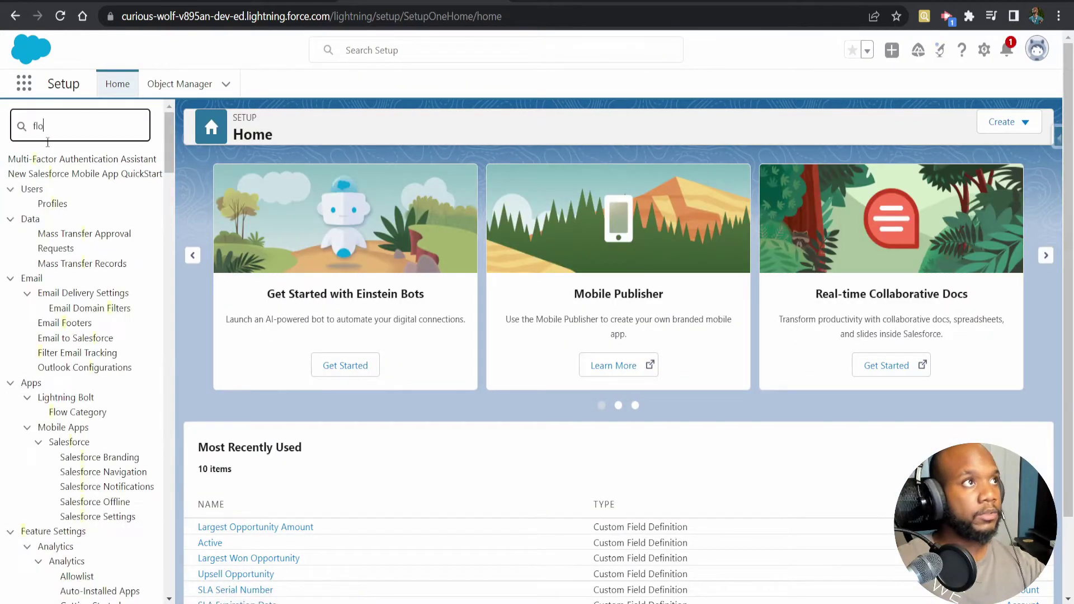
click(49, 234)
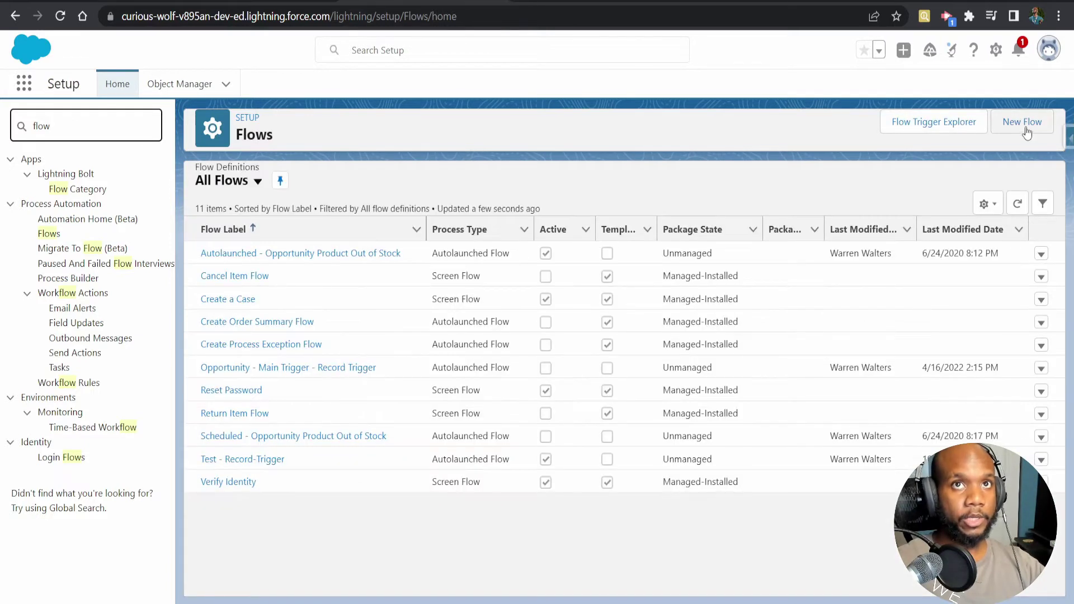
- Create a new Autolaunched Flow (No Trigger) and list the elements addable after Start
click(1023, 124)
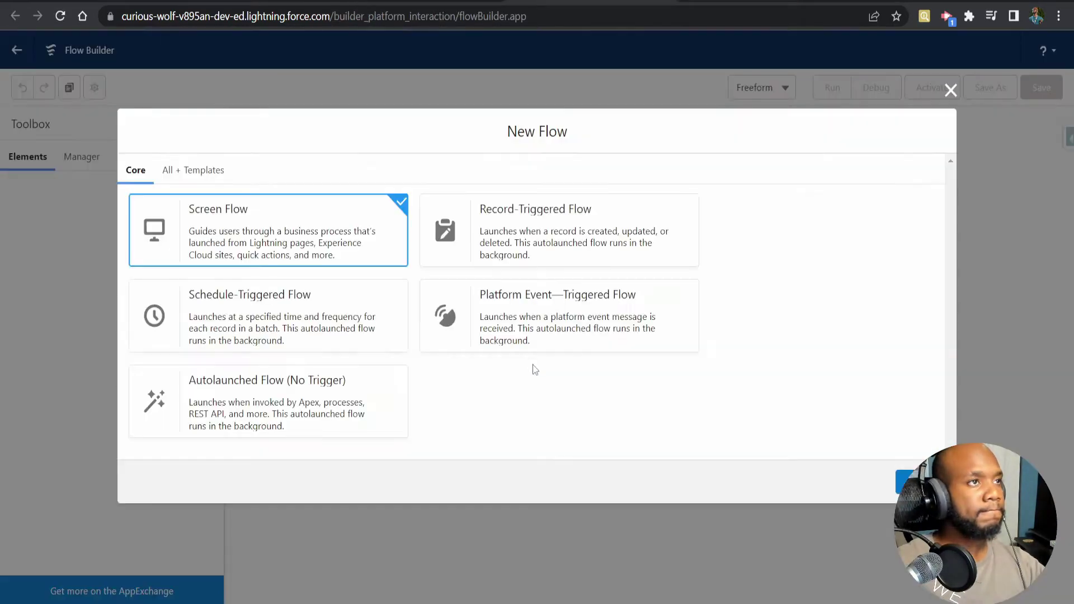
click(211, 423)
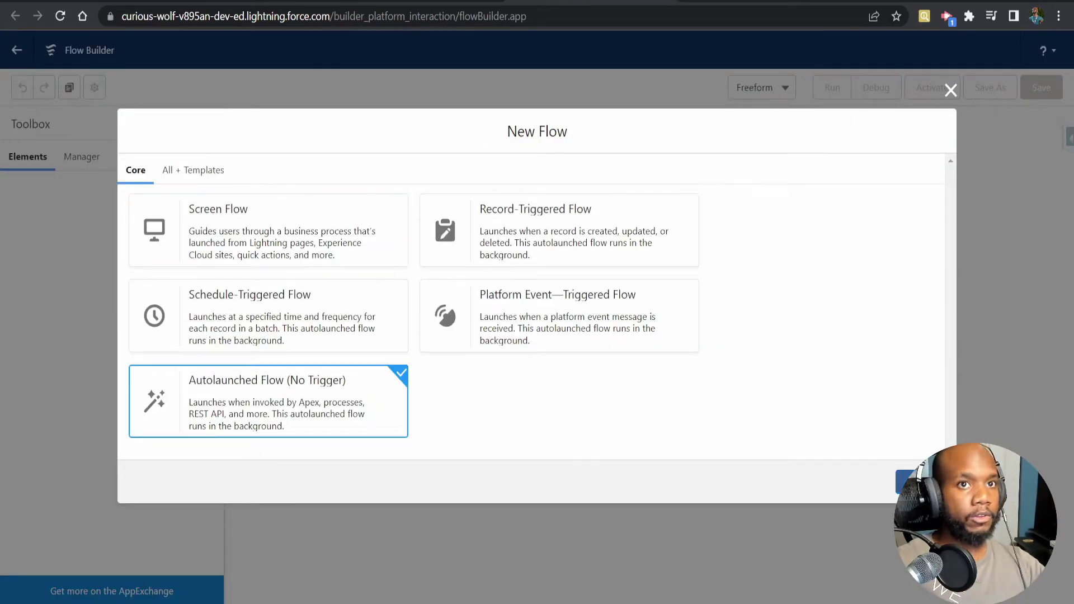
click(918, 481)
click(649, 230)
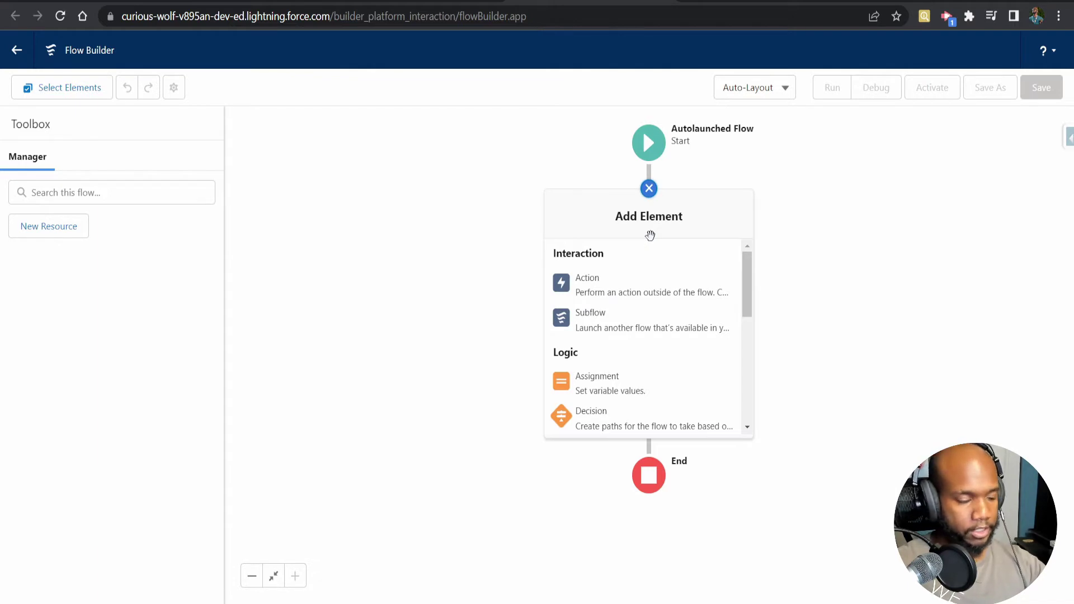
scroll(671, 334, down, 3)
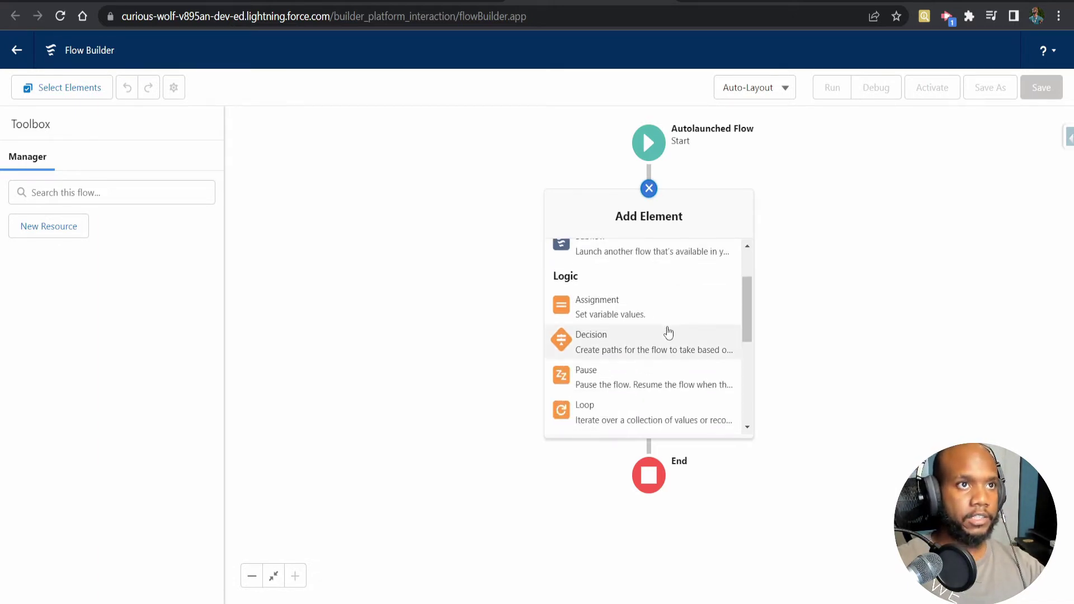
scroll(670, 338, up, 3)
scroll(669, 330, down, 3)
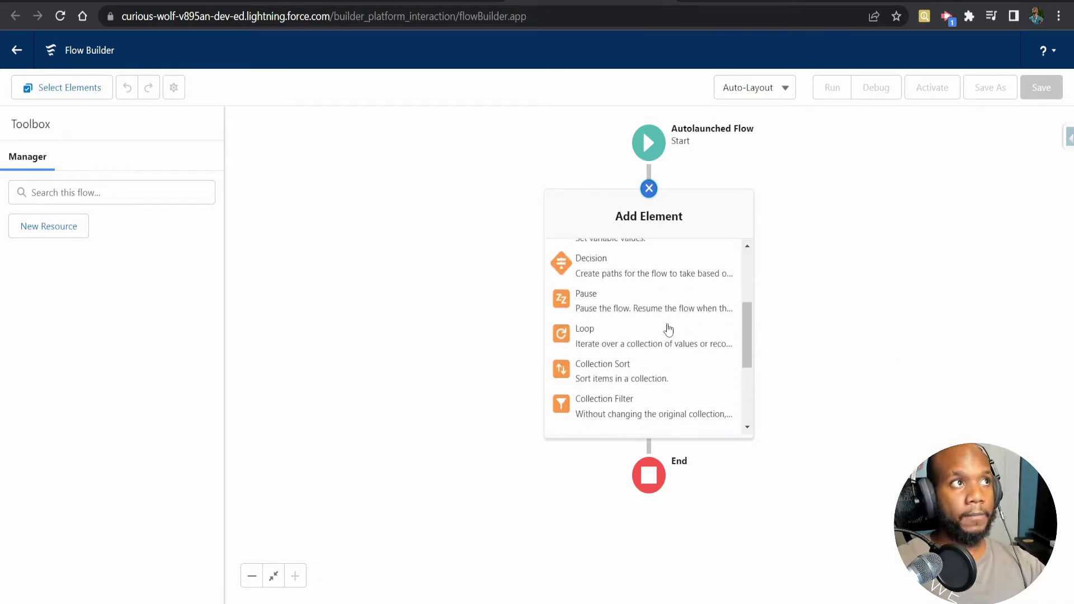
scroll(661, 330, down, 3)
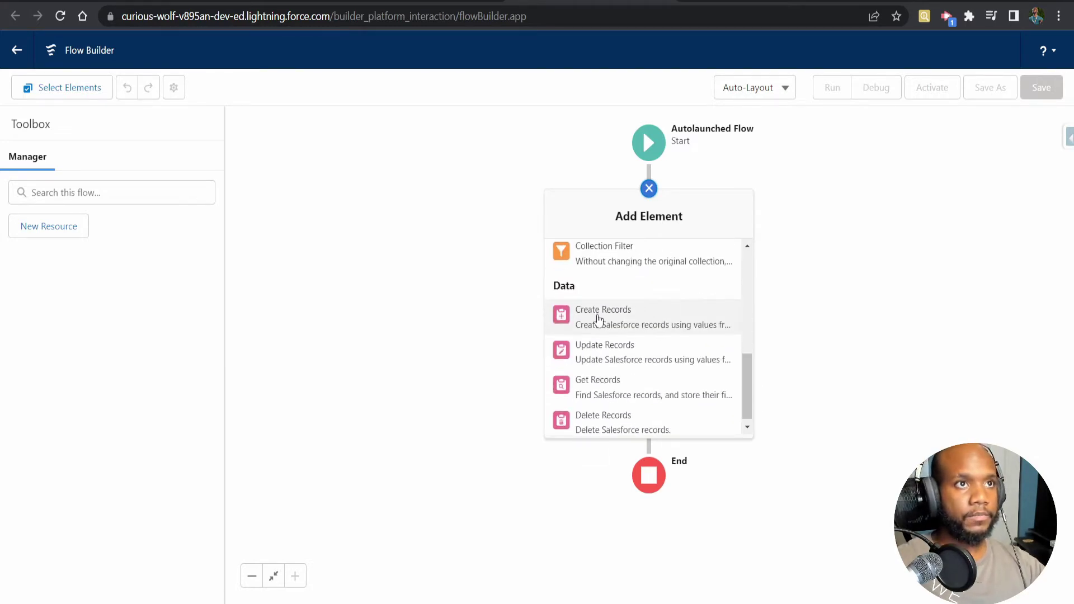
- Add a Get Records element labelled 'Get Opps' that queries Opportunity
click(601, 390)
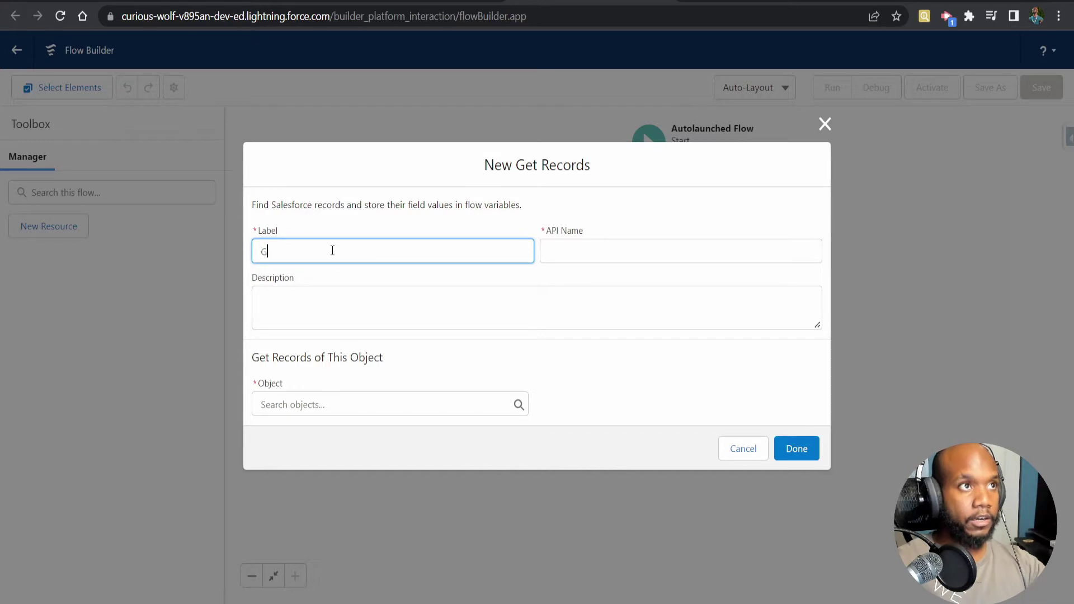
text(Get Opp)
key(BackSpace)
click(360, 336)
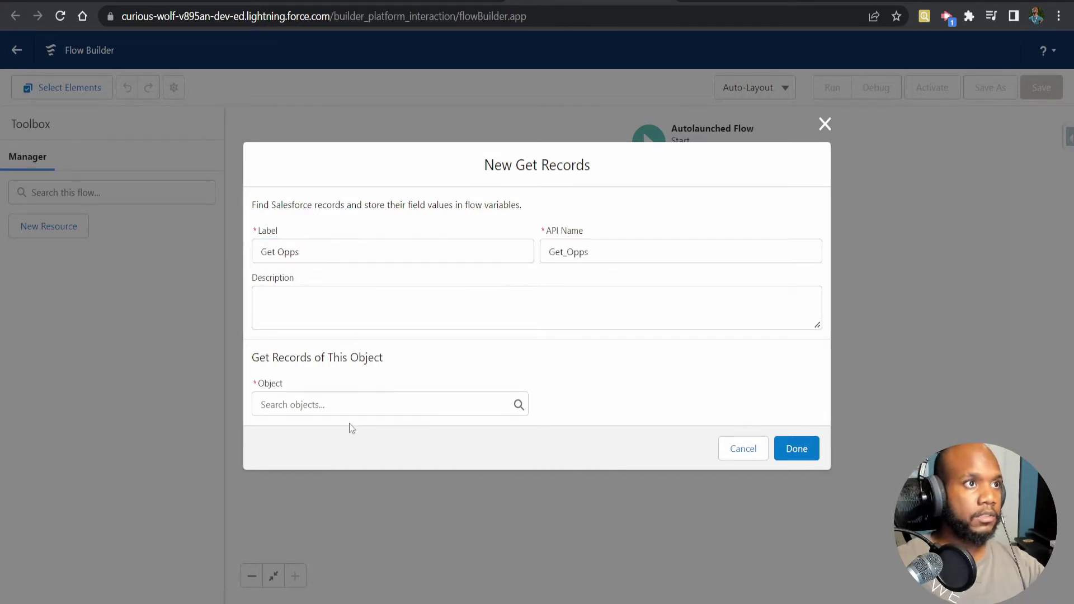
click(336, 406)
text(opp)
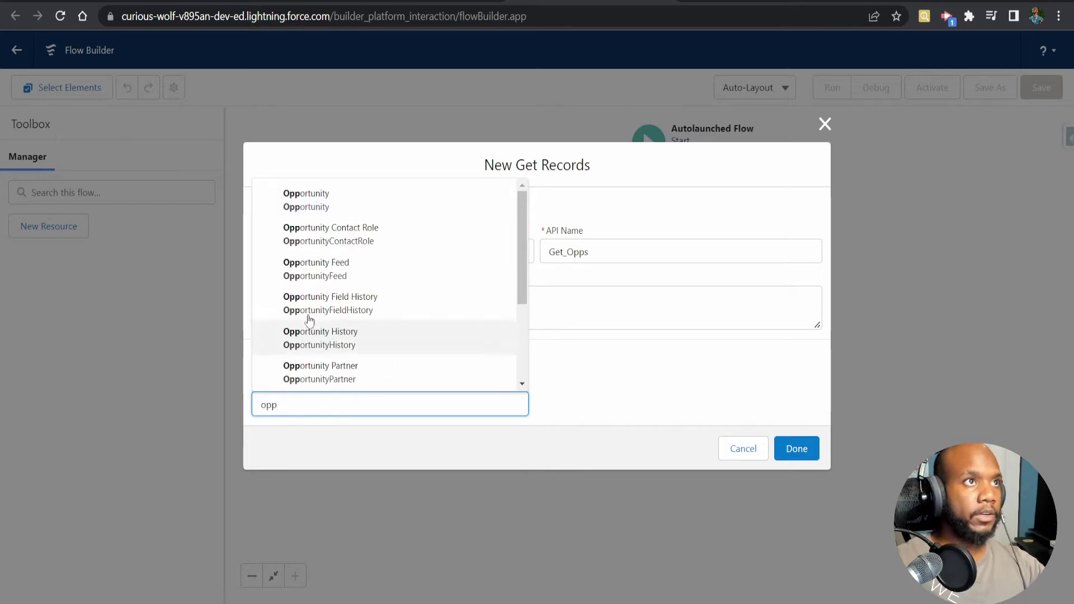
click(343, 204)
- Filter the opportunities by StageName Equals Closed Won
scroll(451, 369, down, 4)
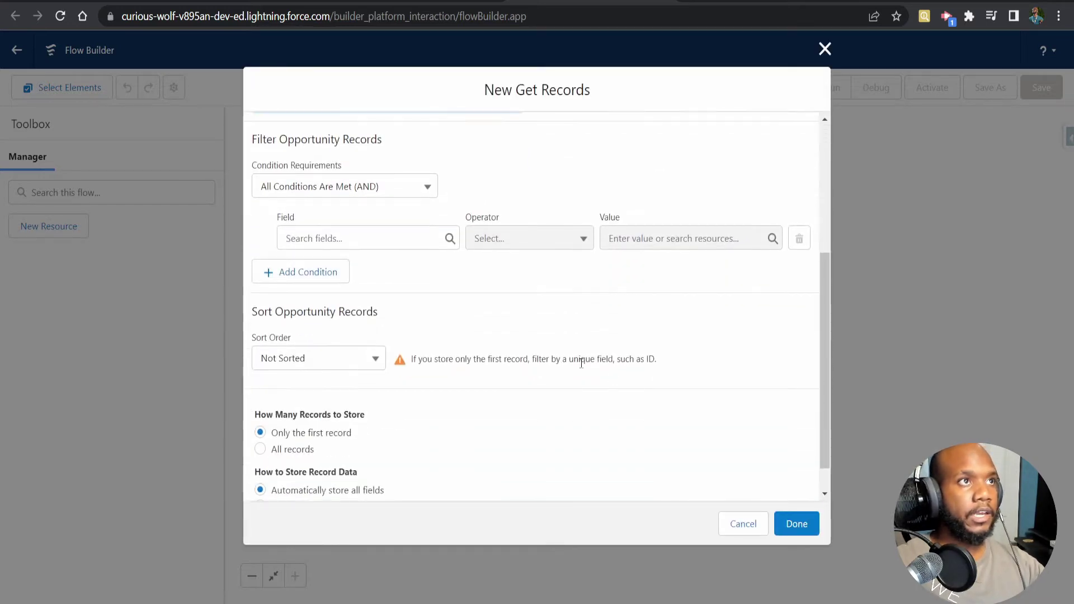
scroll(616, 359, up, 1)
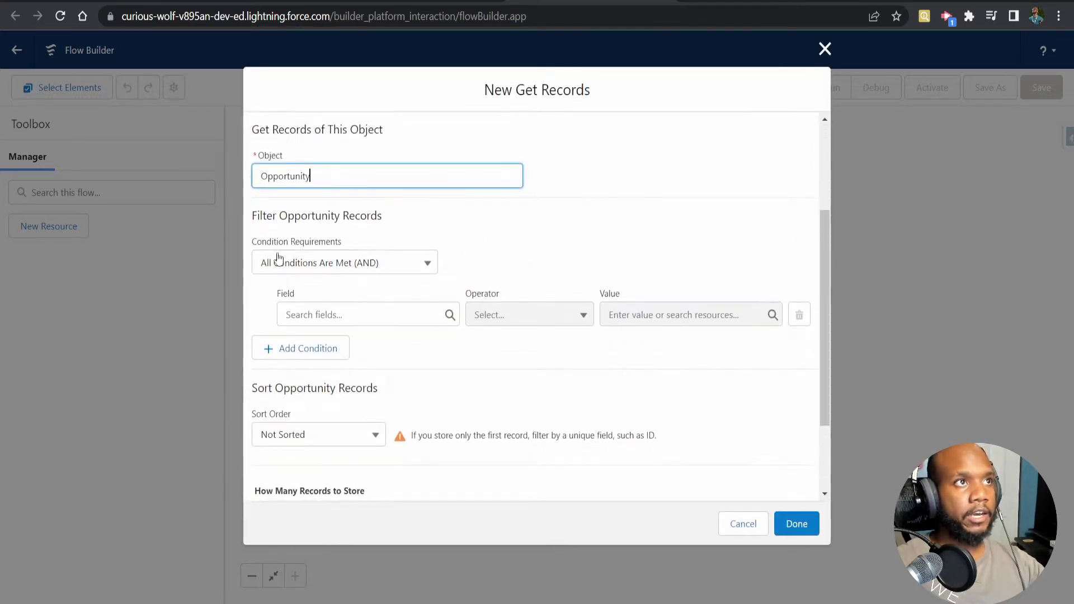
click(338, 315)
text(stag)
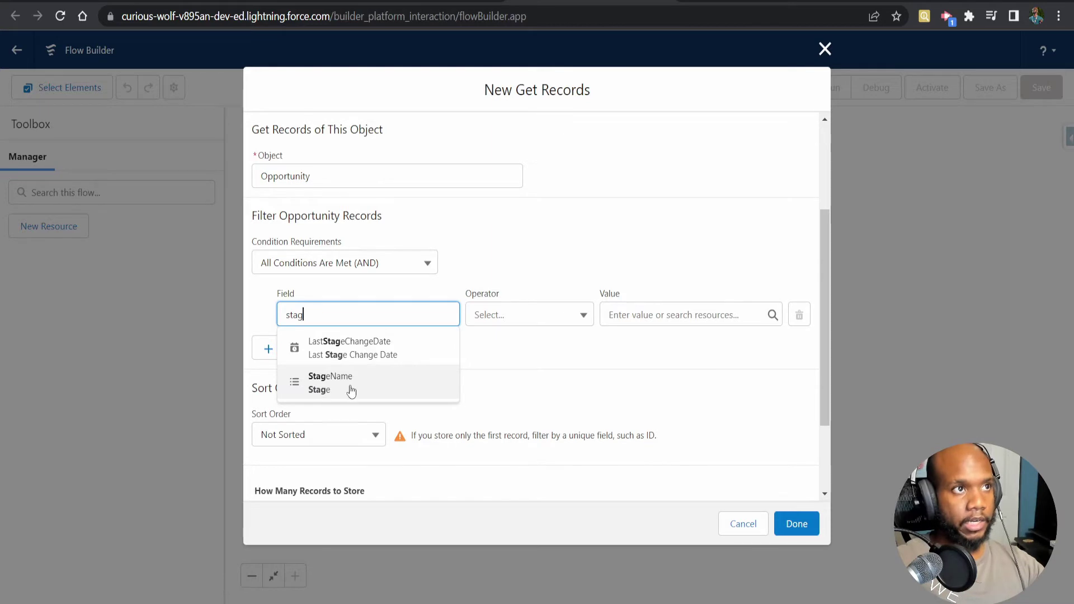
click(320, 392)
click(686, 316)
scroll(672, 406, down, 4)
scroll(666, 398, down, 1)
click(660, 376)
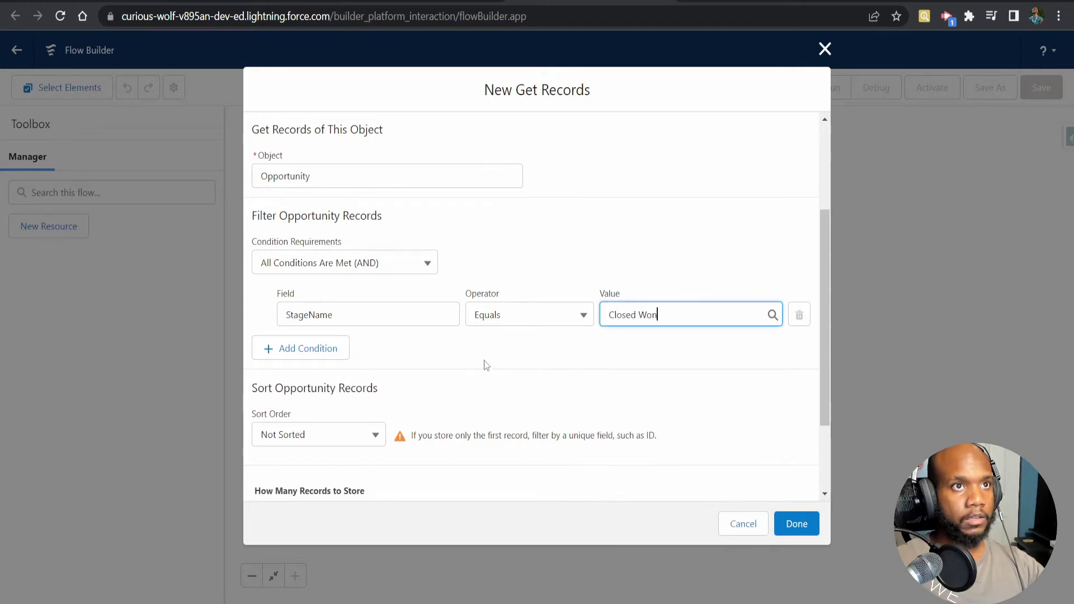
- Store all matching records in Get Opps
scroll(513, 353, down, 1)
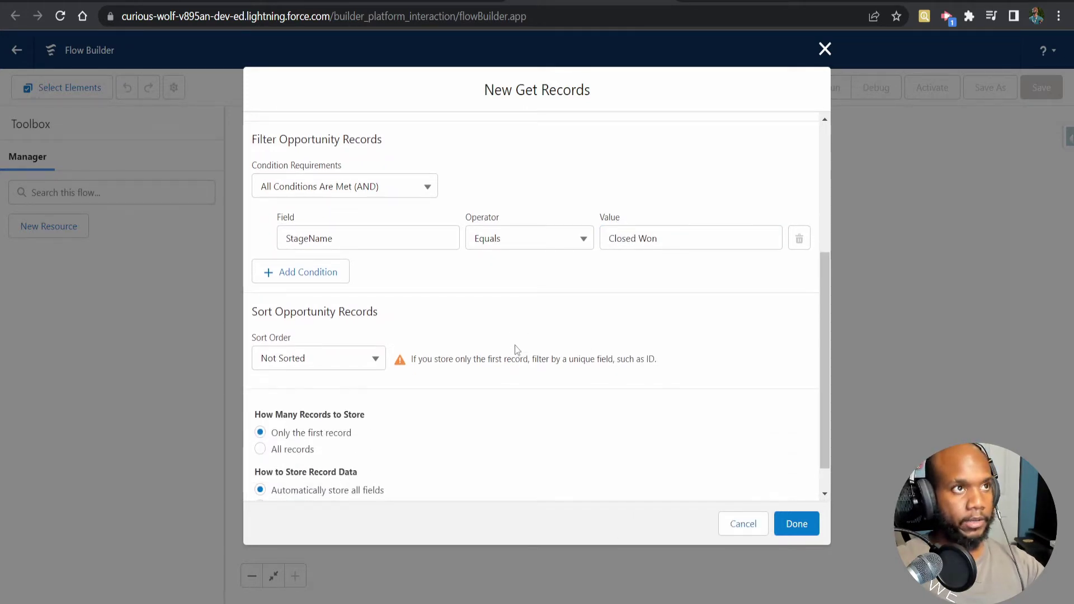
scroll(506, 348, up, 1)
scroll(506, 347, down, 2)
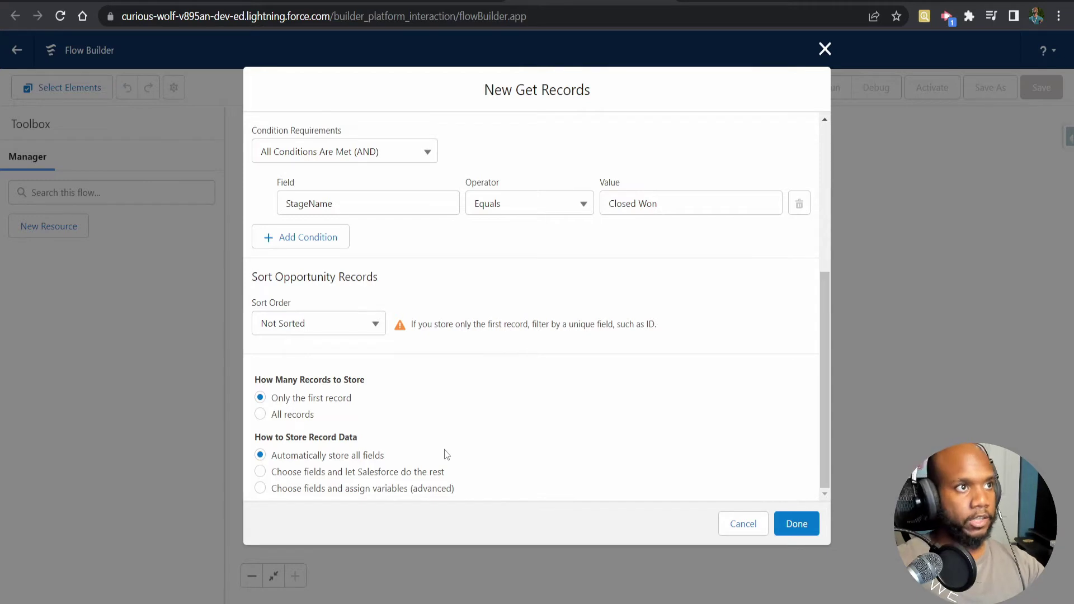
click(261, 415)
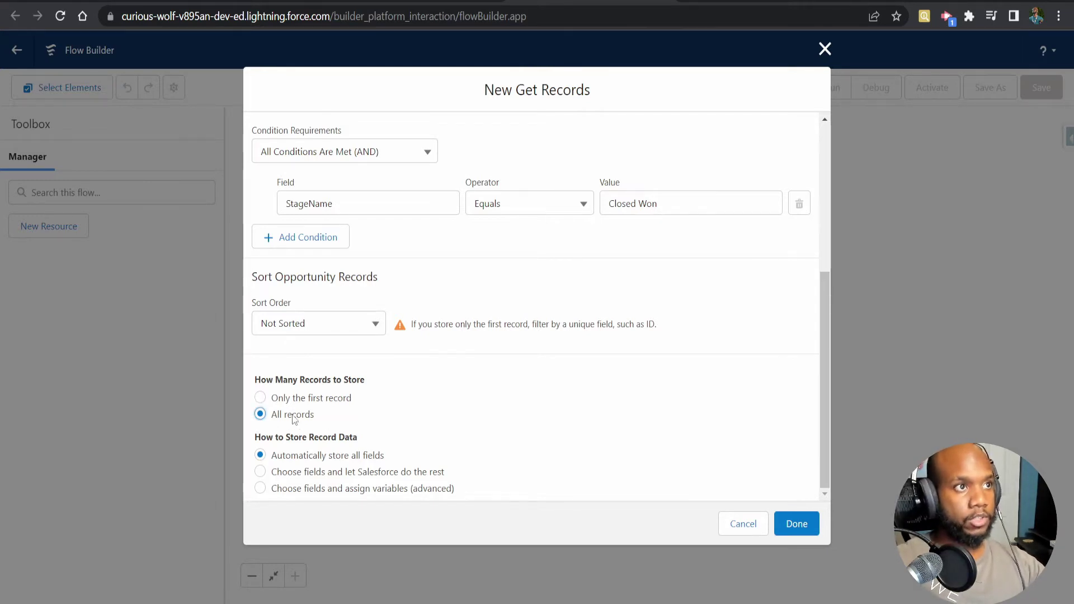
- Save the Get Opps element and dismiss the element list after it
click(796, 525)
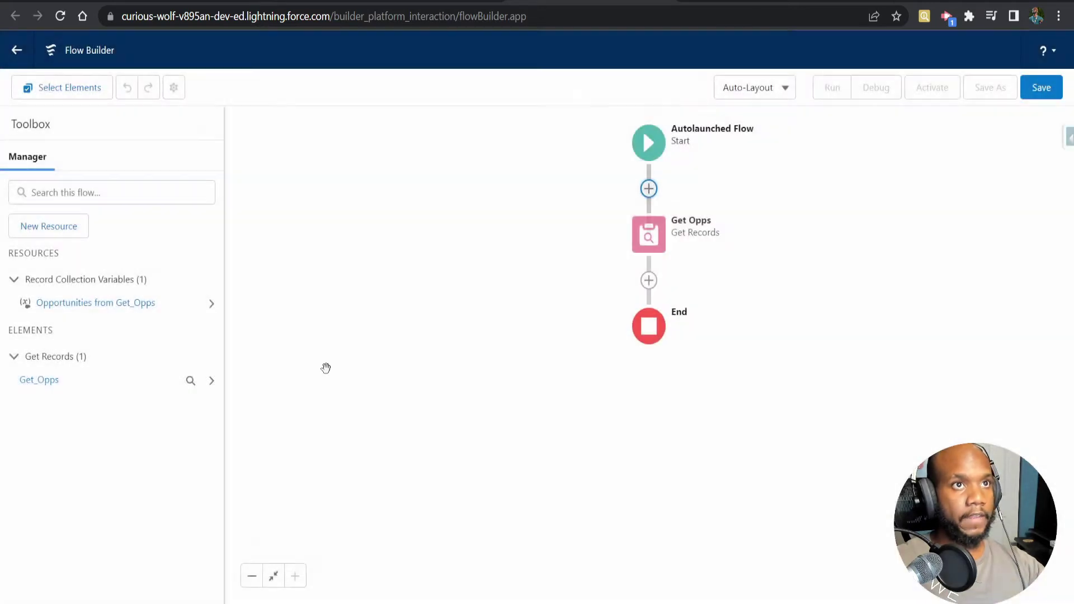
click(648, 280)
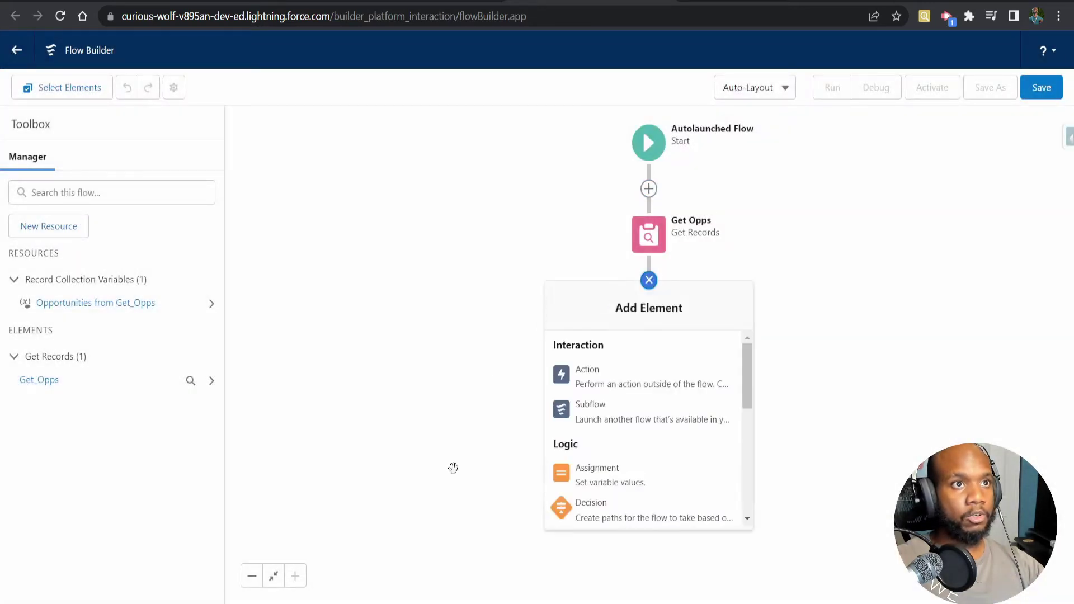
scroll(627, 434, down, 2)
scroll(624, 459, up, 1)
scroll(610, 464, down, 2)
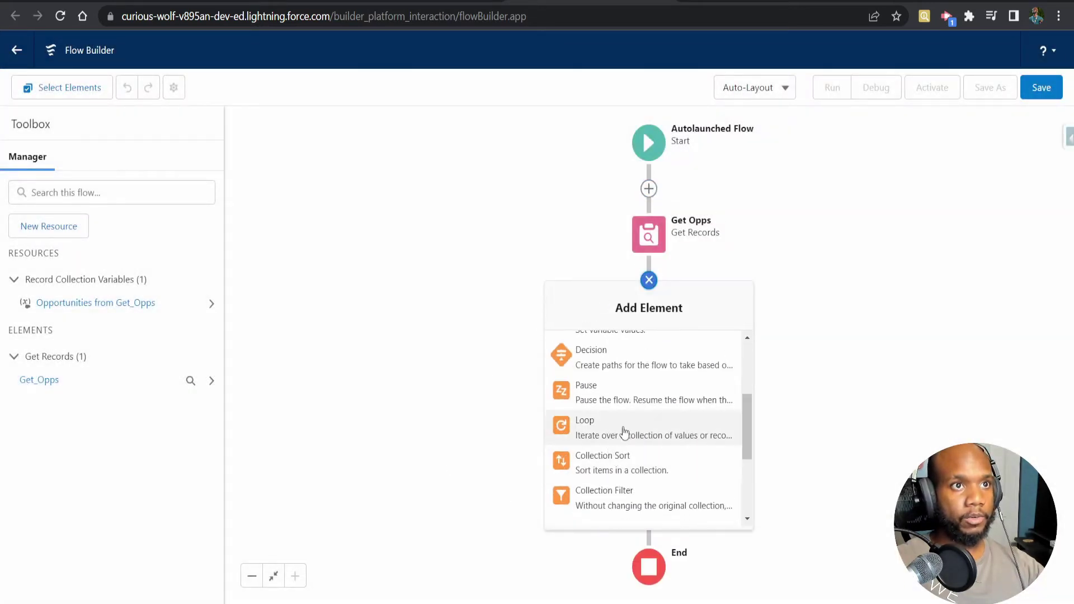
click(767, 341)
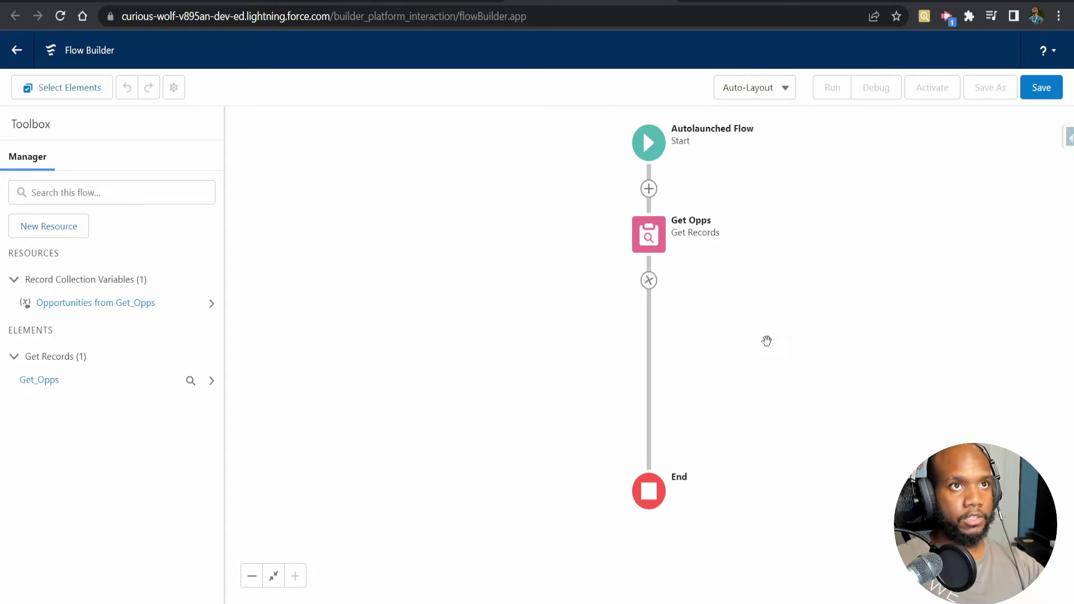
- Edit Get Opps to store only the first record
double_click(646, 241)
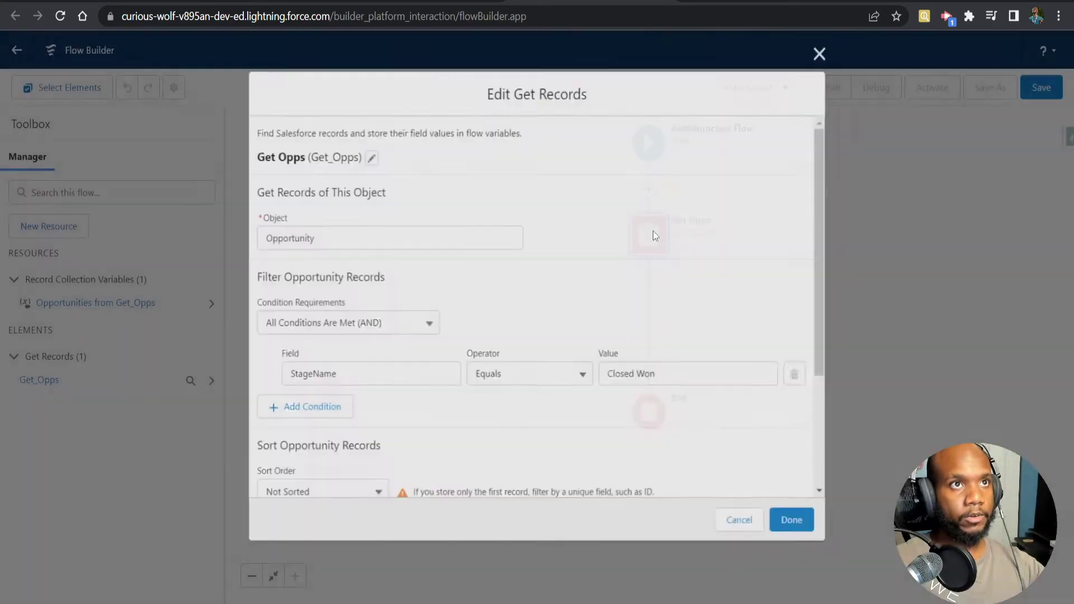
scroll(506, 317, down, 3)
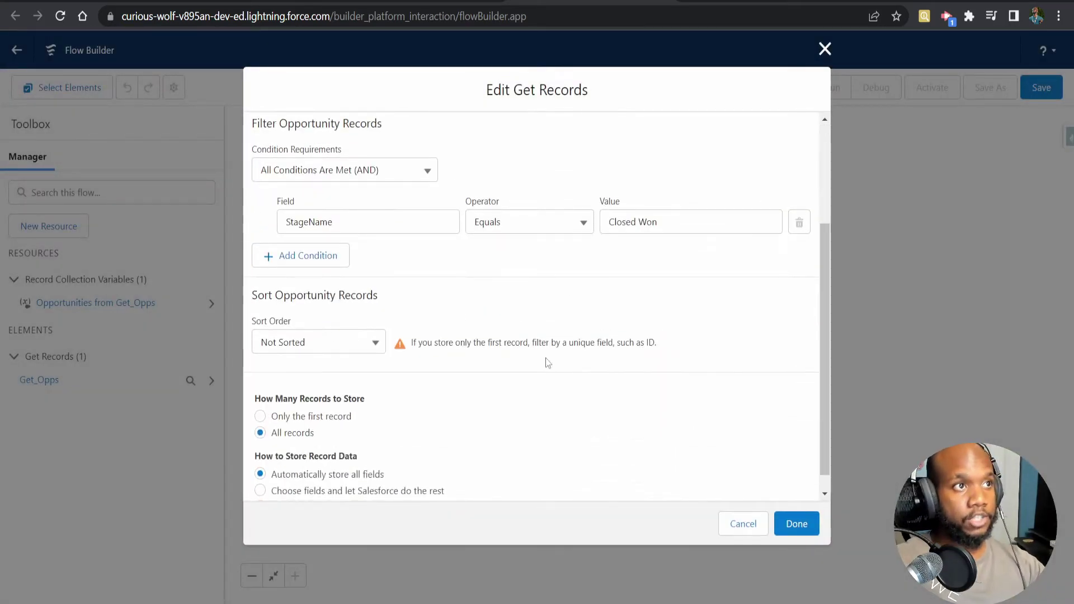
click(291, 418)
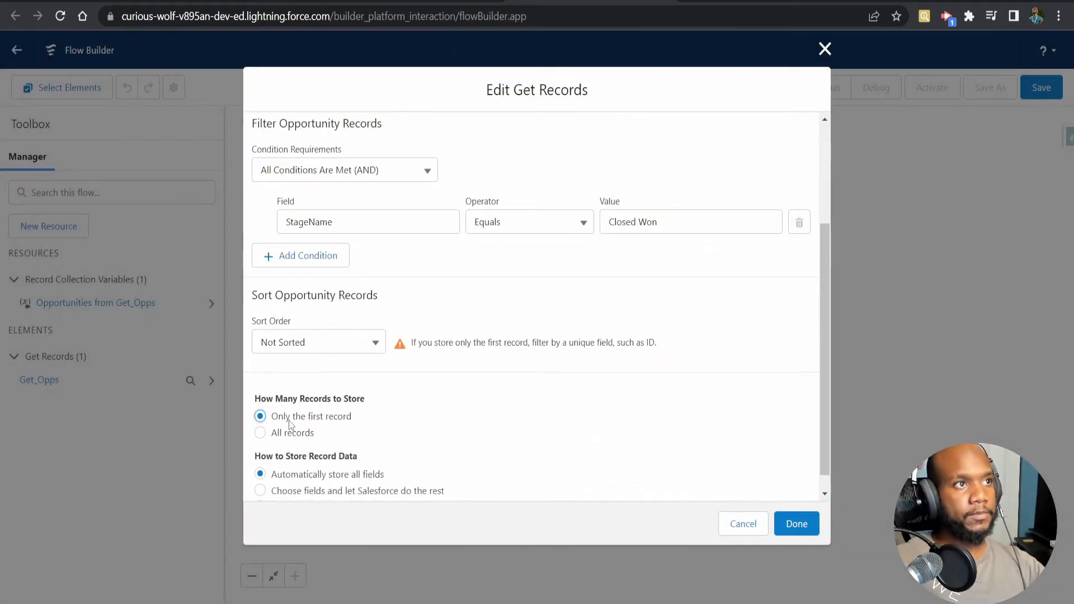
- Sort Get Opps by Amount in descending order and save the change
click(301, 342)
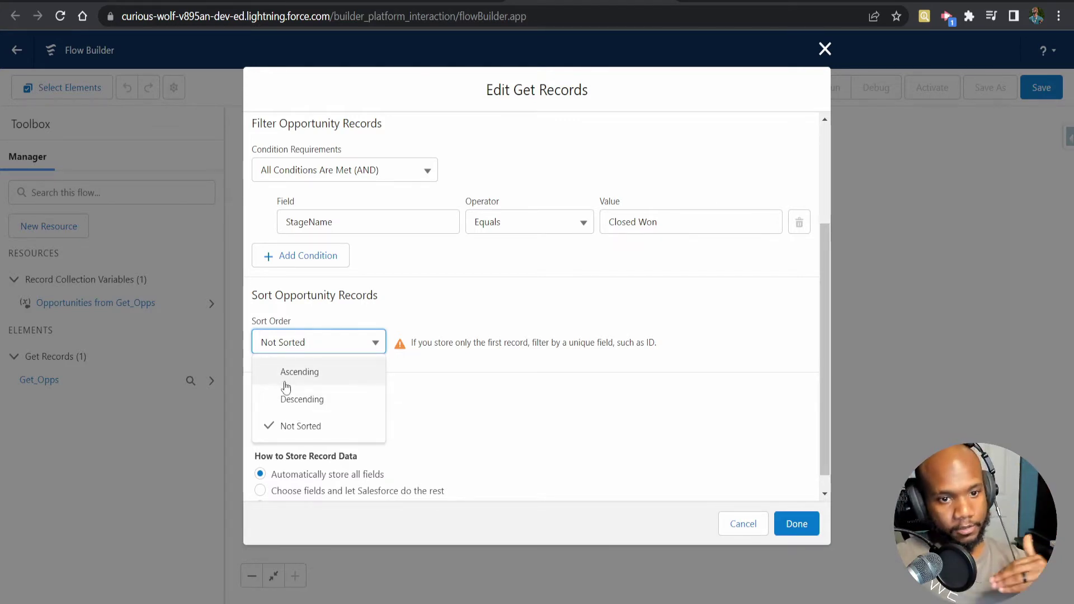
click(313, 399)
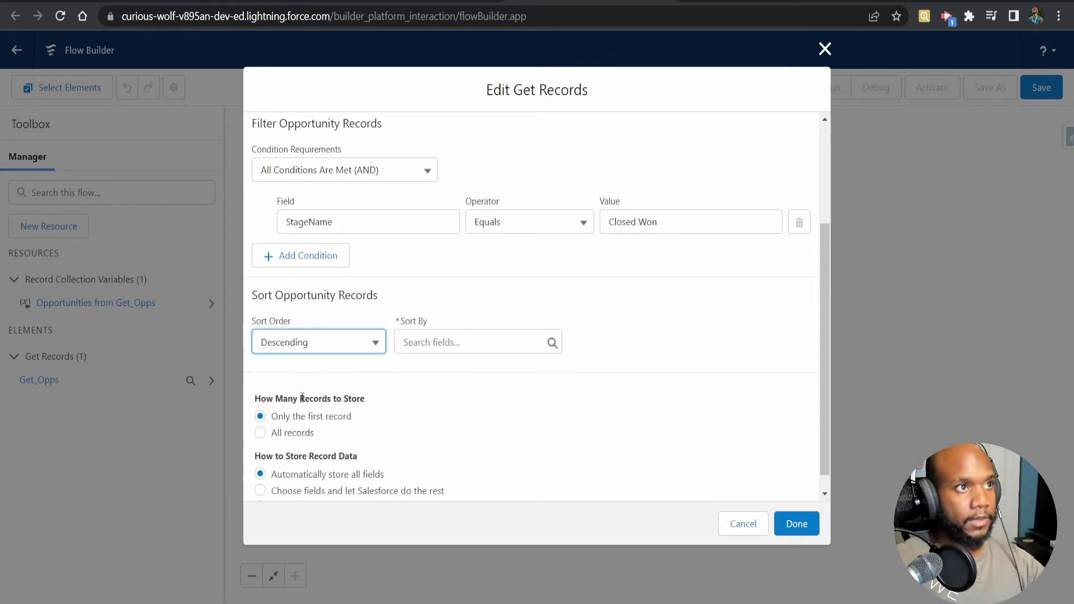
click(467, 343)
text(amount)
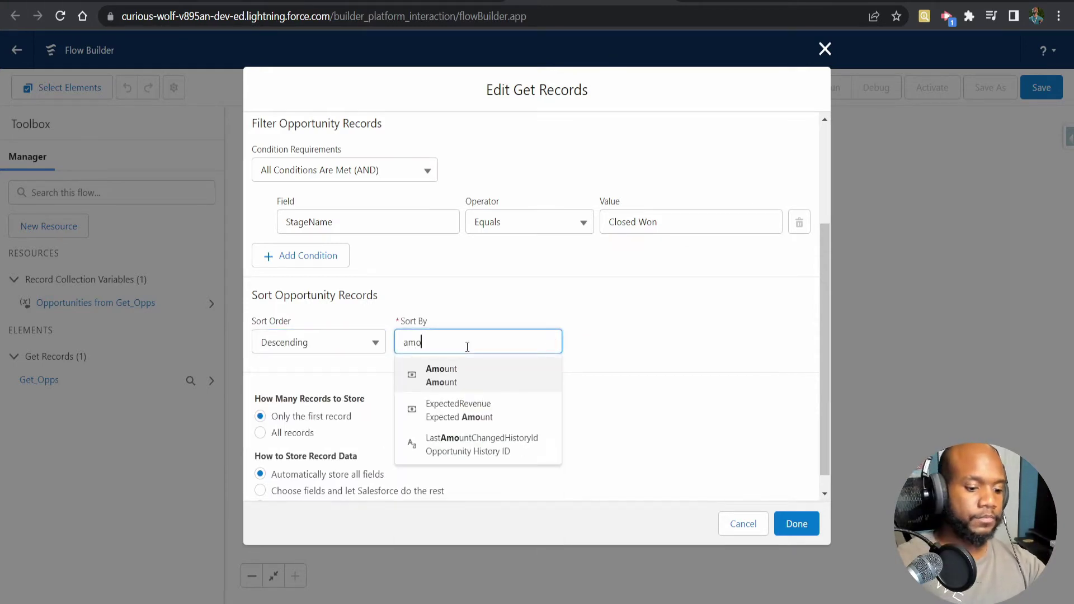
click(485, 382)
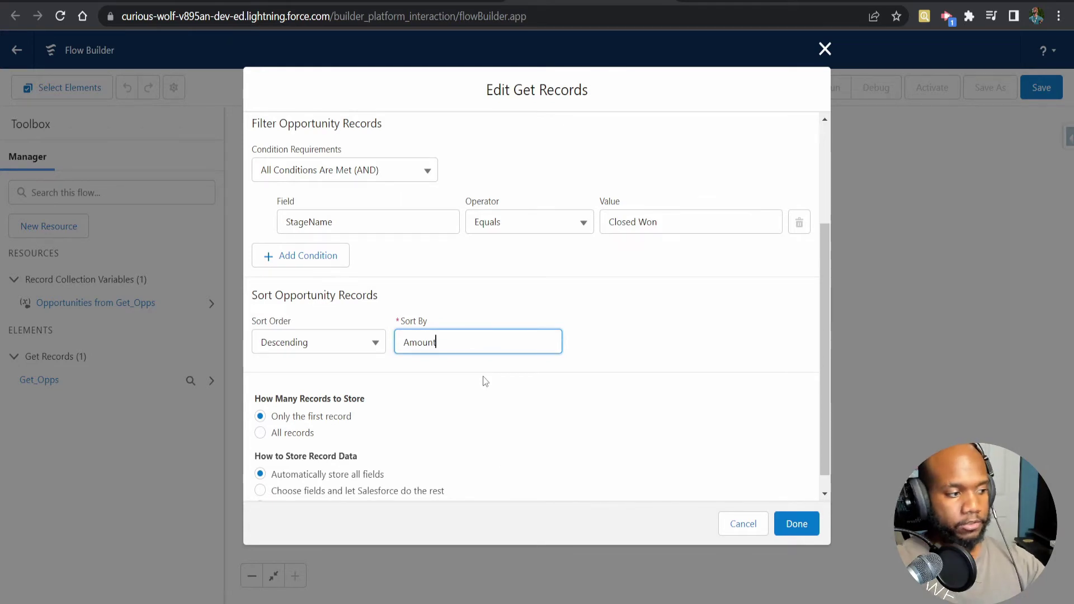
click(481, 387)
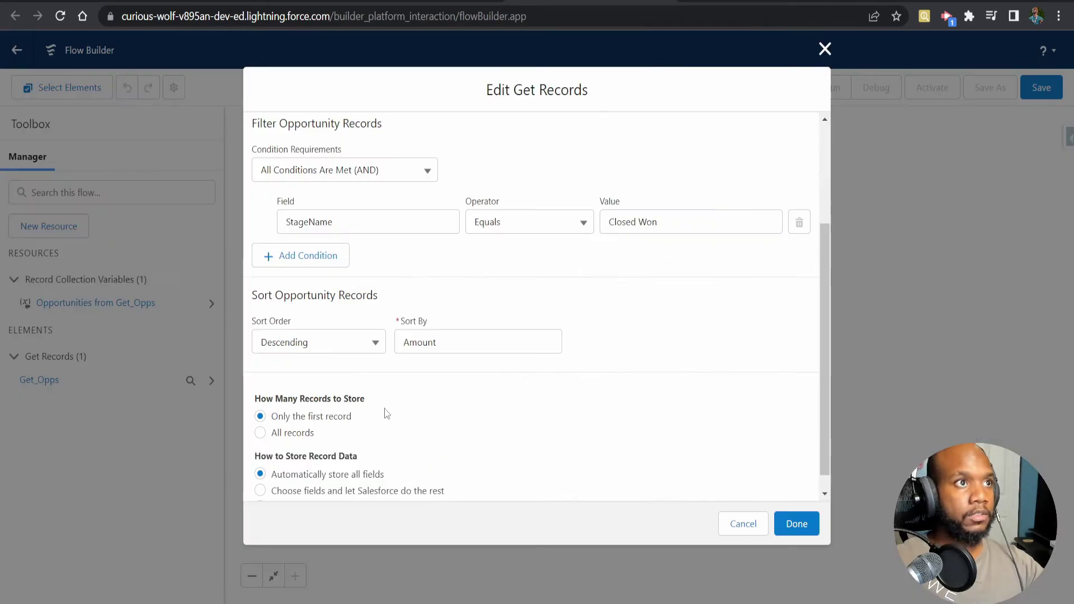
scroll(573, 353, down, 1)
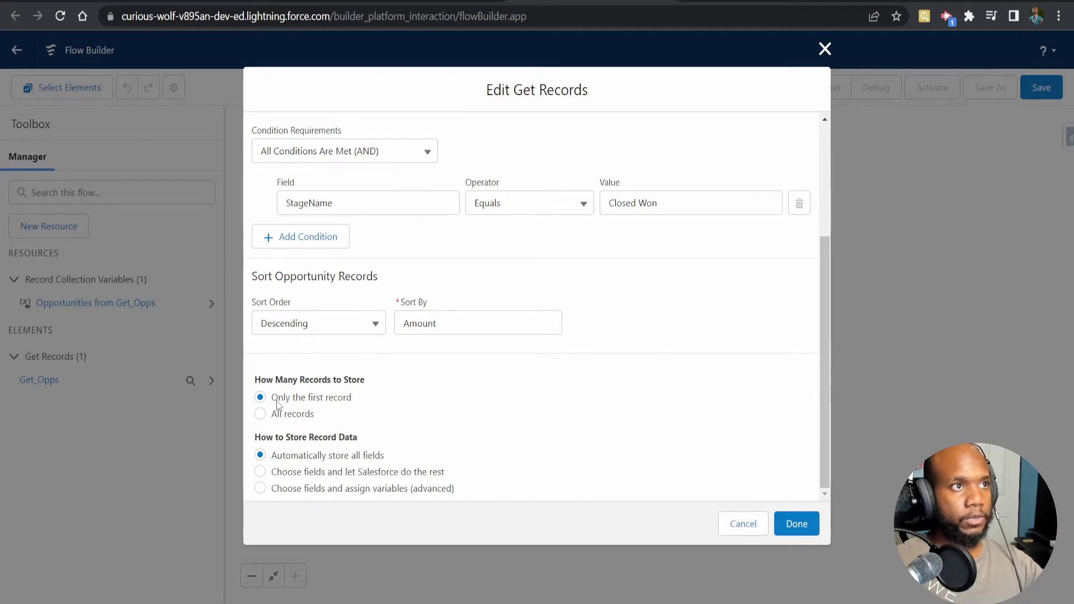
click(801, 526)
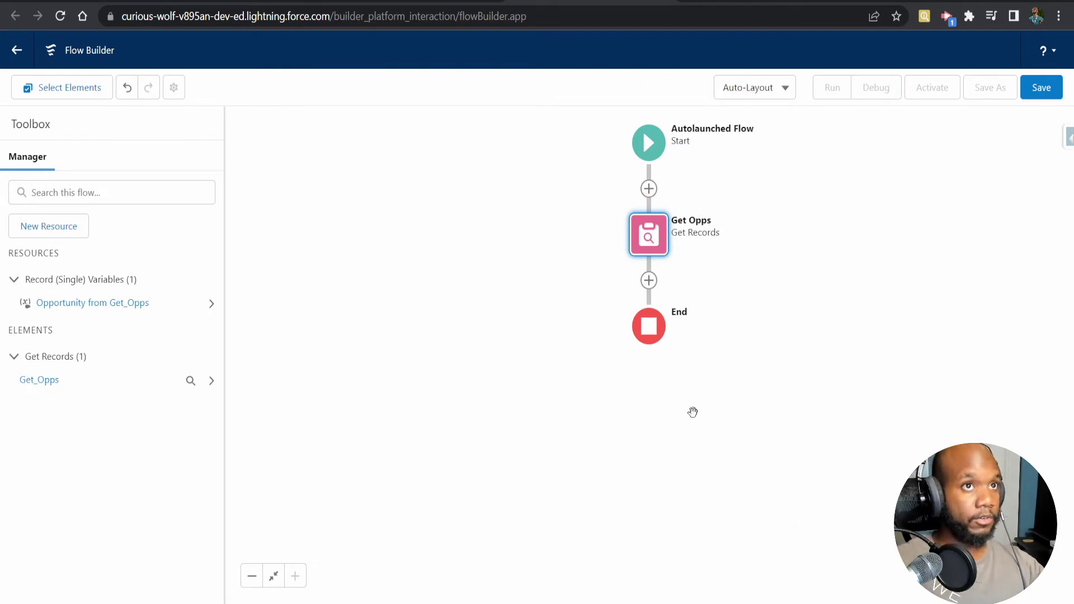
- Add an Update Records element after Get Opps labelled 'Update Account'
click(649, 281)
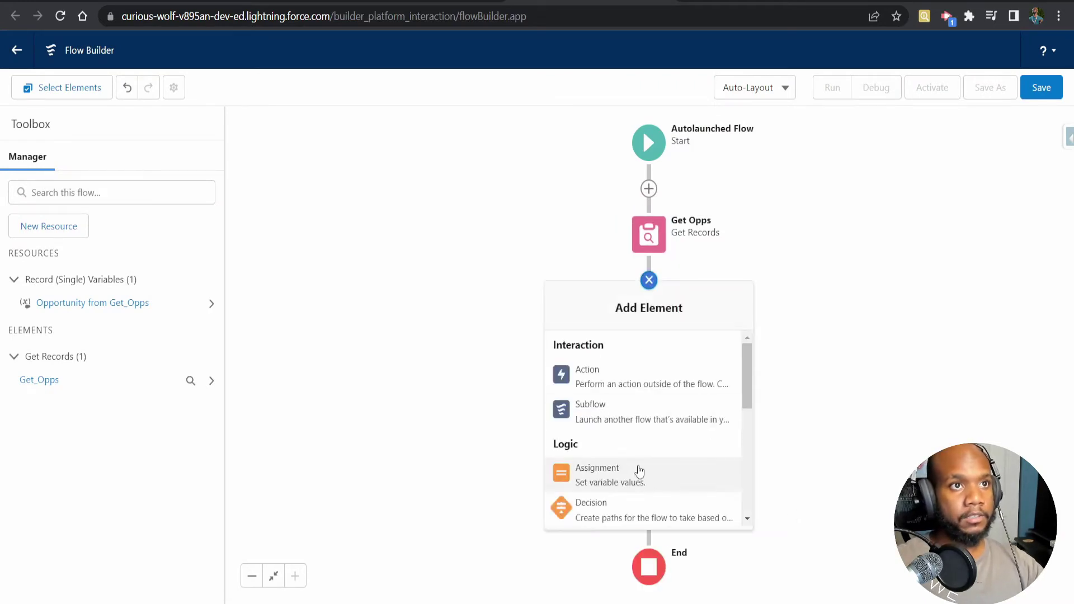
scroll(636, 464, down, 5)
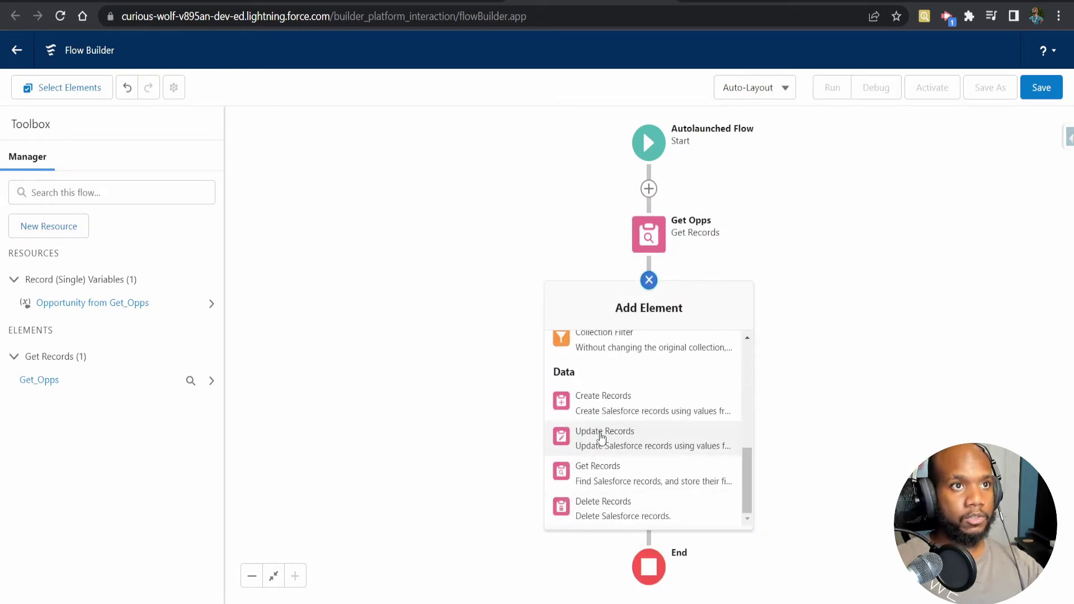
click(632, 454)
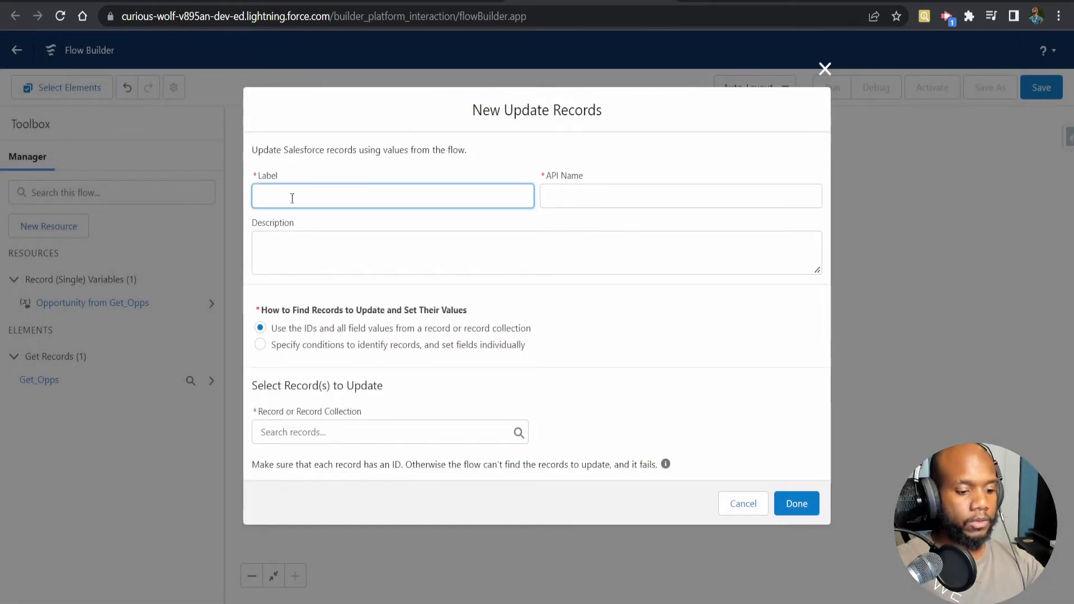
text(U[pda)
key(BackSpace)
key(BackSpace)
key(BackSpace)
key(BackSpace)
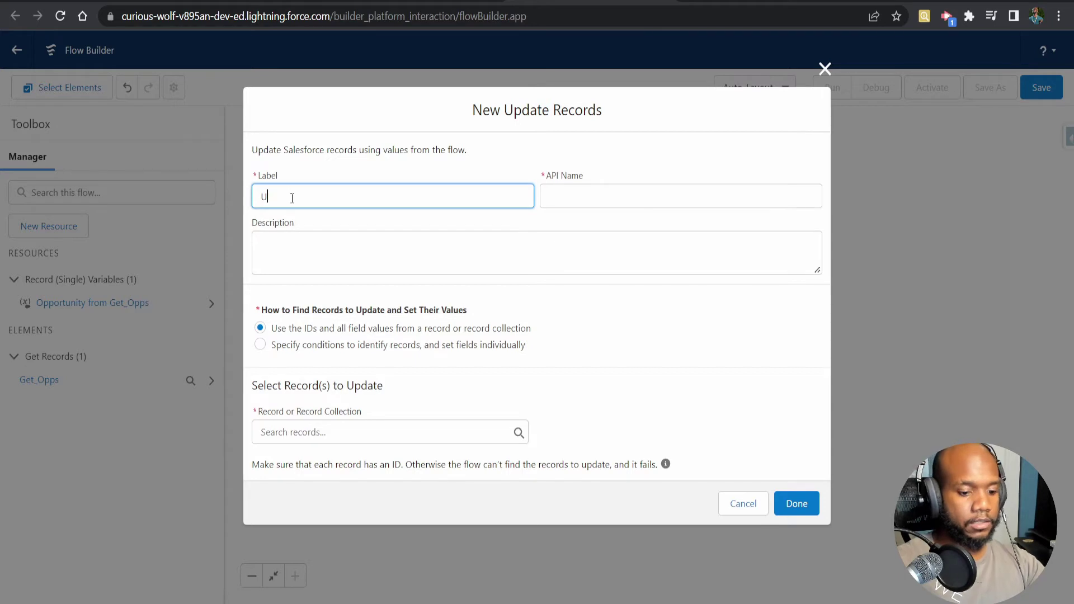
text(pdate Account)
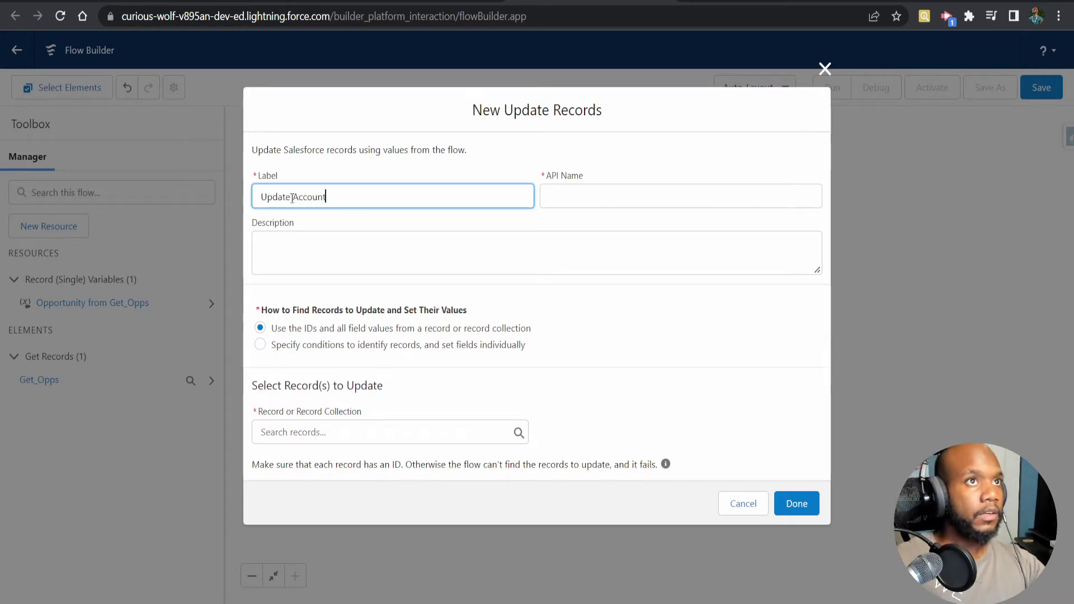
click(345, 260)
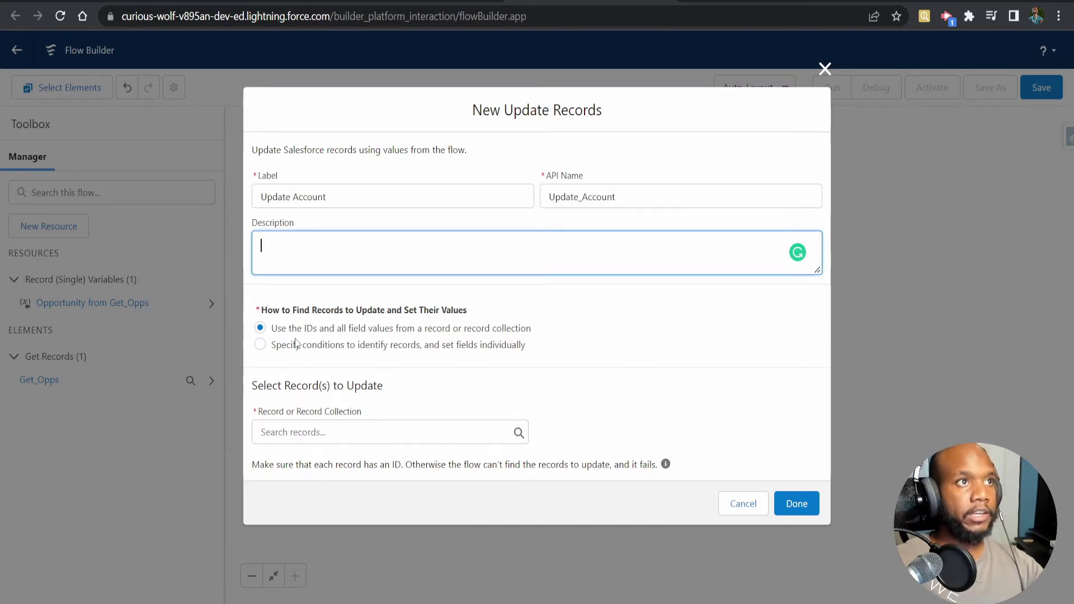
- Choose to specify conditions to identify records and set fields individually
click(290, 435)
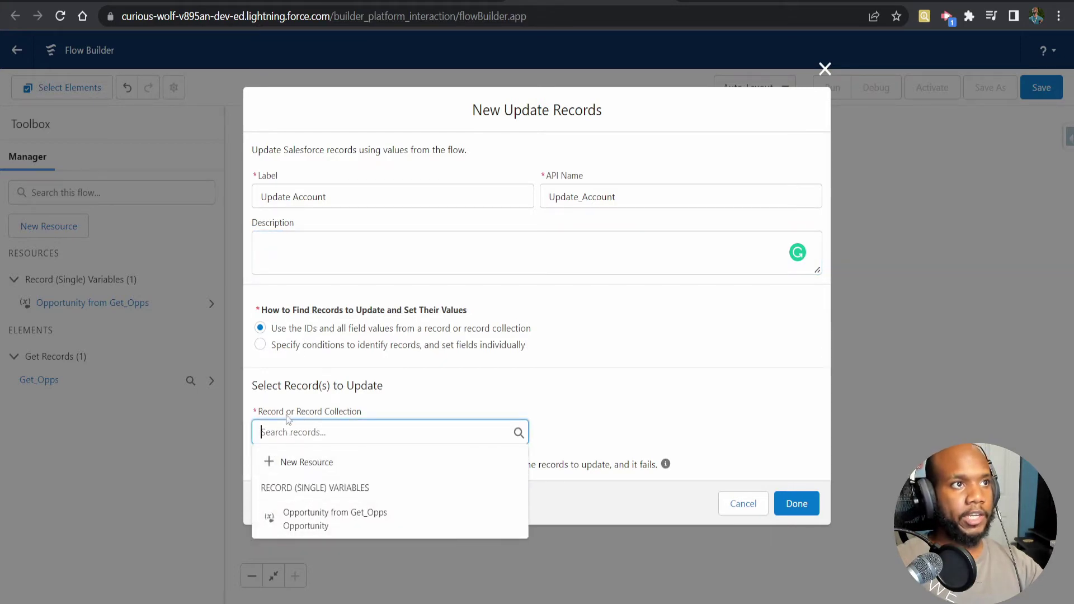
click(493, 383)
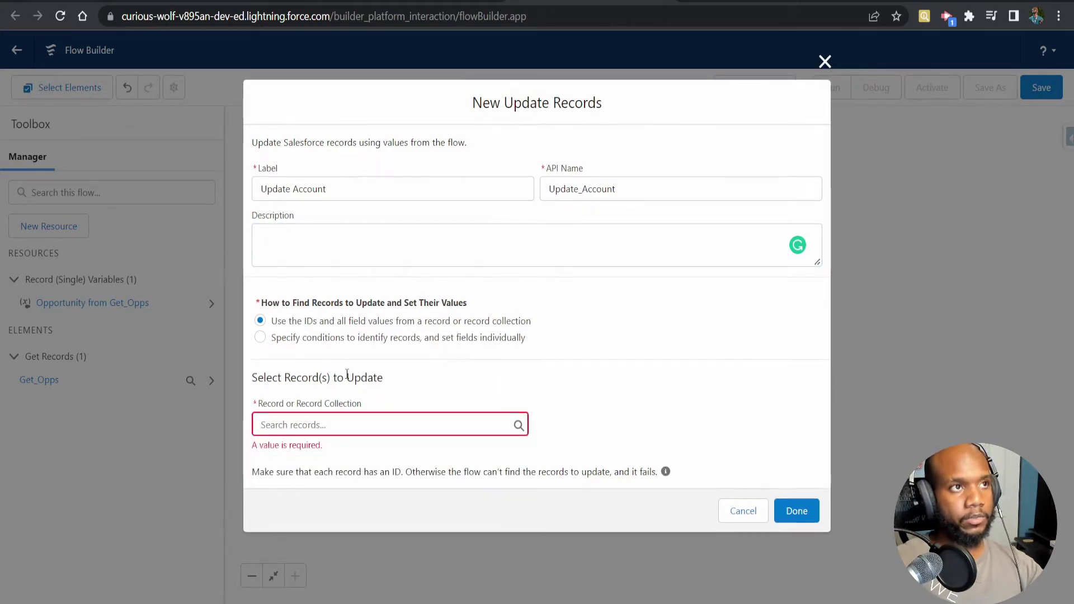
drag(272, 320, 542, 329)
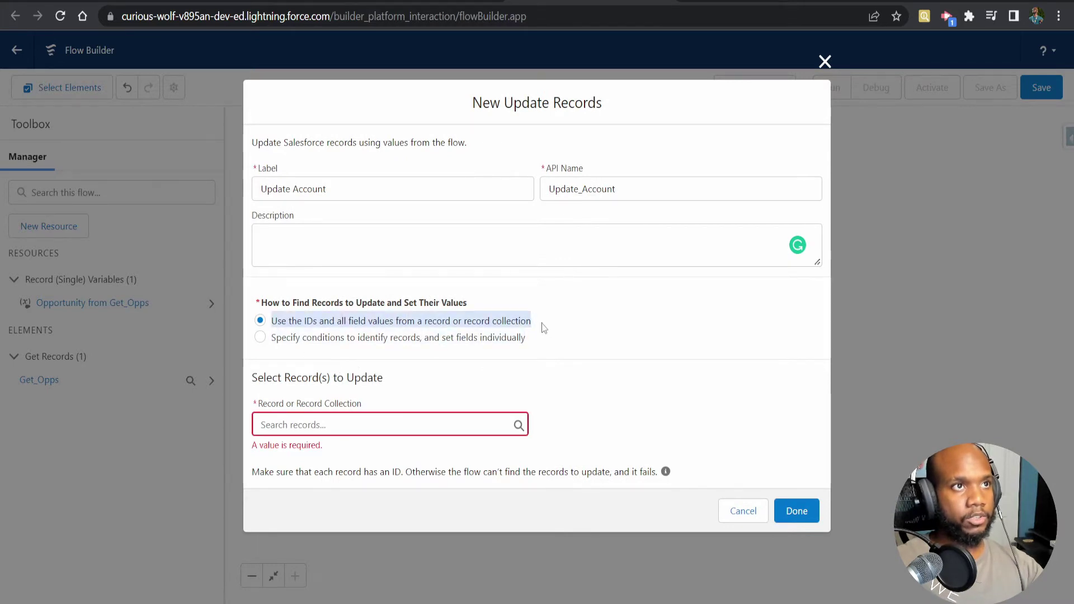
click(332, 338)
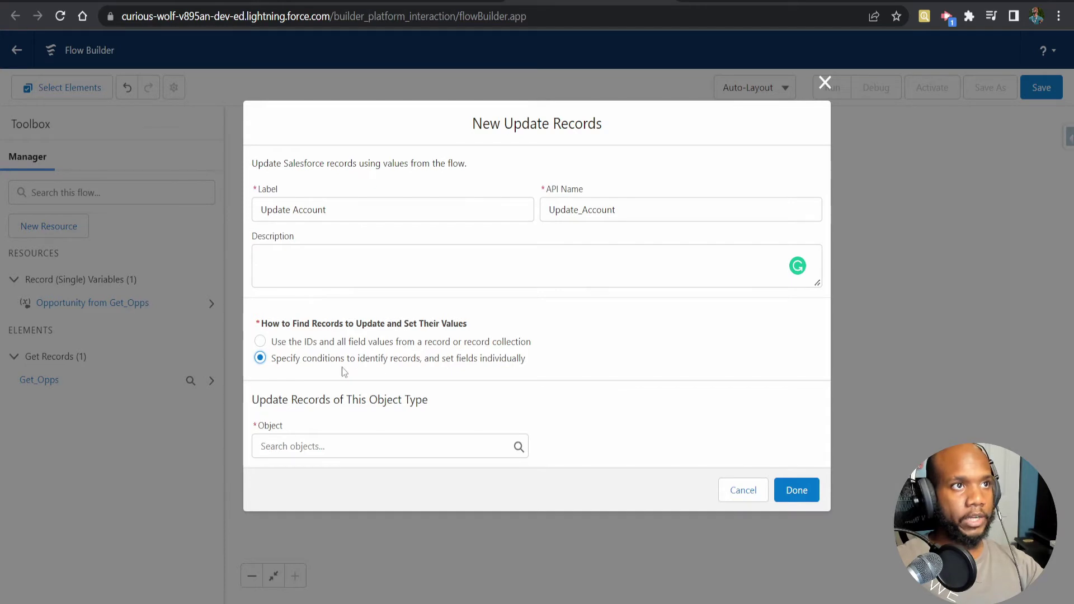
- Set Account as the object to update
click(322, 452)
text(account)
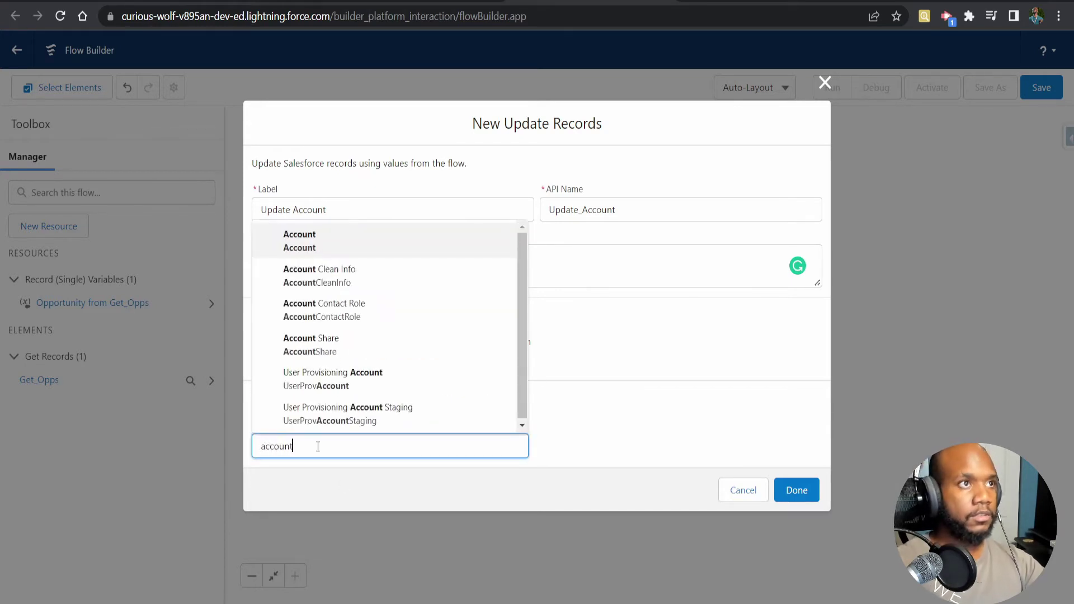
key(Return)
scroll(294, 412, down, 3)
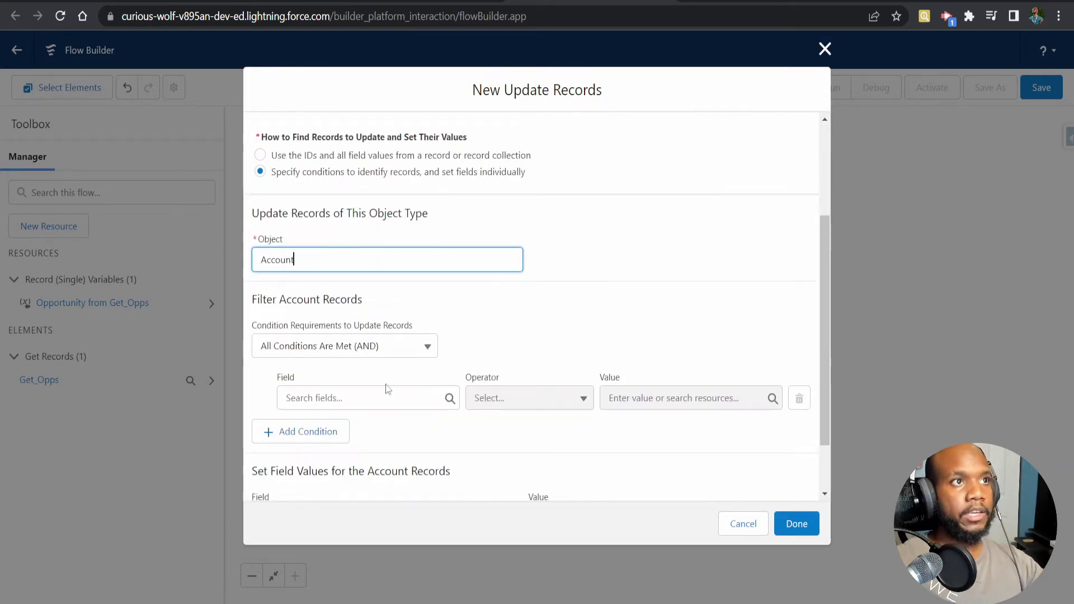
- Add the filter condition Id Equals {!Get_Opps.AccountId}
click(314, 399)
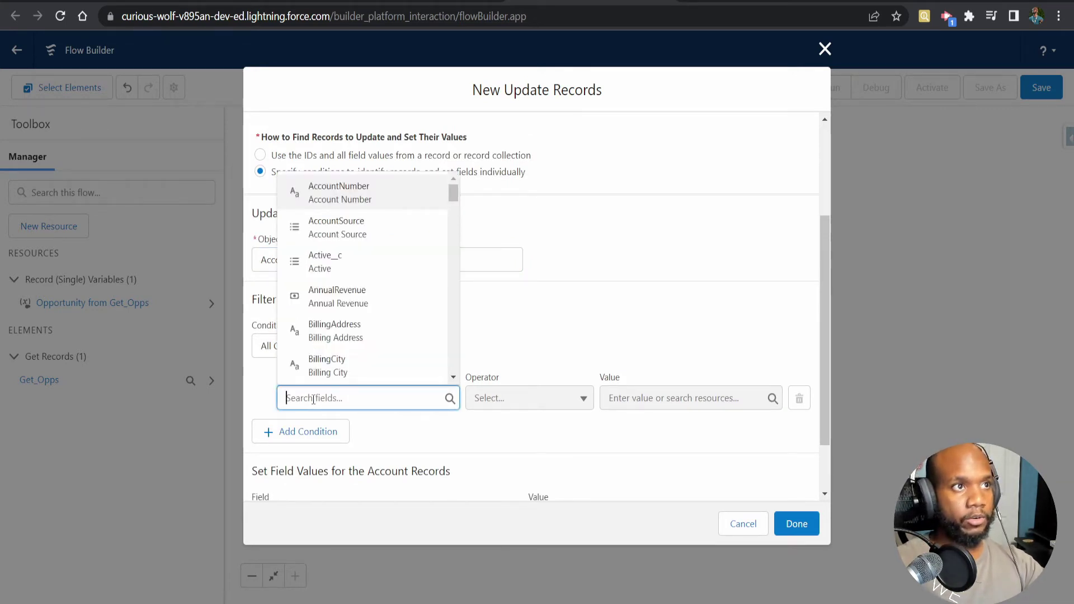
text(Id)
click(317, 296)
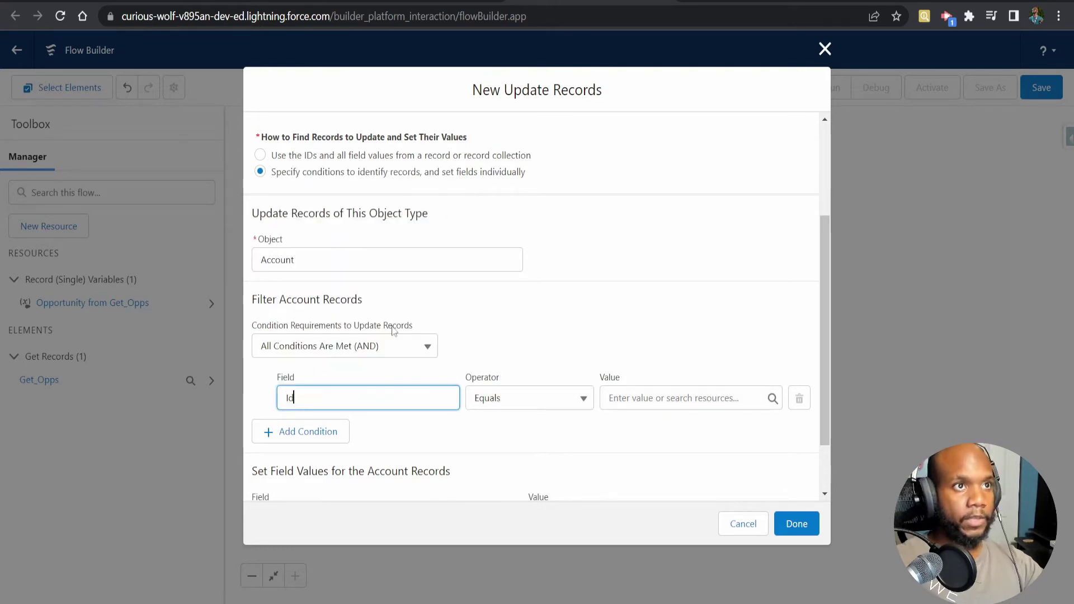
click(677, 401)
text(opp)
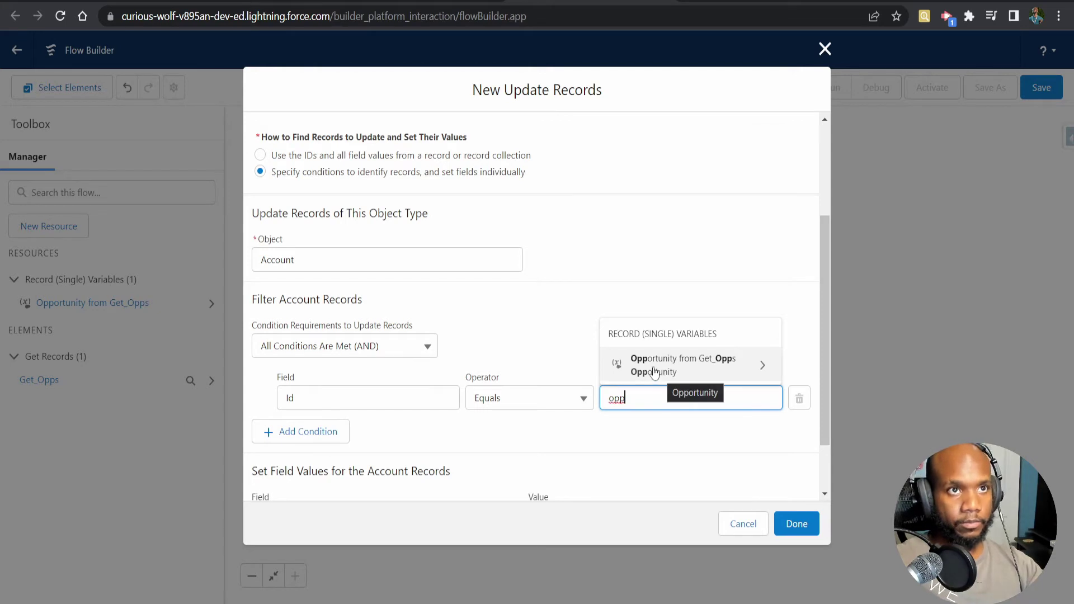
click(674, 371)
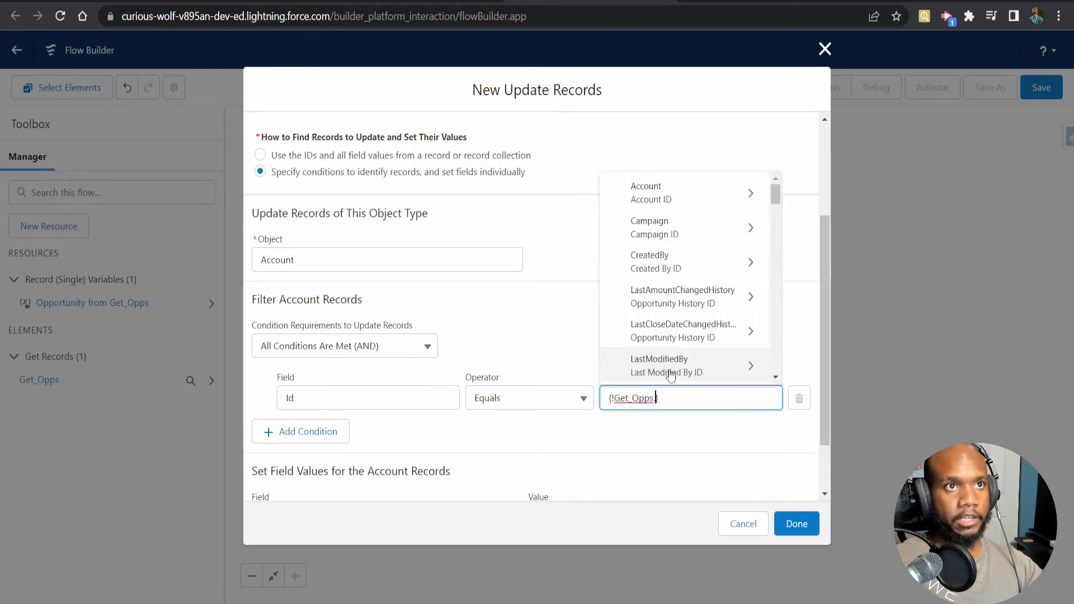
scroll(677, 300, down, 4)
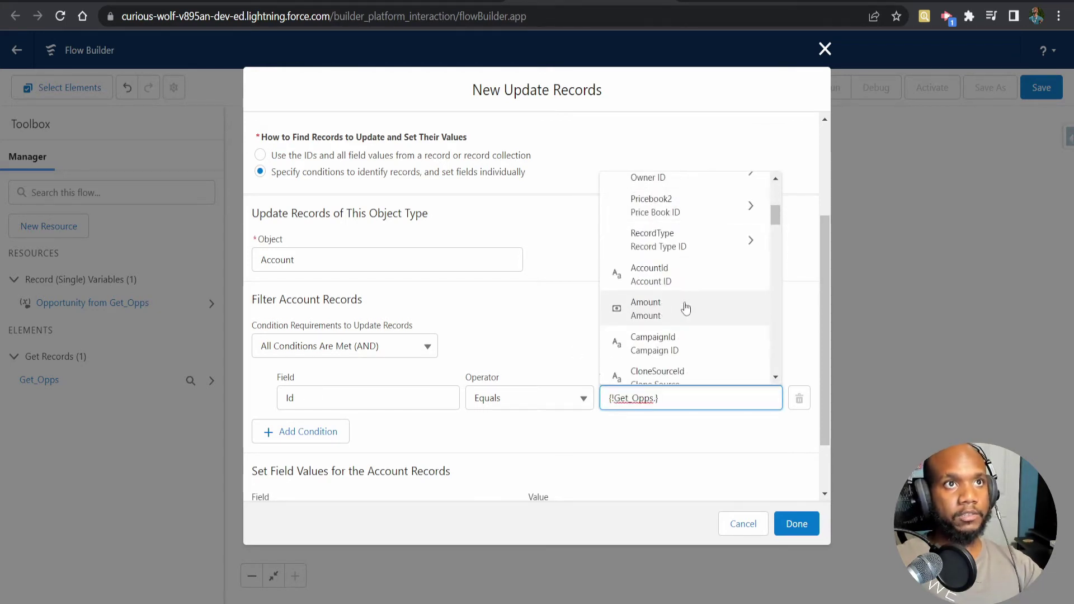
click(688, 281)
scroll(665, 331, down, 2)
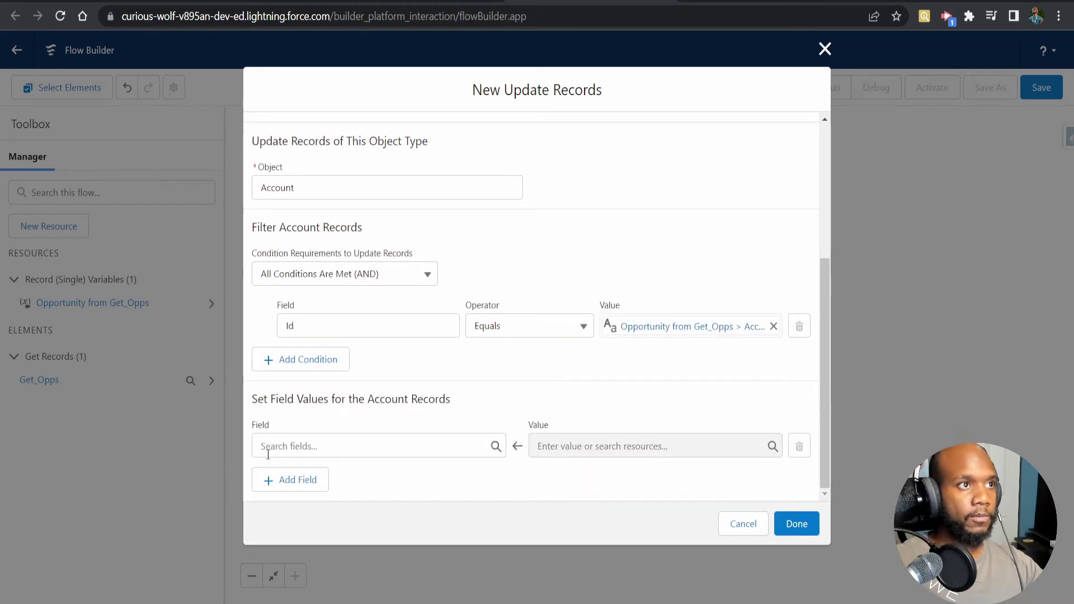
- Set AnnualRevenue to {!Get_Opps.Amount} and finish the Update Account element
click(337, 450)
text(ann)
click(311, 408)
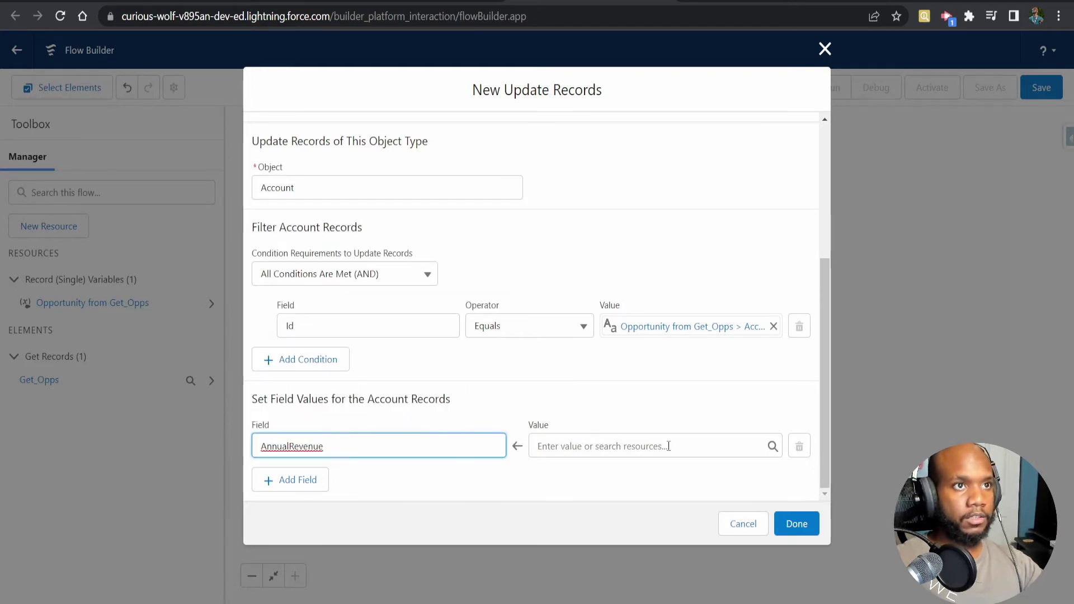
click(598, 452)
text(ge)
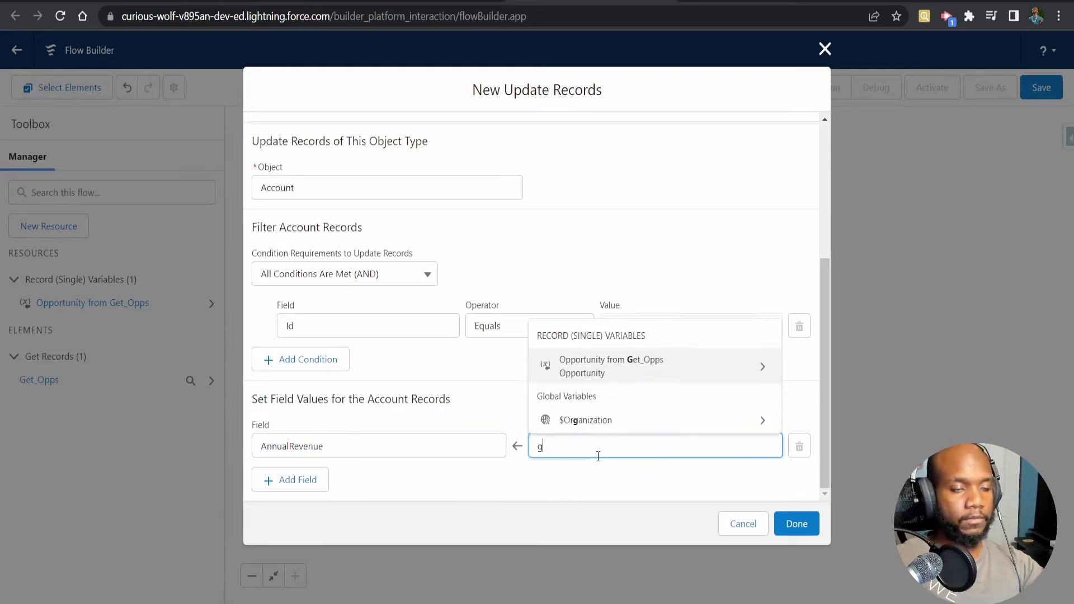
click(582, 413)
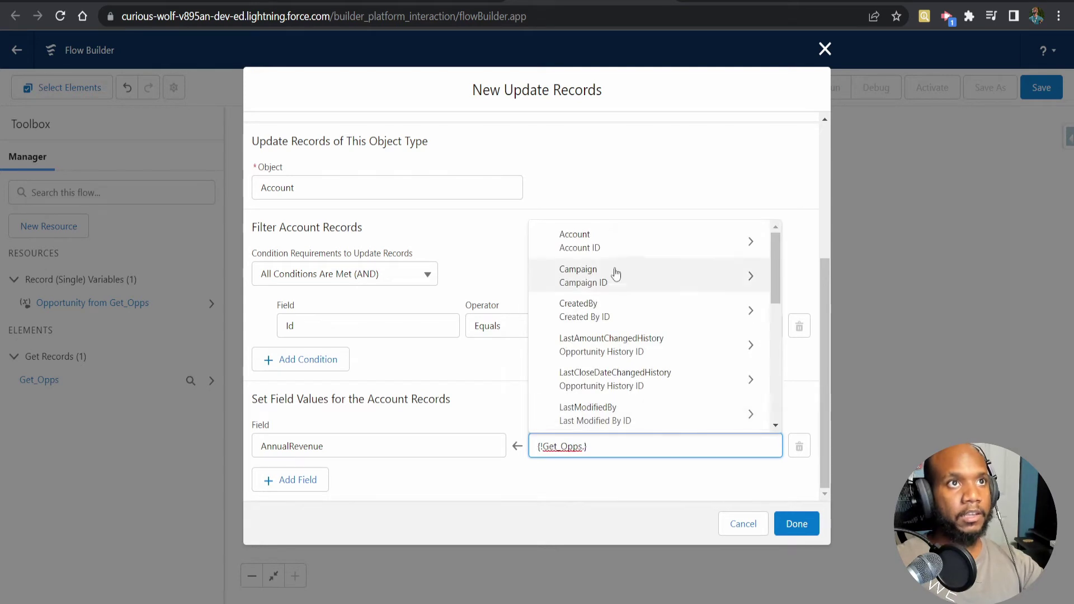
scroll(598, 352, down, 5)
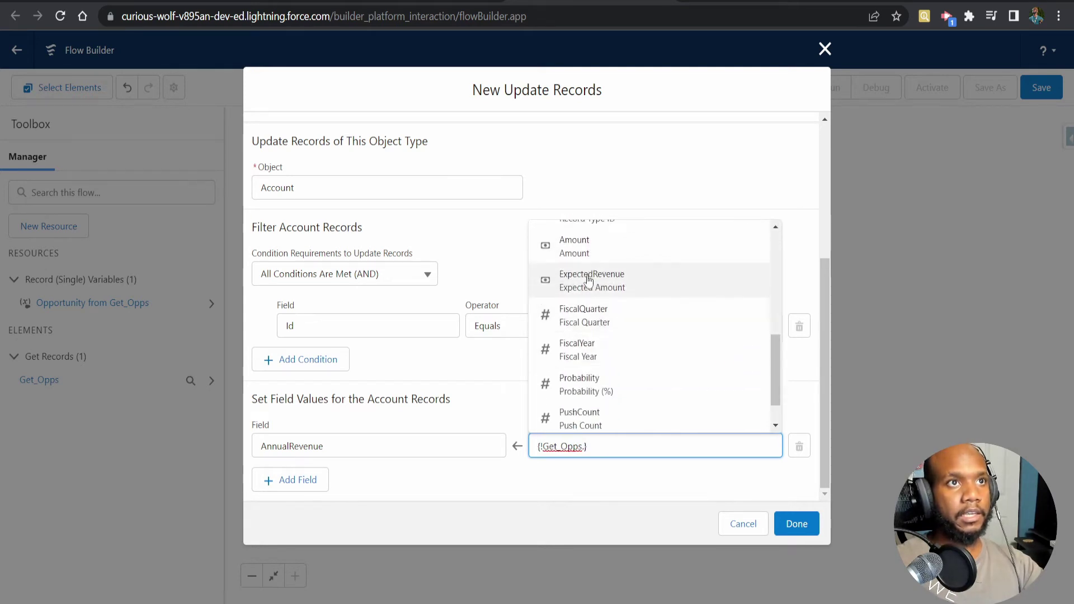
click(576, 252)
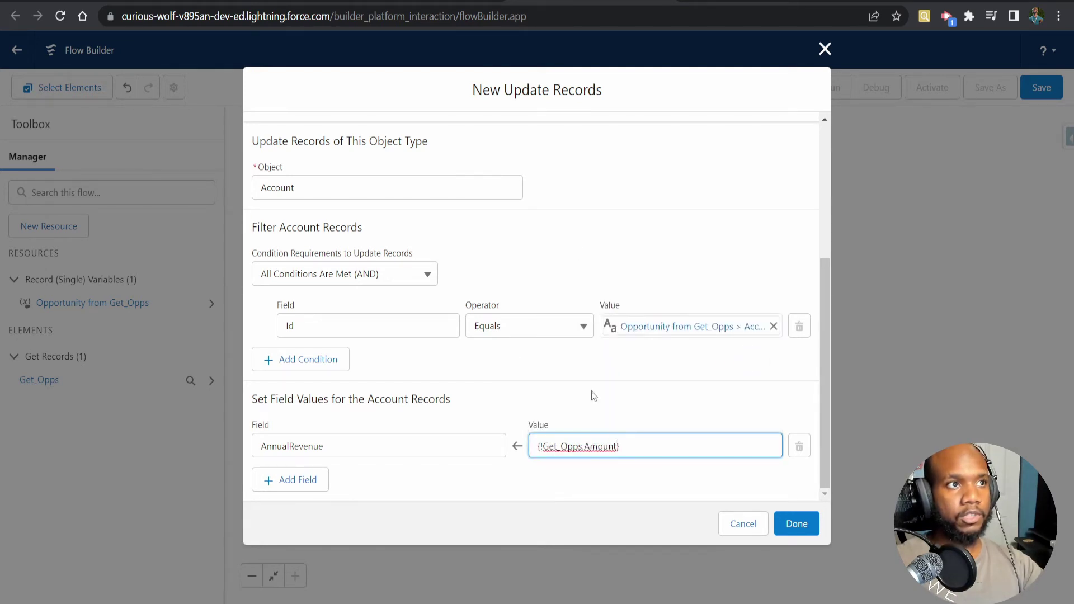
click(554, 420)
click(794, 524)
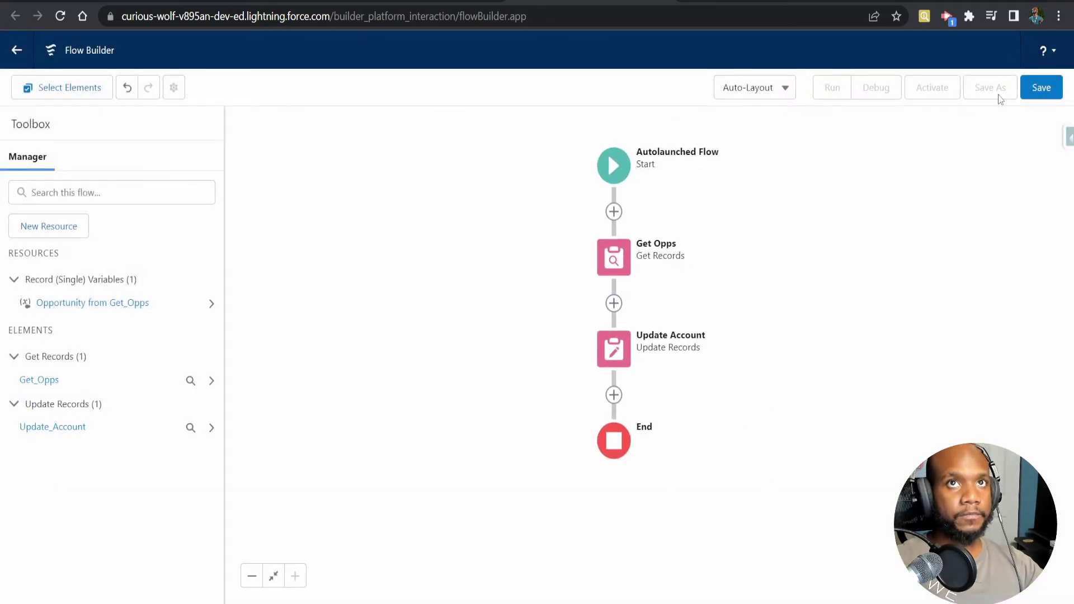
- Save the flow as 'Opportunity - Update Account Rev - Autolaunched' with the auto-filled API name
click(1042, 88)
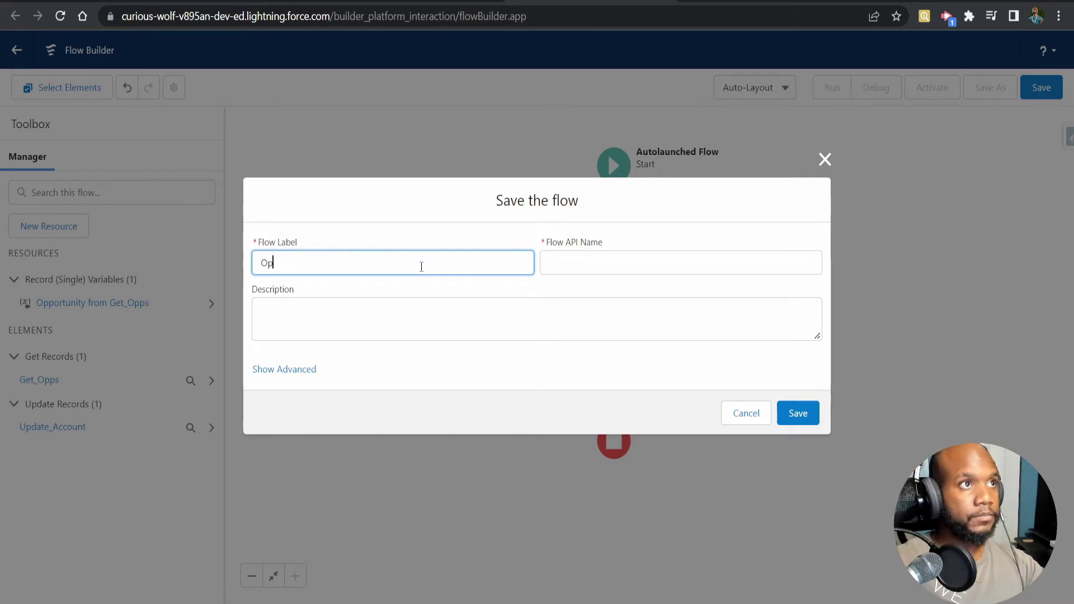
text(unity )
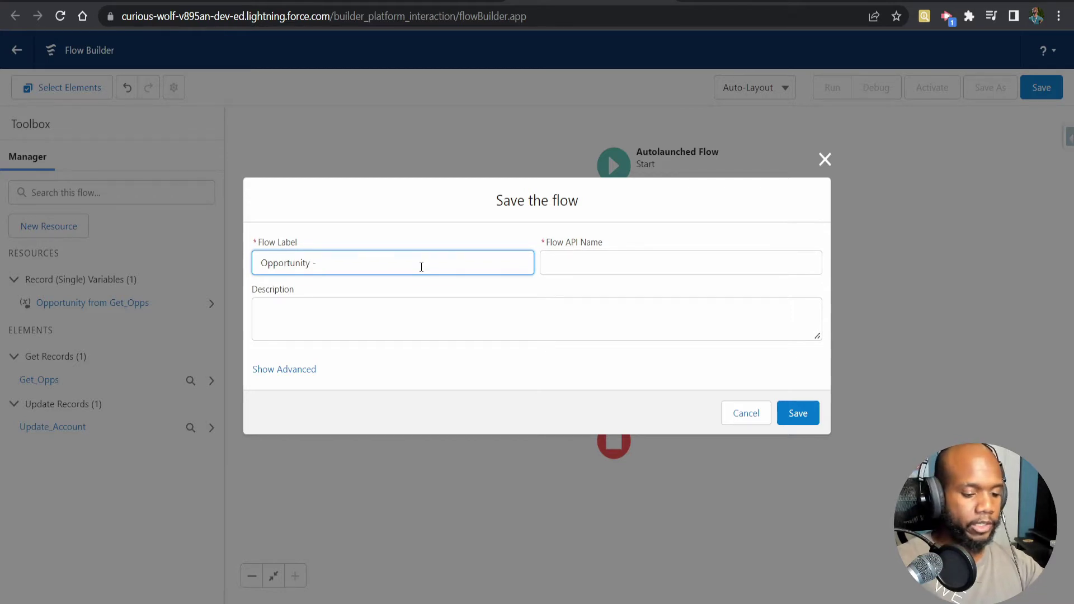
text(- Update Acc)
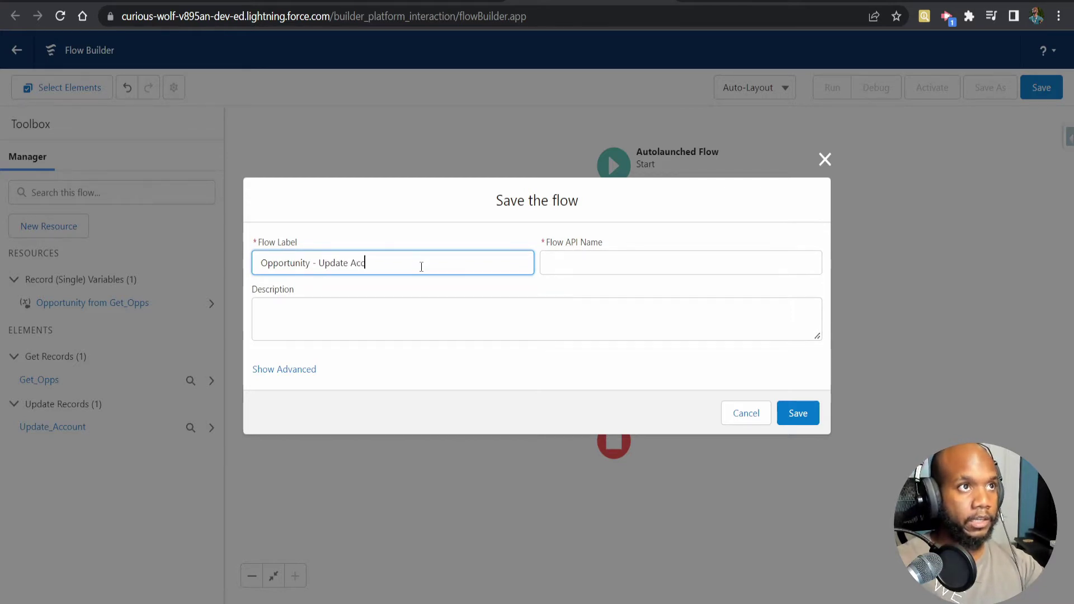
text(ount Re)
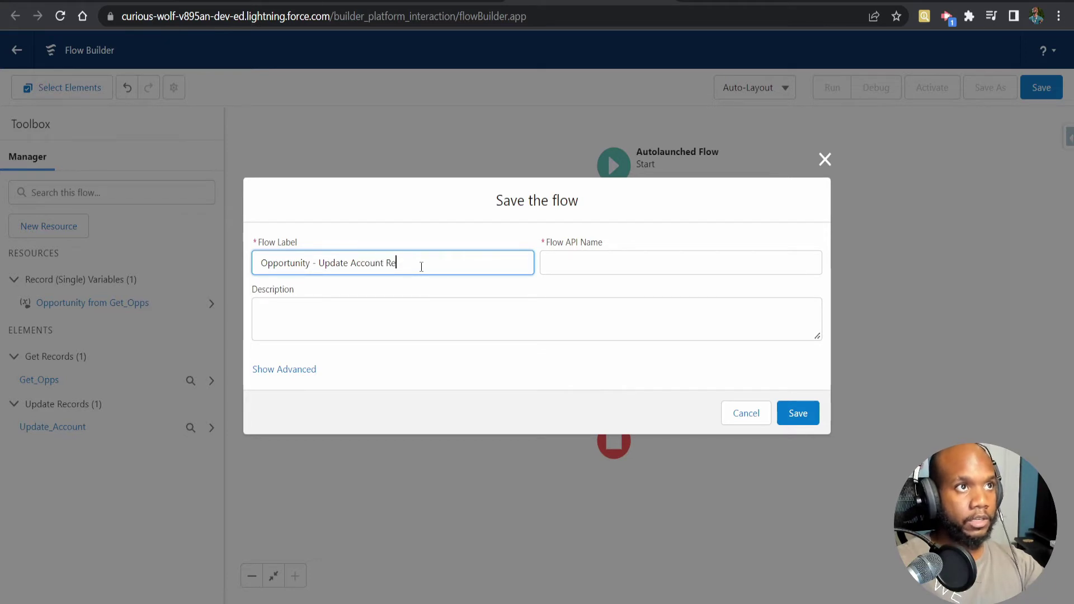
text(v - Auto)
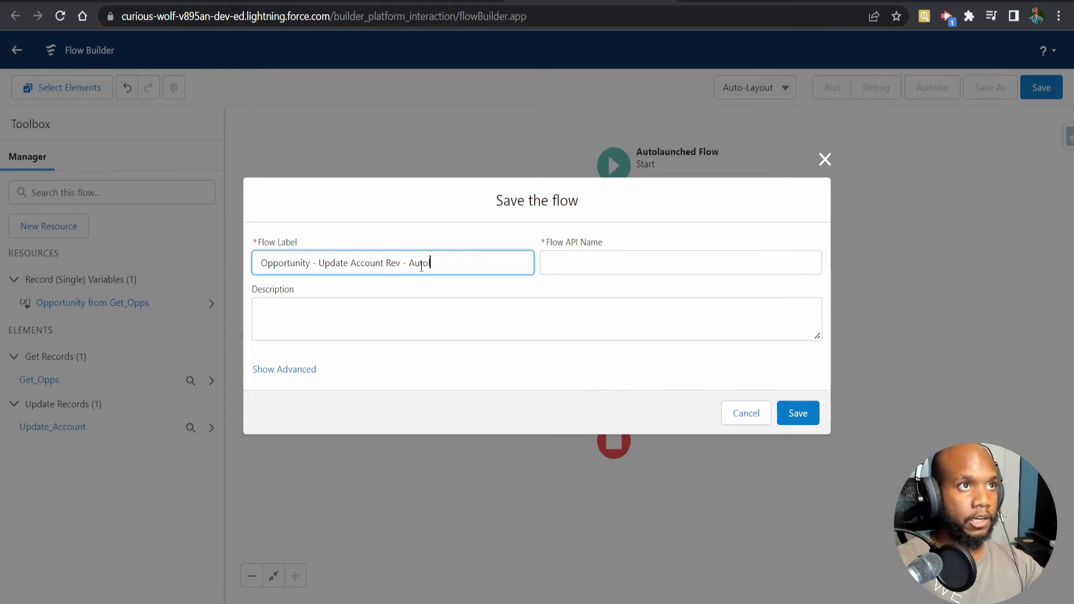
text(launched)
click(509, 324)
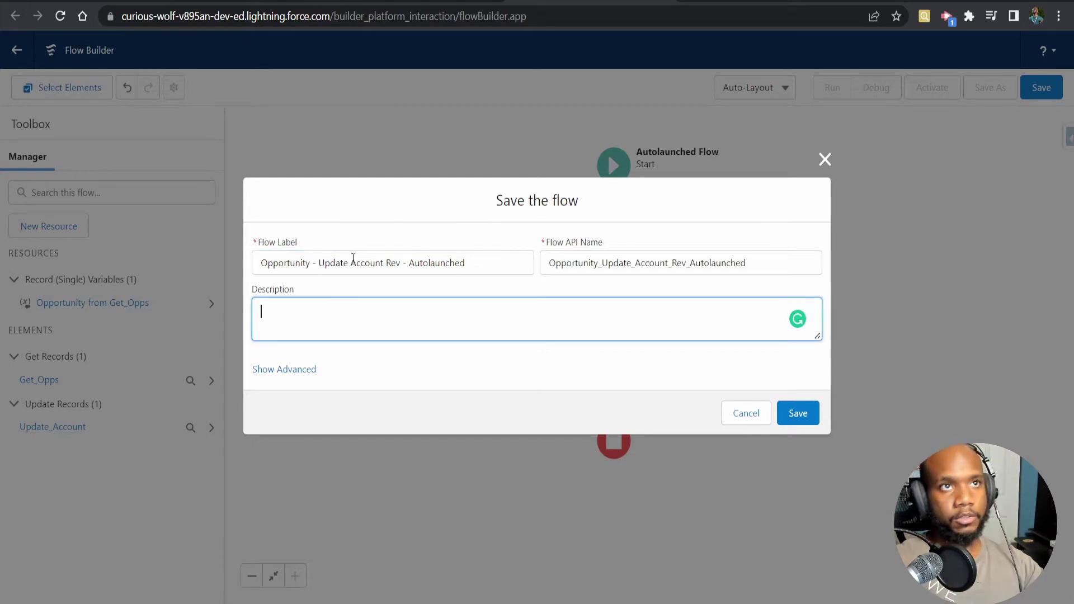
click(806, 417)
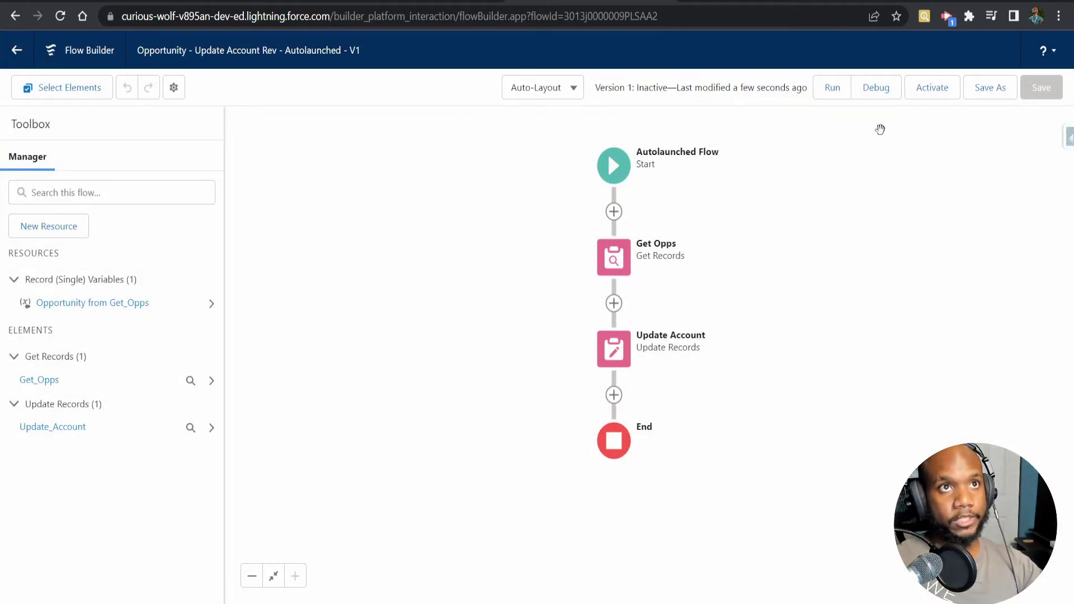
- Debug-run the flow and check that Update Account sets AnnualRevenue to 915,000
click(876, 90)
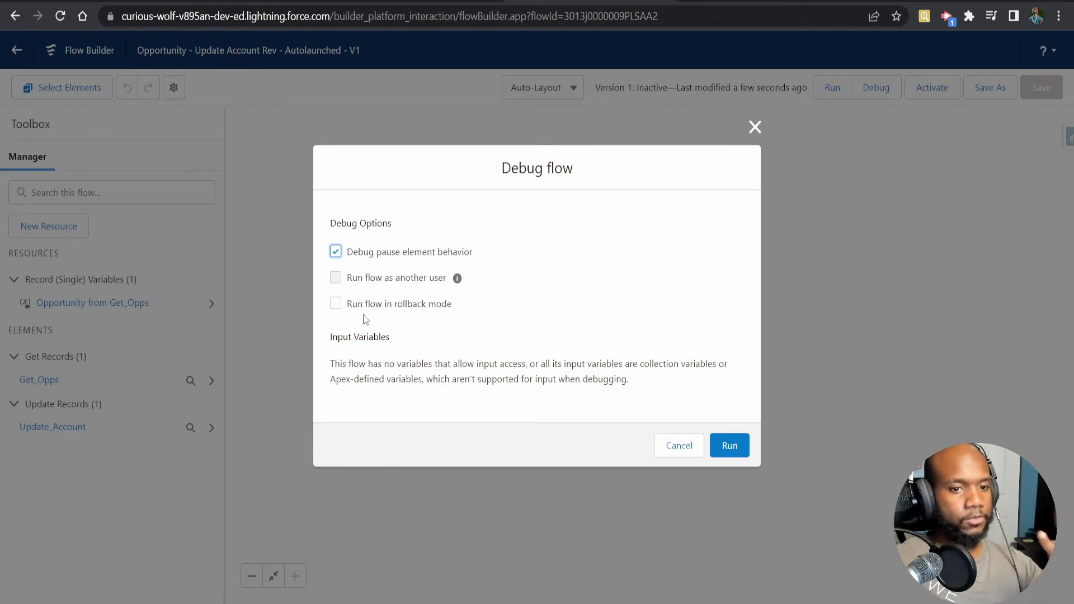
click(728, 447)
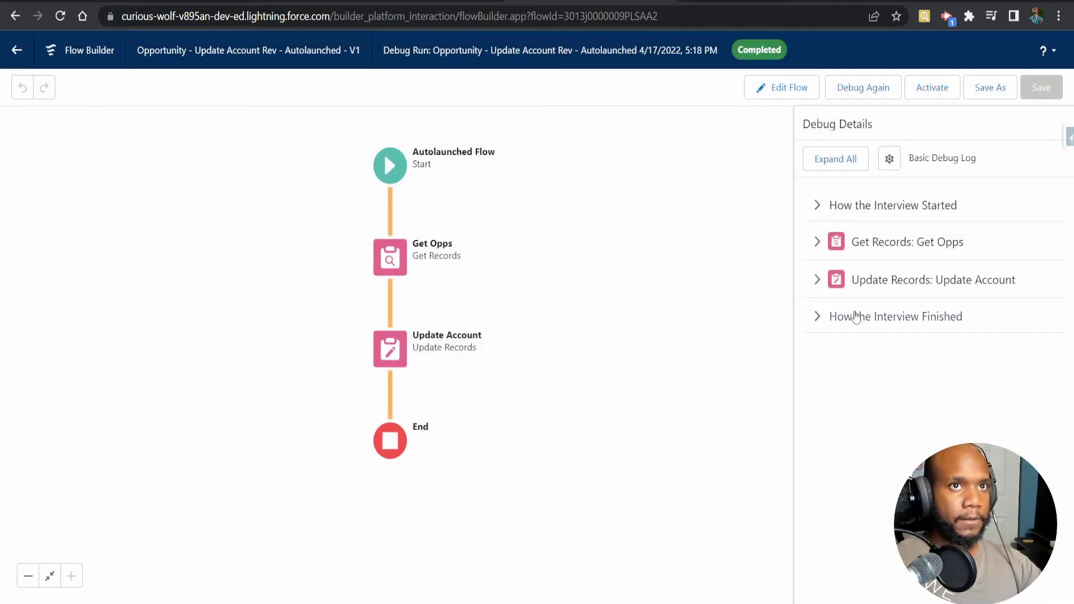
click(816, 282)
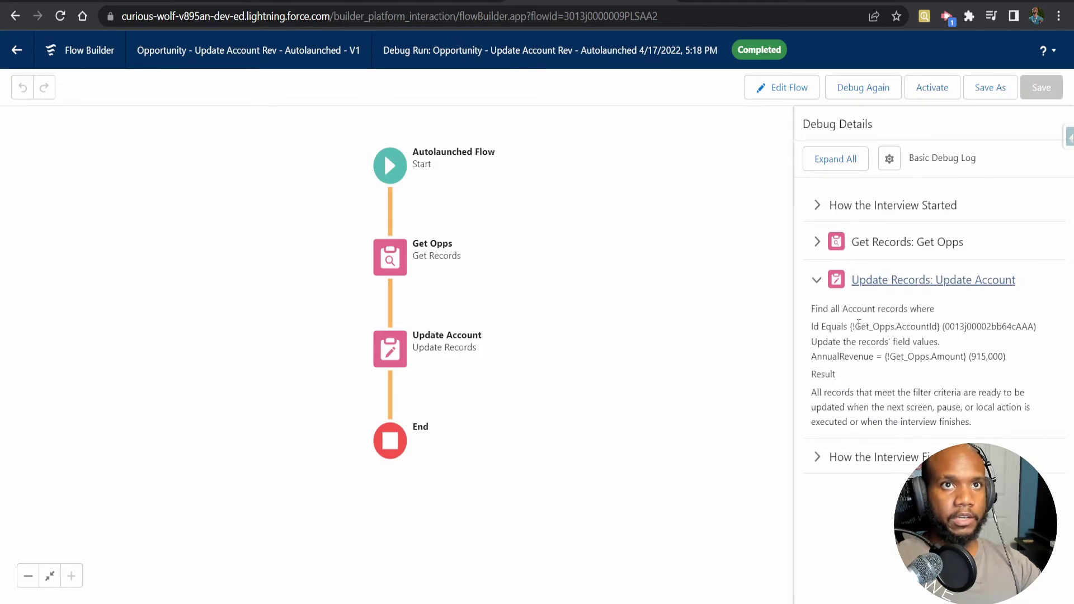
double_click(959, 331)
click(960, 344)
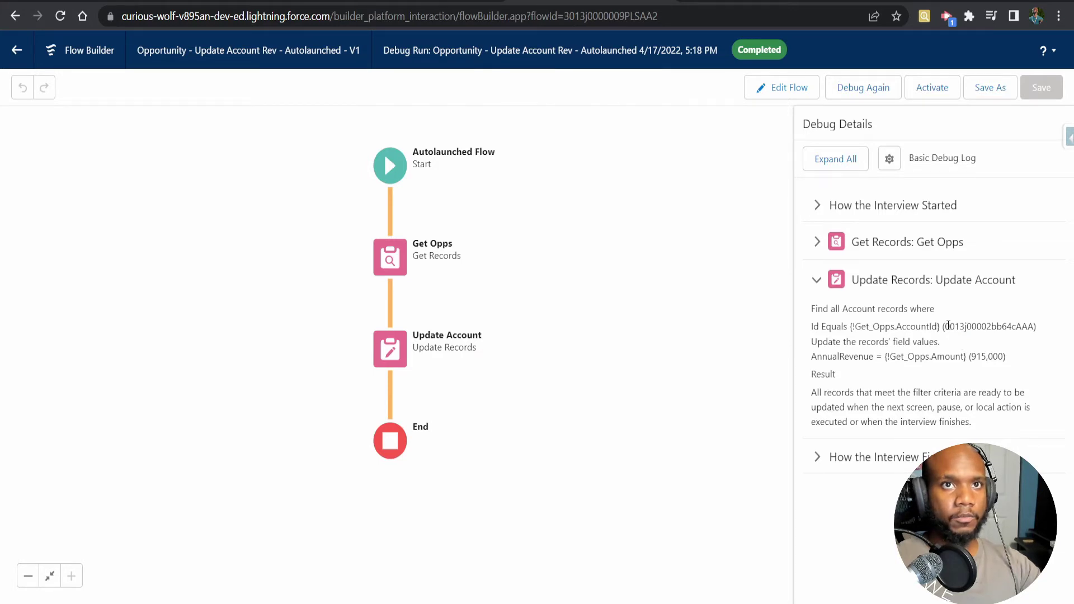
drag(948, 327, 963, 326)
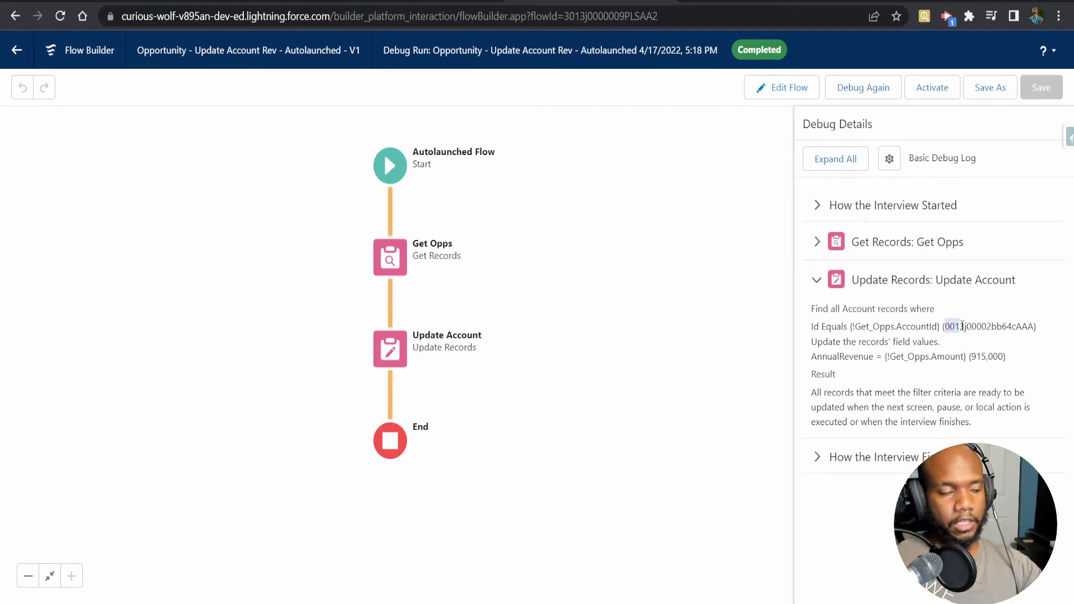
click(956, 383)
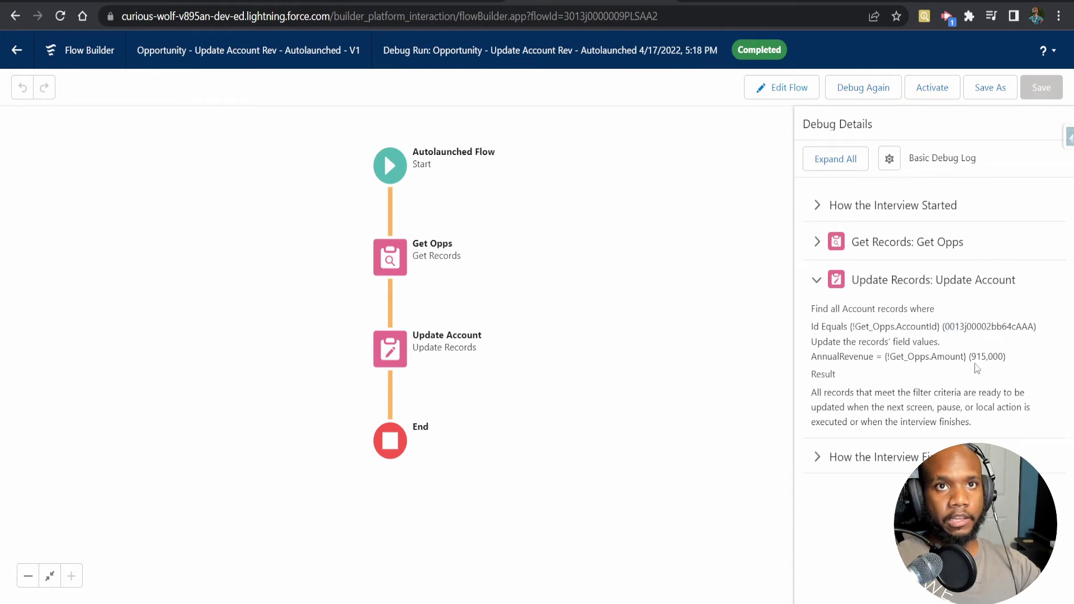
drag(972, 358, 1003, 358)
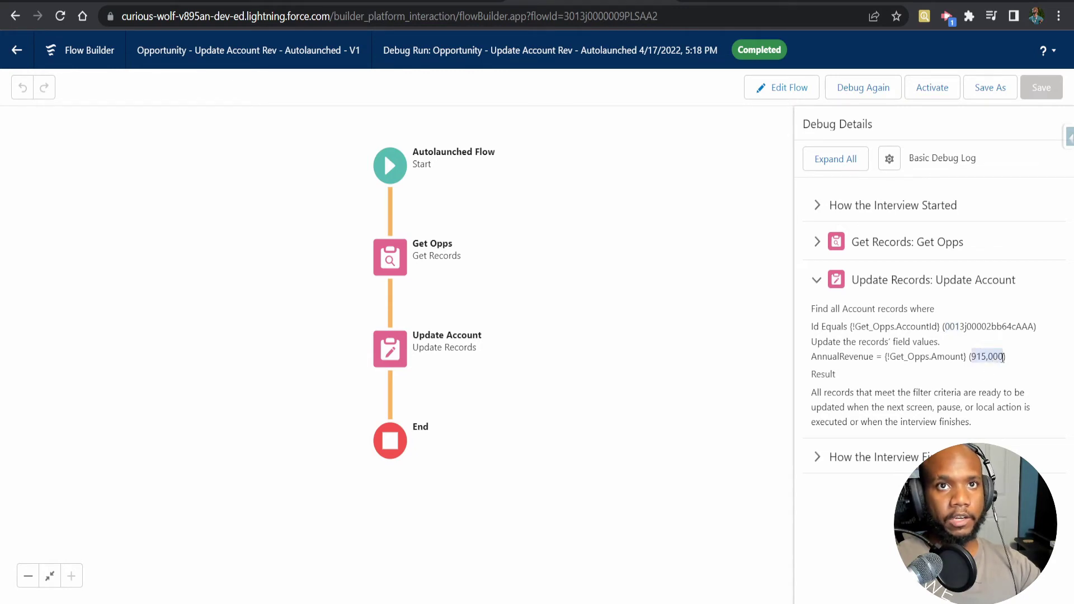
- Check that the Get Opps debug details report a successful result
click(881, 242)
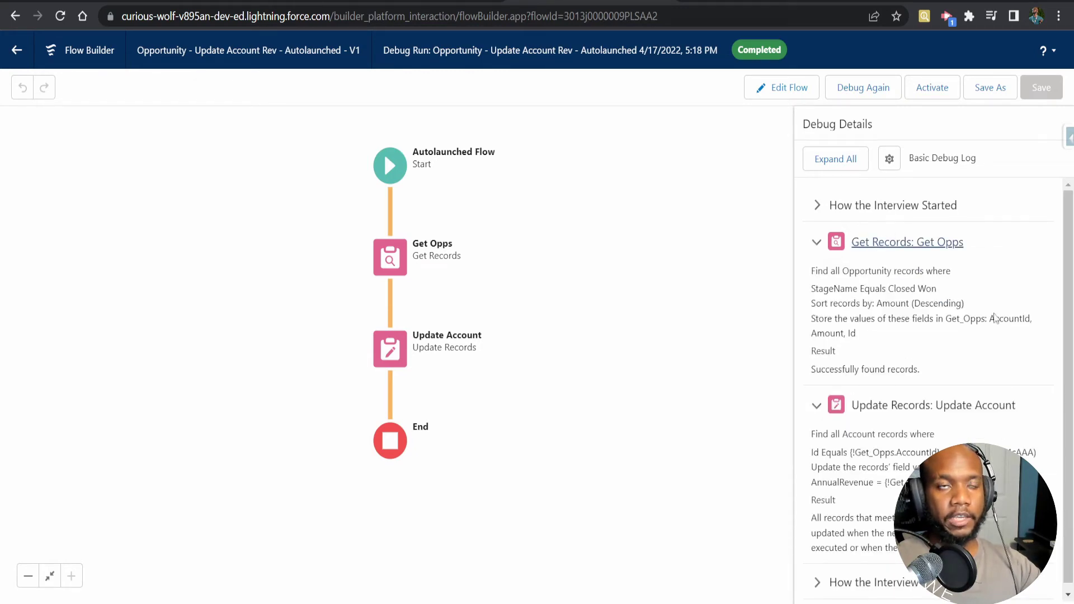
drag(815, 369, 938, 378)
click(935, 374)
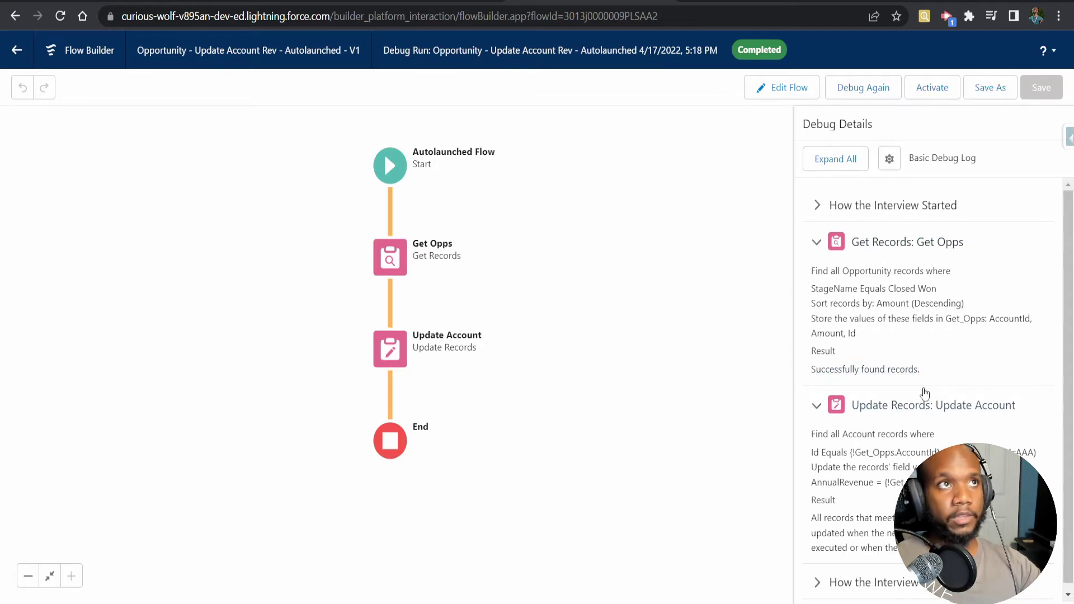
- Go to the United Oil & Gas Corp. account by URL and highlight its $915,000 Annual Revenue
click(283, 2)
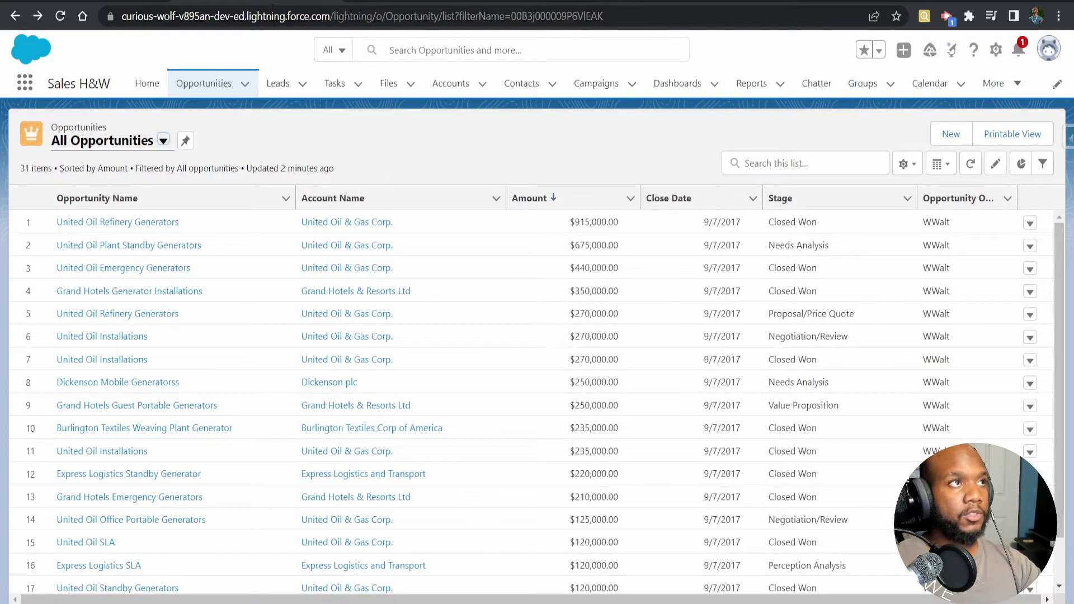
click(368, 17)
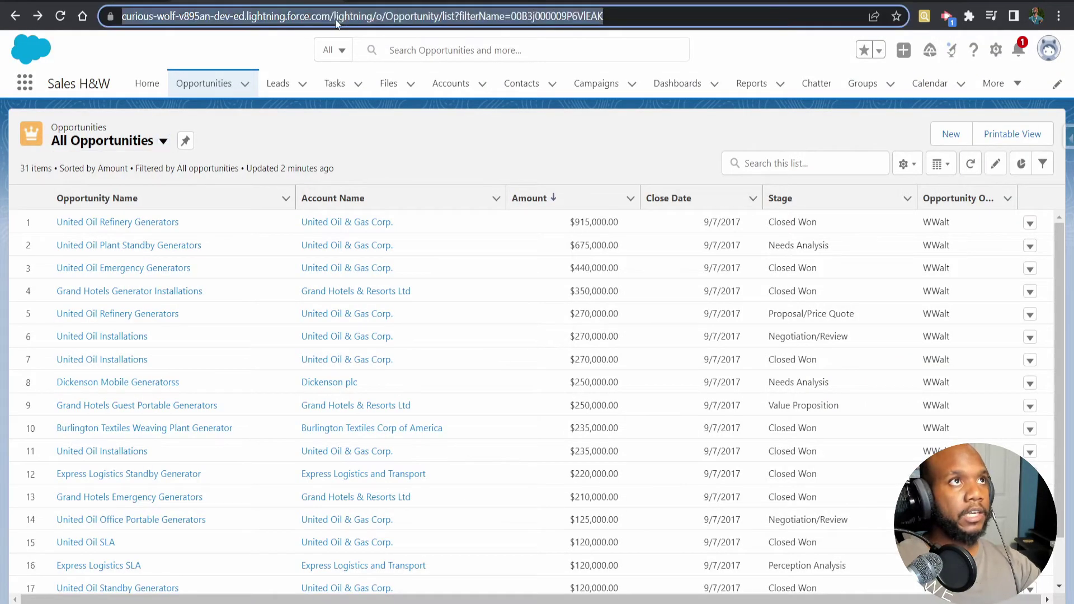
click(368, 17)
drag(364, 17, 696, 47)
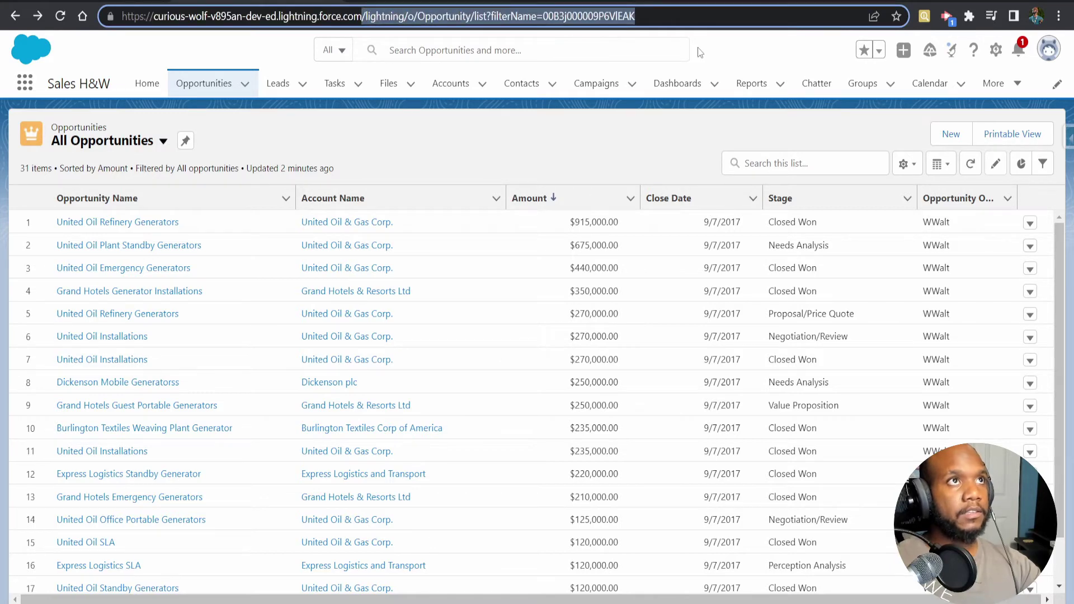
key(BackSpace)
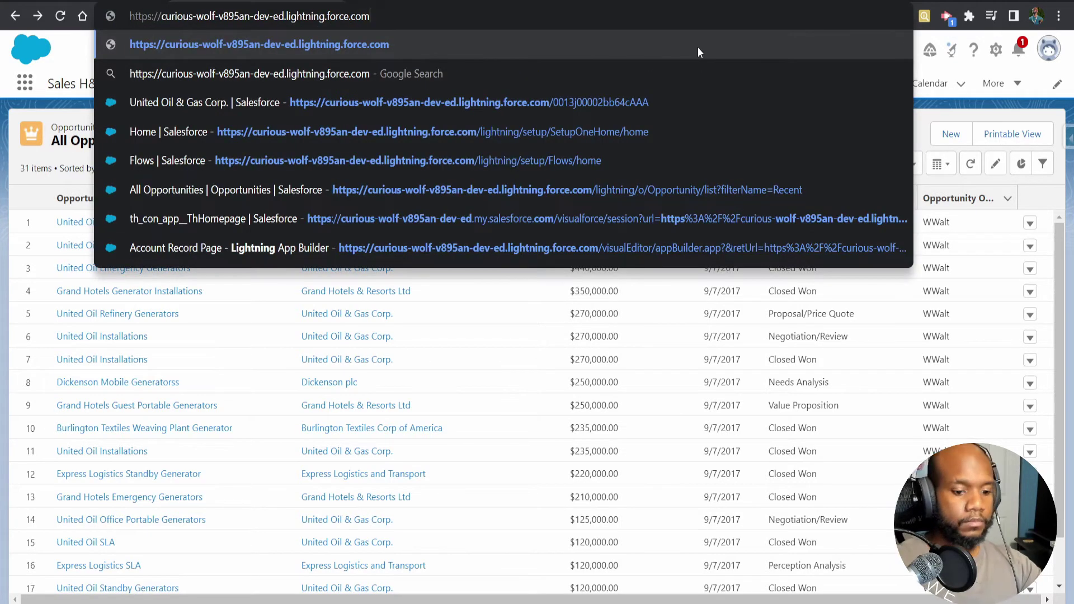
key(Down)
key(Down)
key(Return)
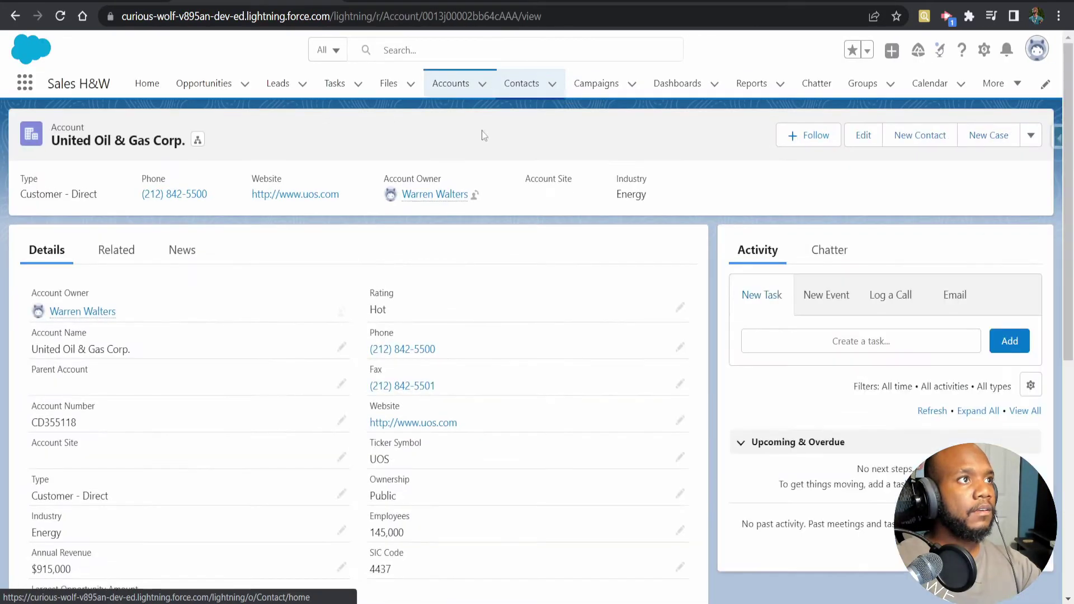
scroll(336, 296, down, 3)
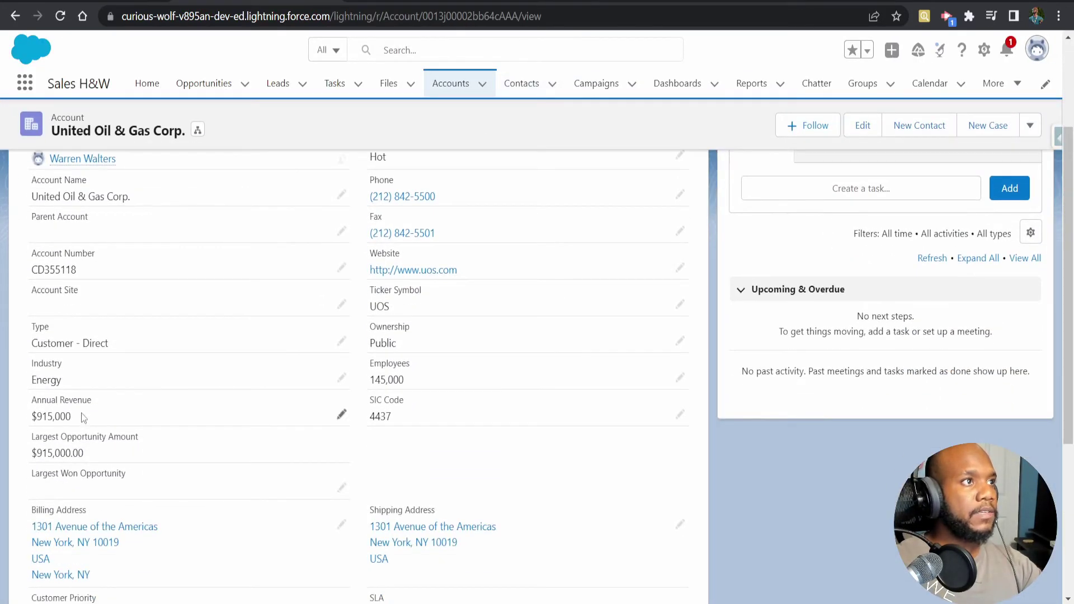
drag(83, 416, 36, 415)
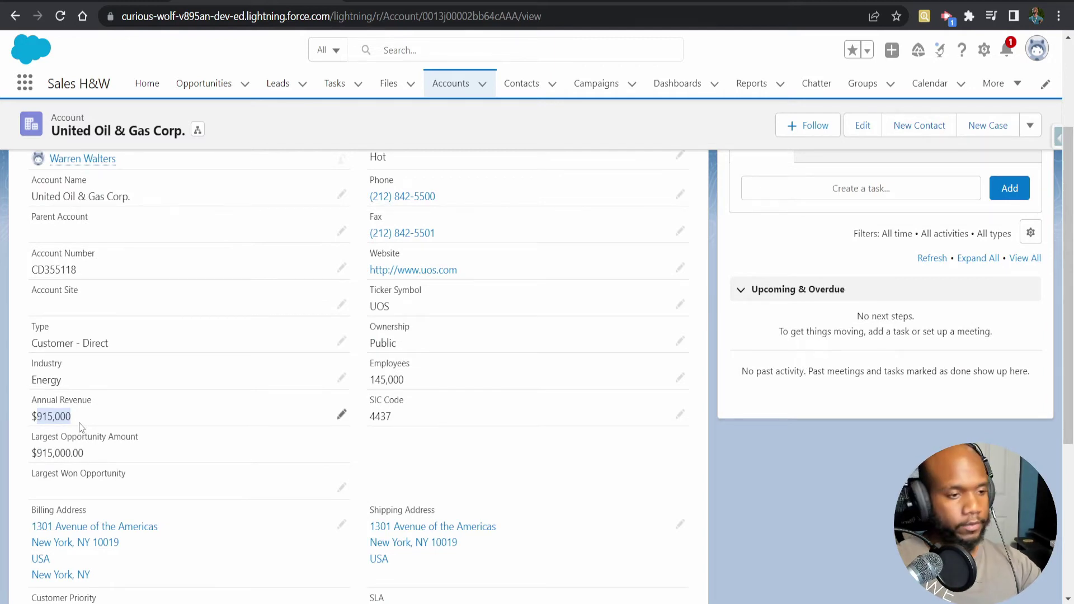
- Leave the completed debug run for the editable canvas and close Add Element after Update Account unused
key(ctrl+Tab)
key(ctrl+Tab)
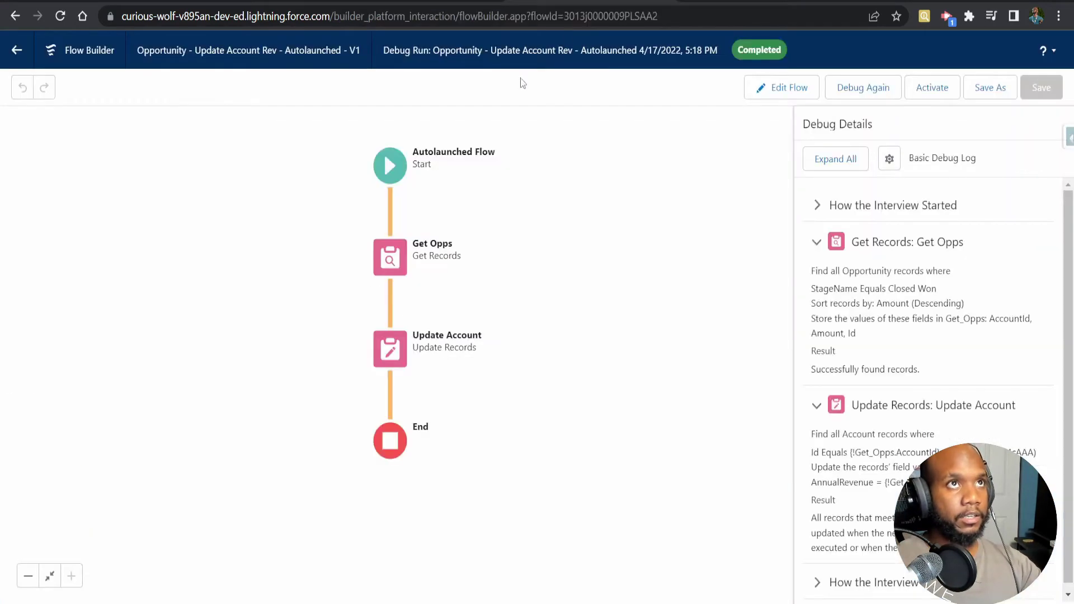
click(792, 90)
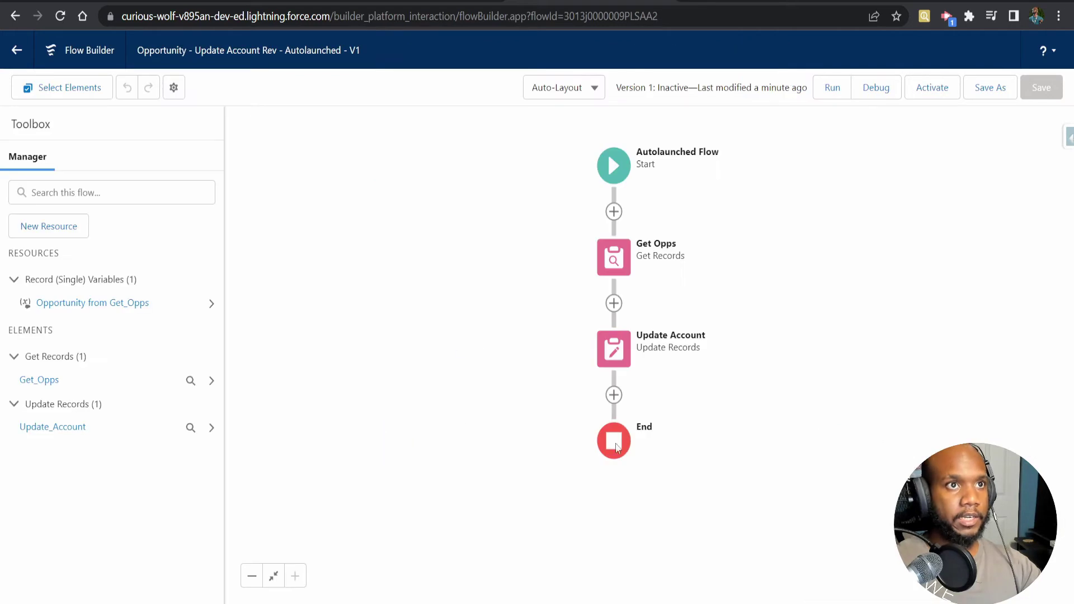
click(614, 395)
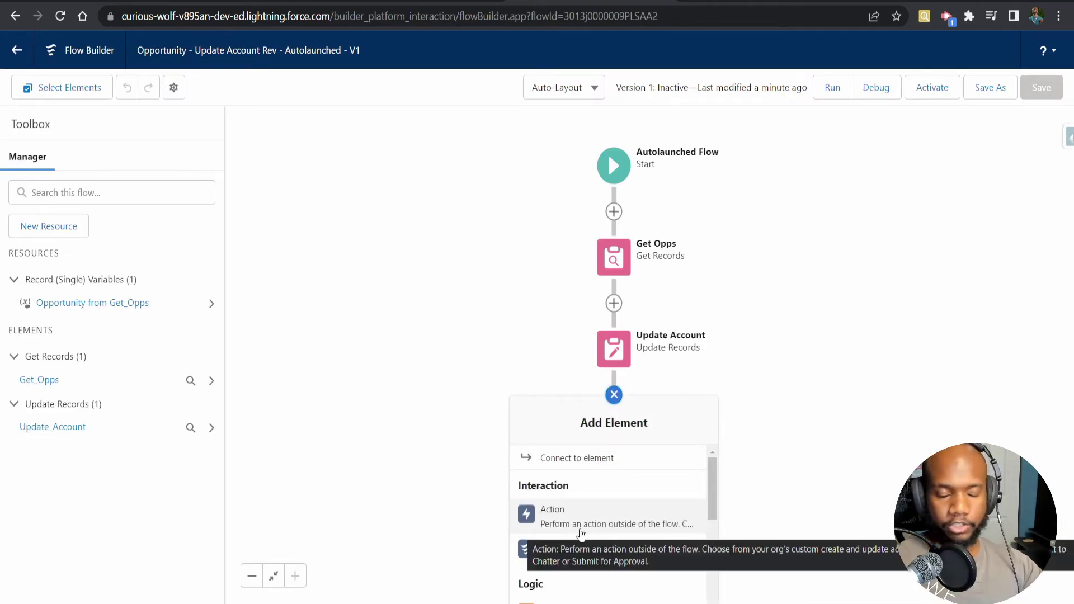
click(763, 392)
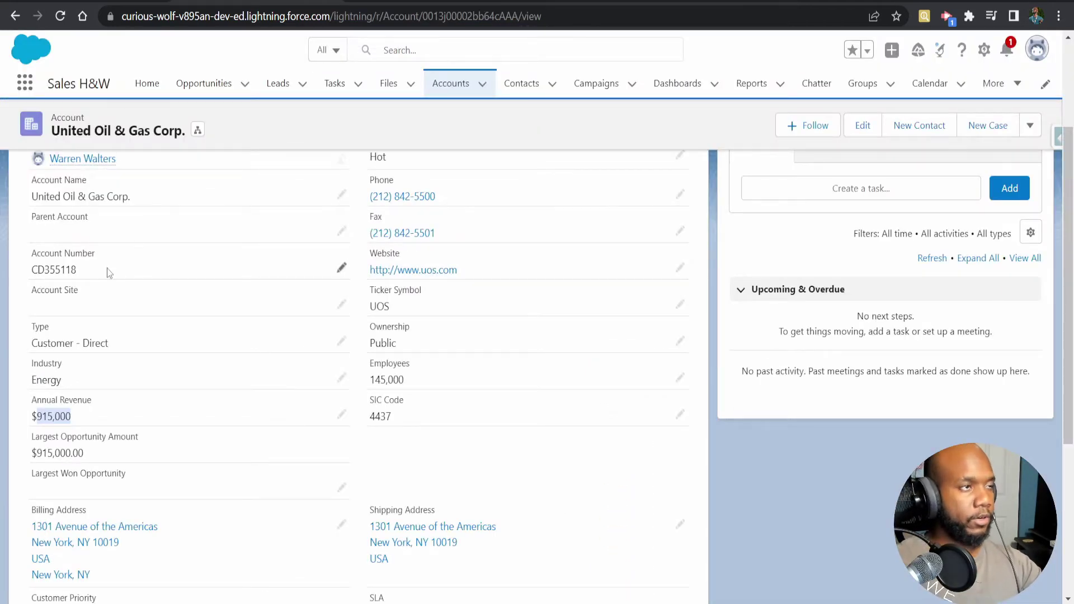
- Compare the account's $915,000 Annual Revenue with its Largest Opportunity Amount
drag(100, 430, 38, 420)
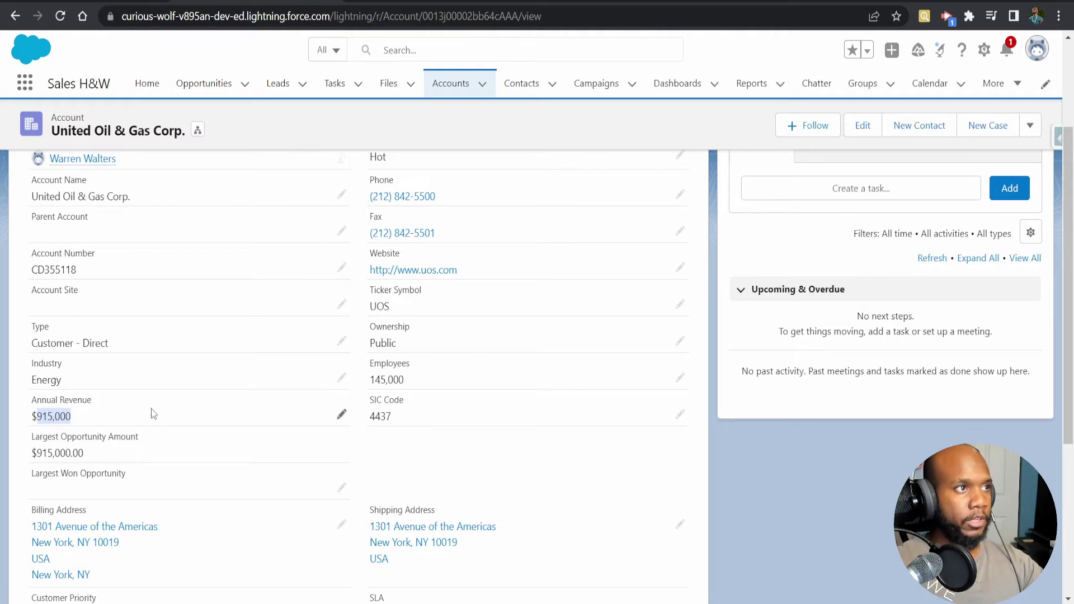
scroll(107, 460, up, 3)
scroll(107, 460, down, 1)
drag(92, 550, 70, 535)
click(118, 539)
- View the Largest Opportunity Amount field definition, then return to the account's Largest Won Opportunity field
click(984, 49)
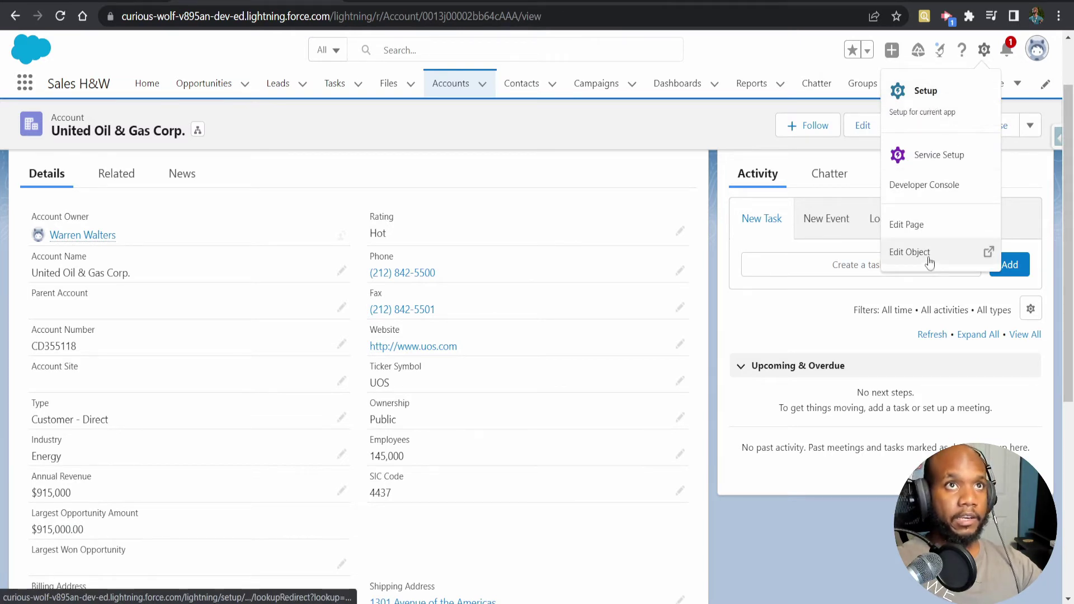
scroll(296, 313, down, 2)
drag(87, 448, 29, 448)
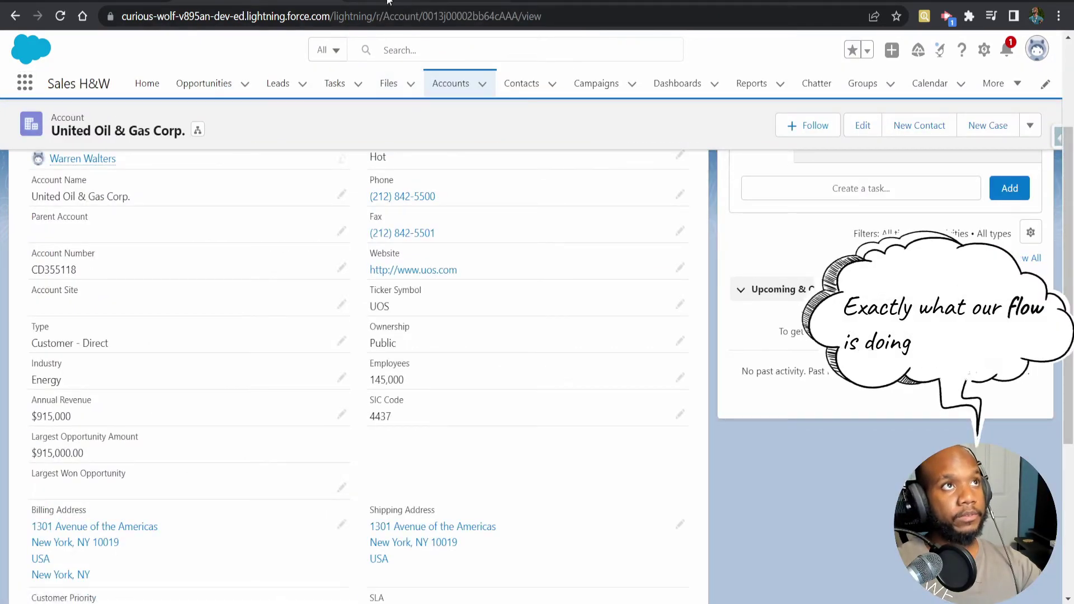
click(388, 1)
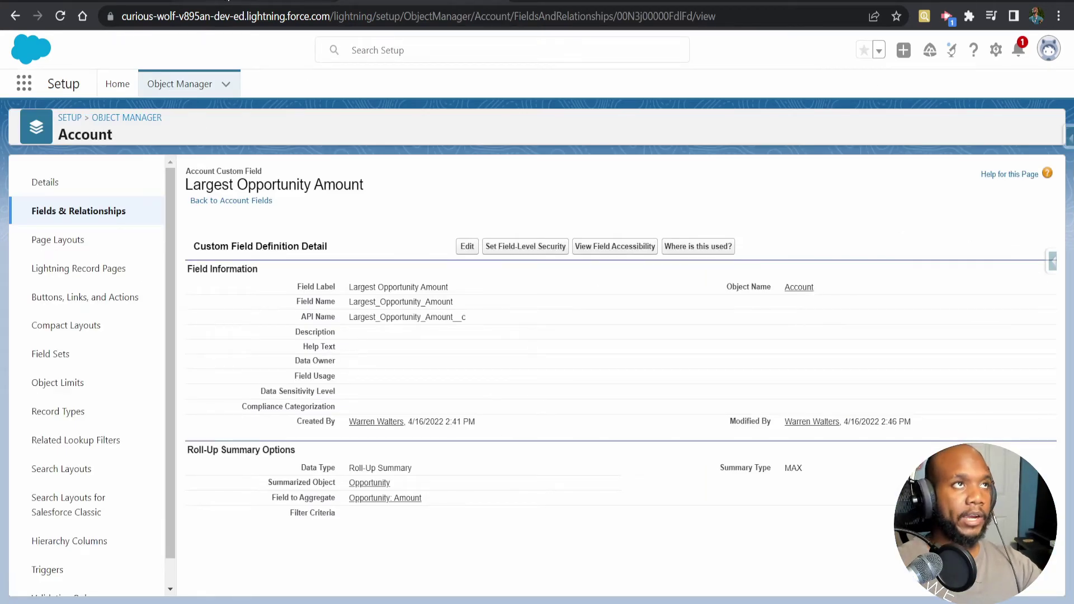
click(228, 1)
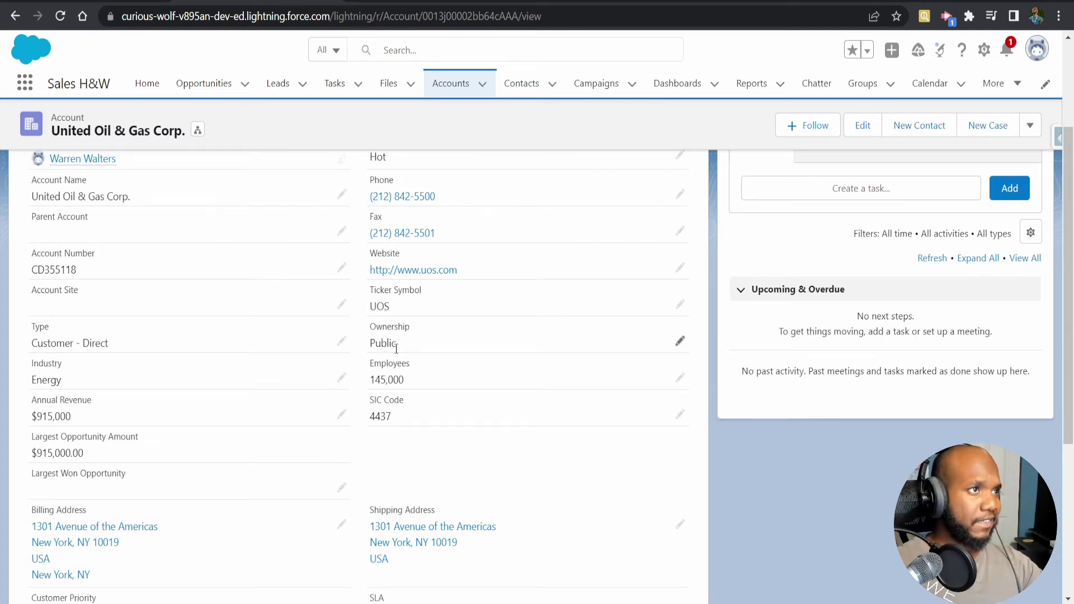
drag(127, 475, 28, 478)
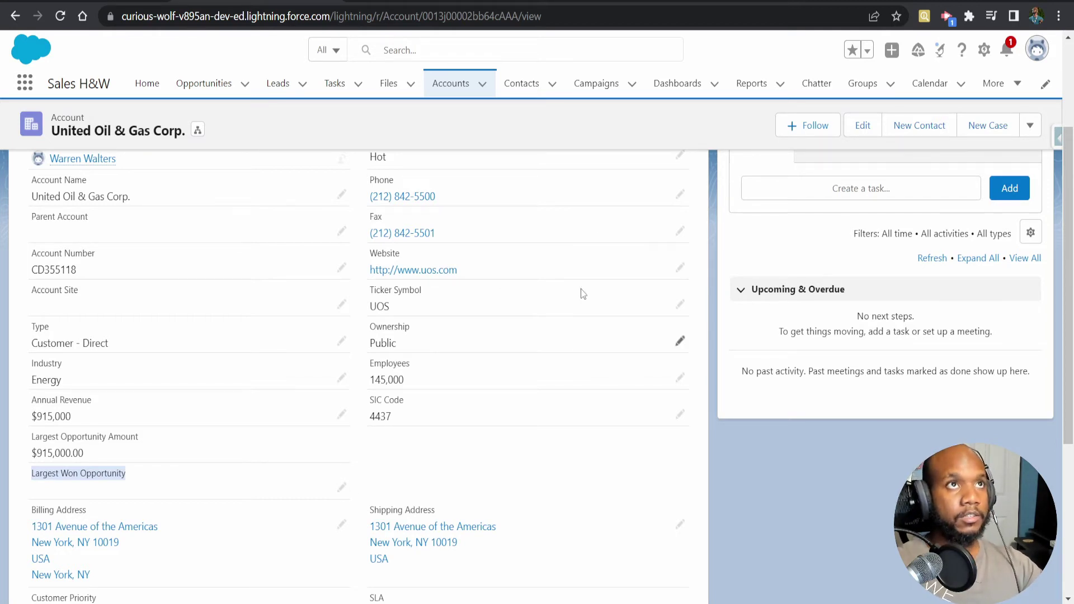
- Return to the flow in Flow Builder and open the Get Opps element's settings
click(588, 1)
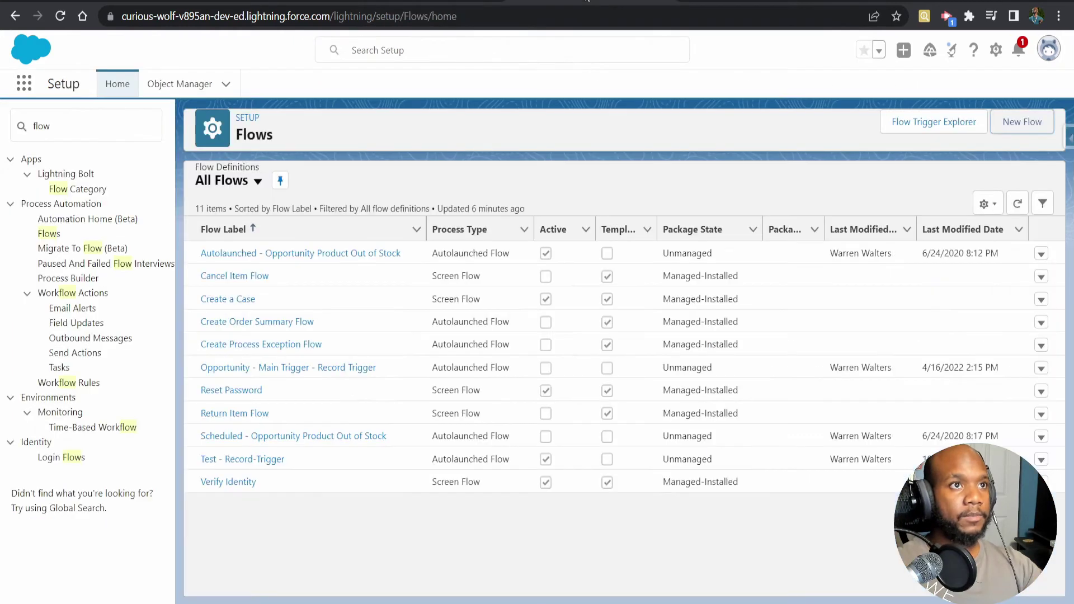
click(738, 3)
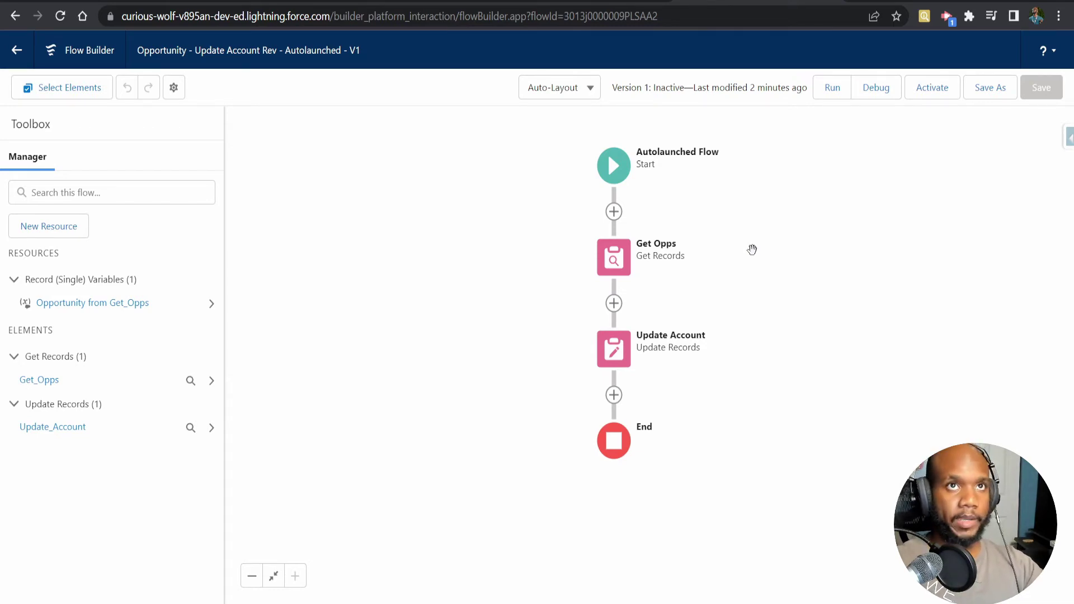
drag(767, 263, 782, 276)
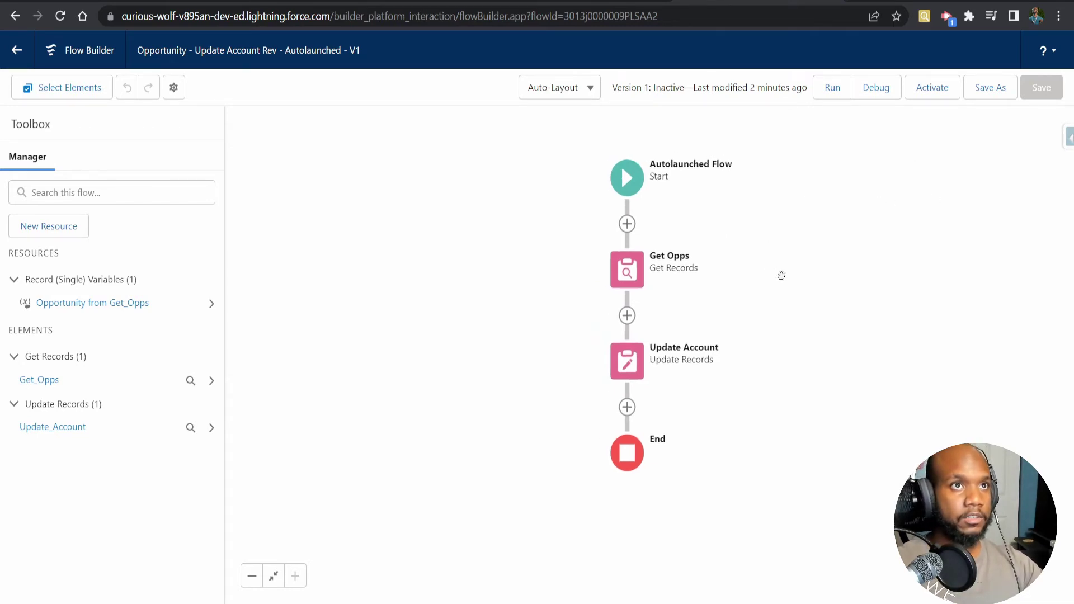
double_click(638, 271)
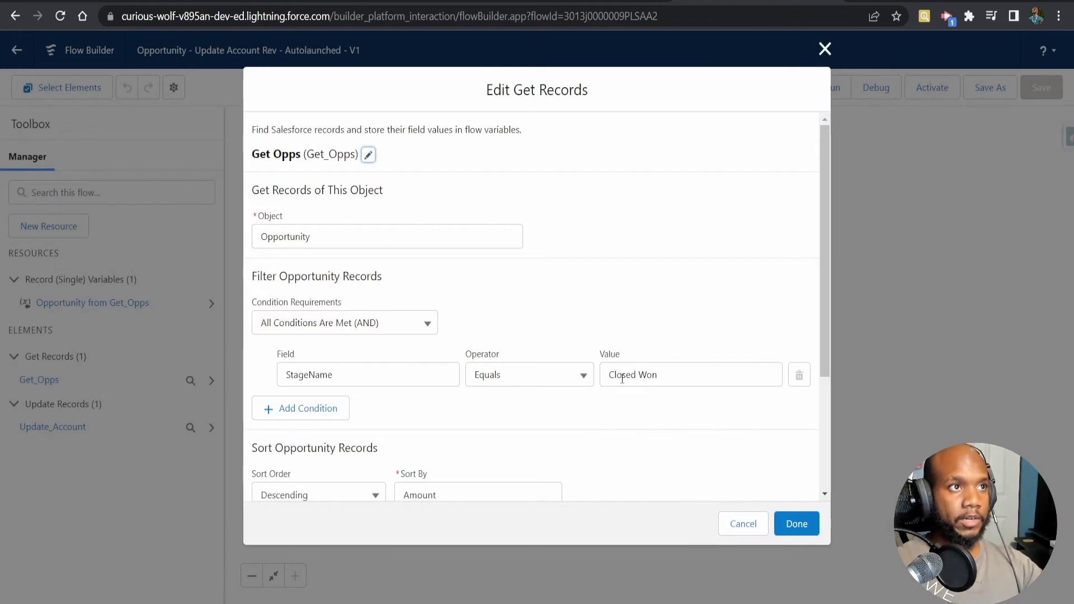
- Add an empty second AND condition beneath StageName Equals Closed Won
click(335, 409)
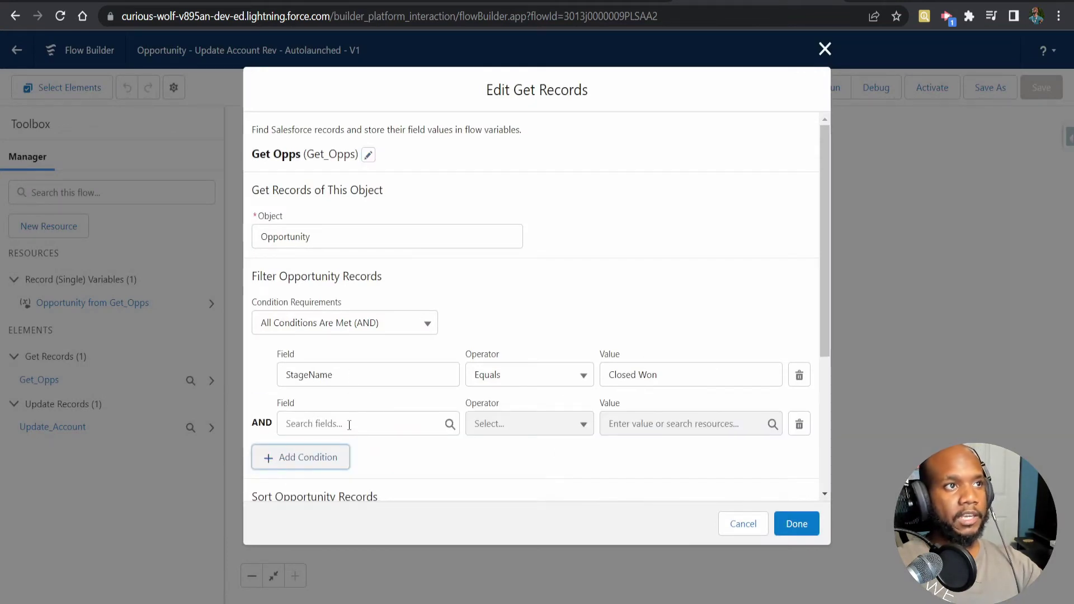
click(471, 475)
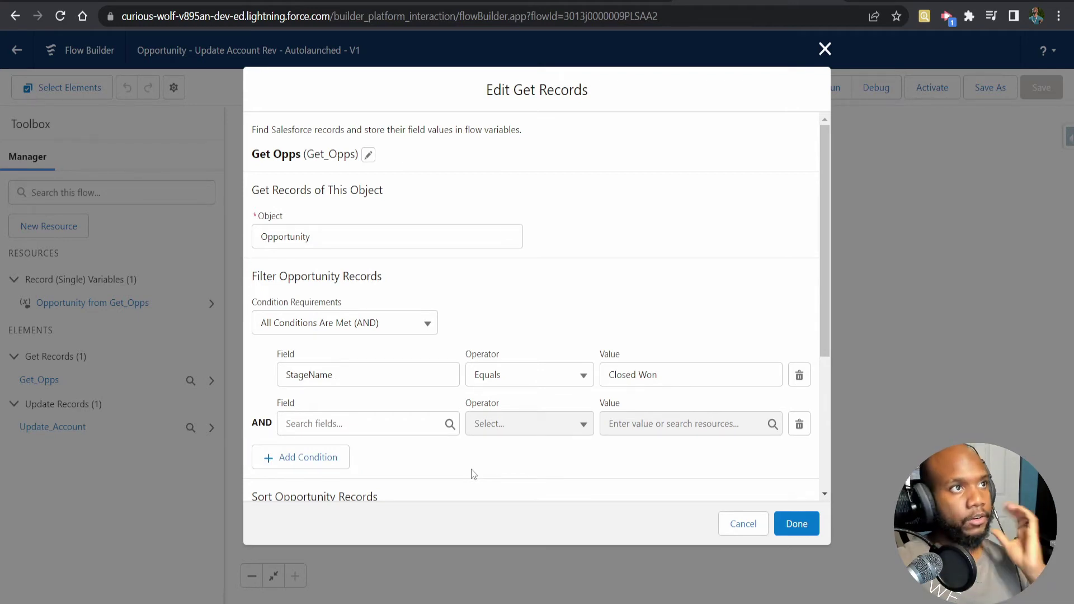
scroll(484, 454, down, 3)
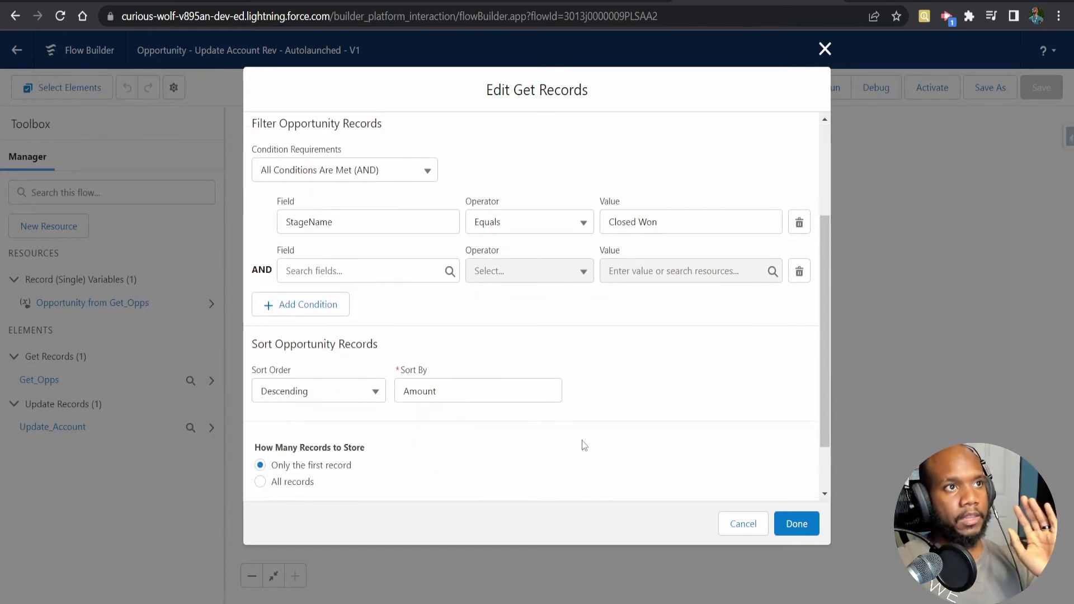
scroll(492, 459, up, 2)
scroll(448, 467, down, 1)
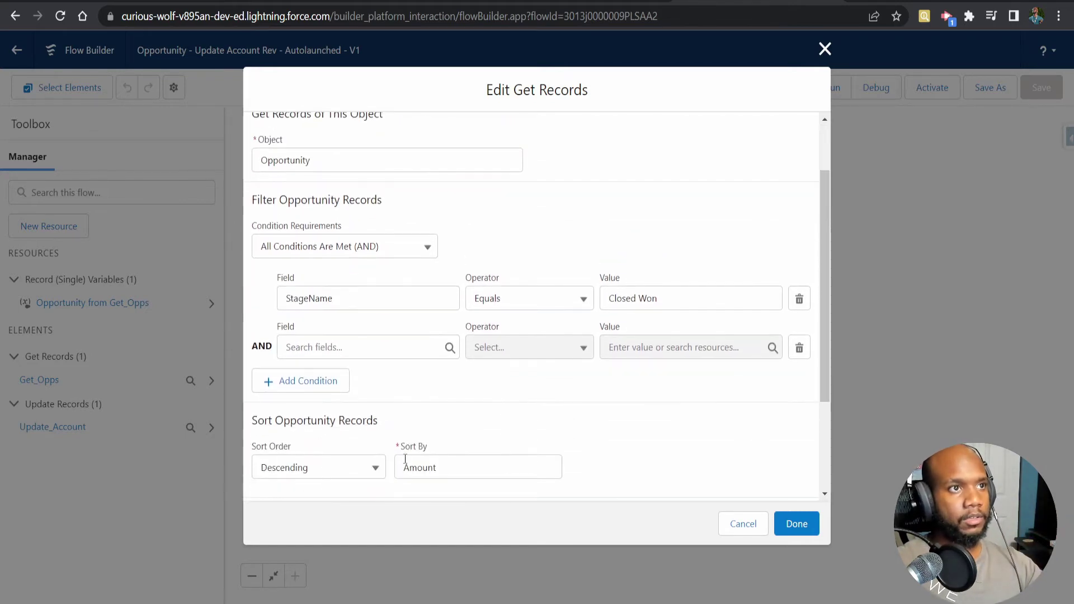
scroll(434, 447, up, 2)
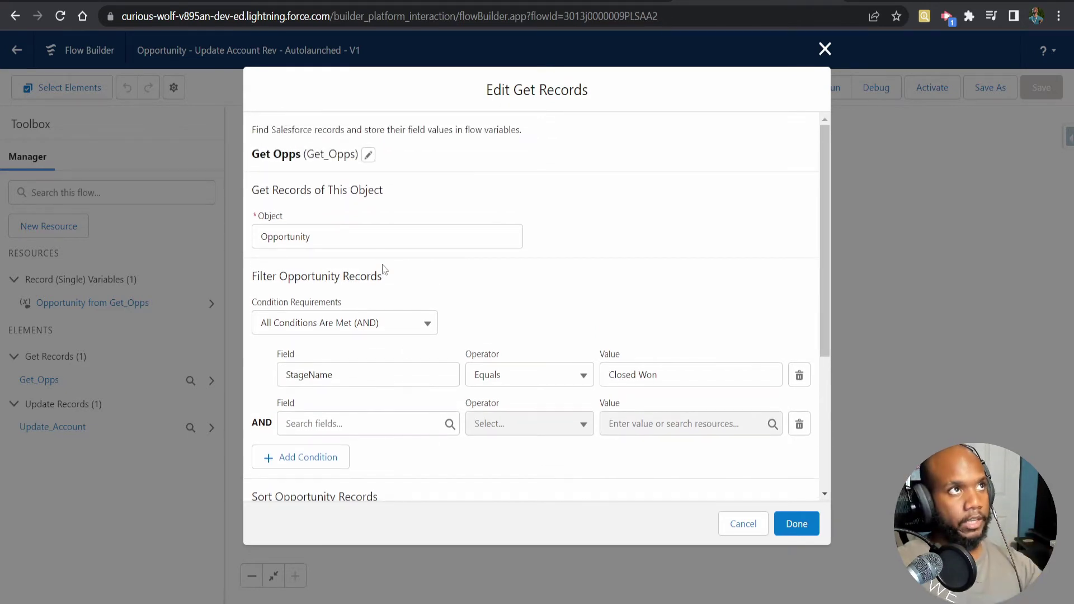
- Set the new condition to AccountId Equals and browse the value's resource list
click(360, 424)
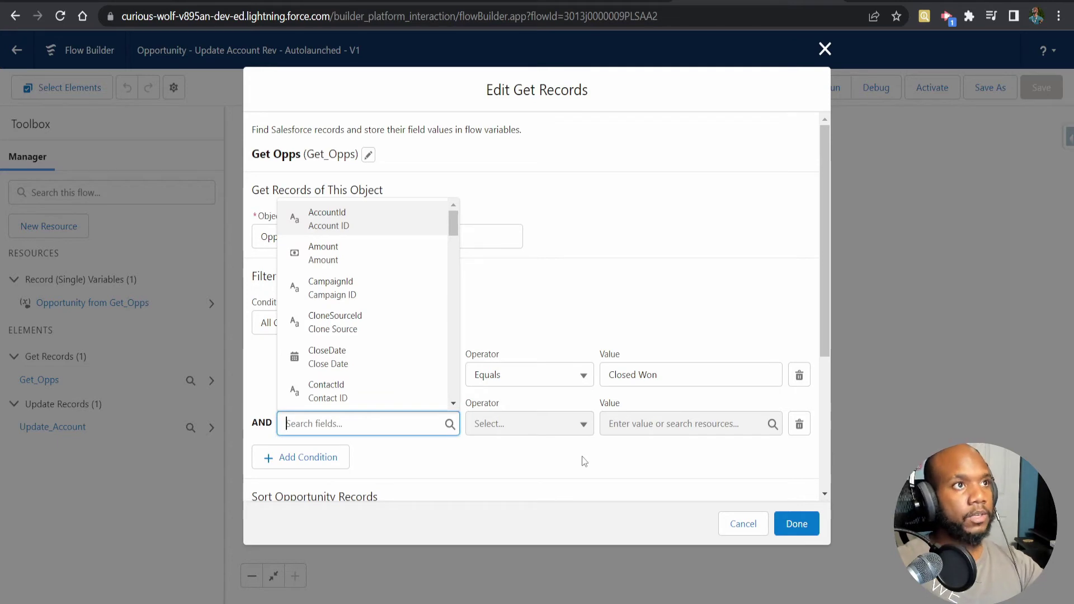
text(account)
key(Return)
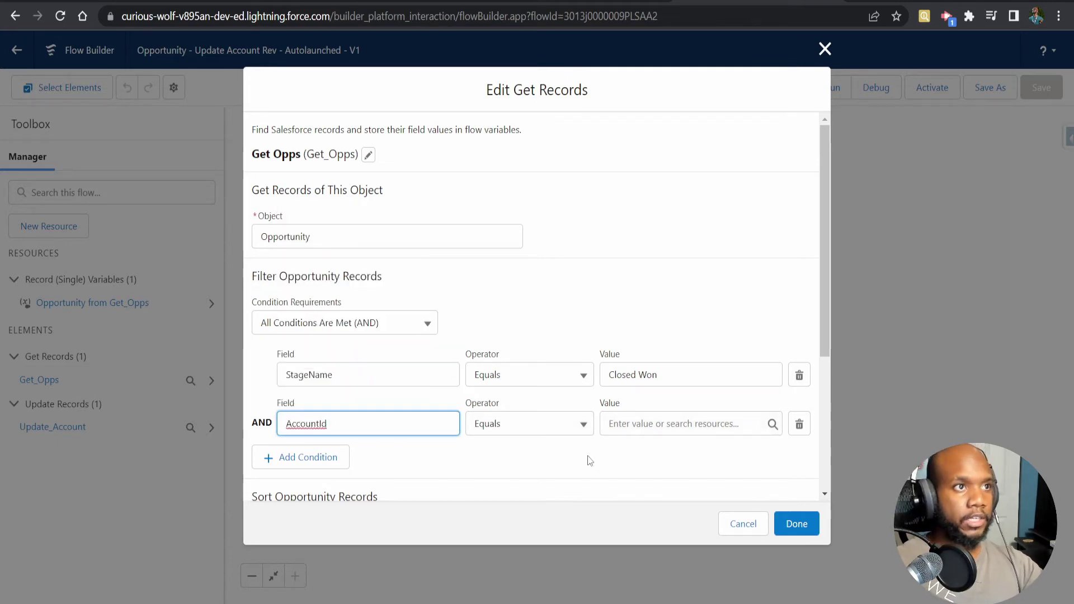
click(649, 425)
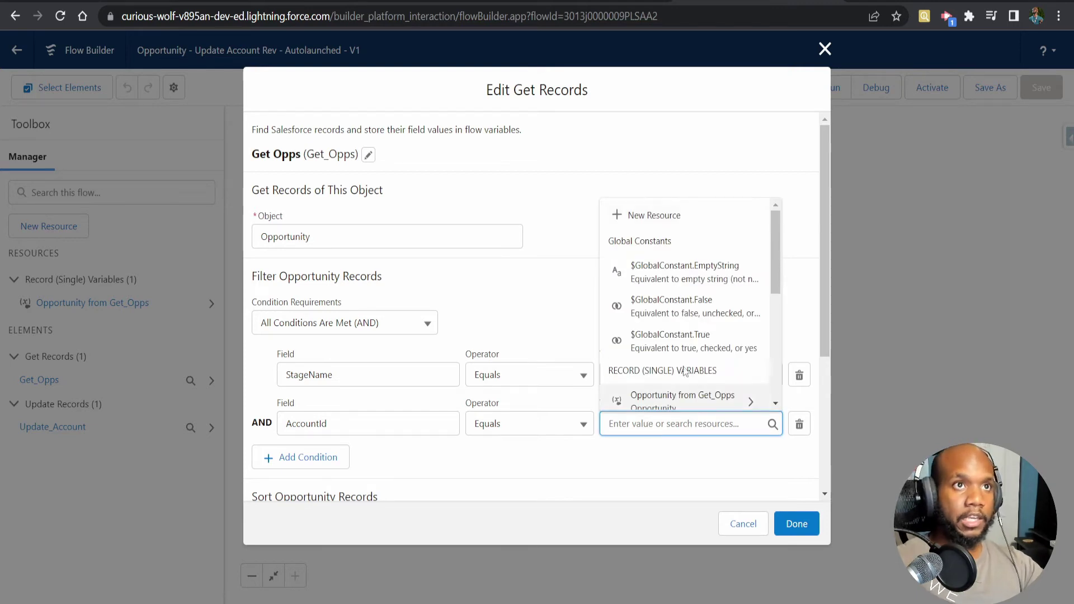
scroll(677, 381, down, 5)
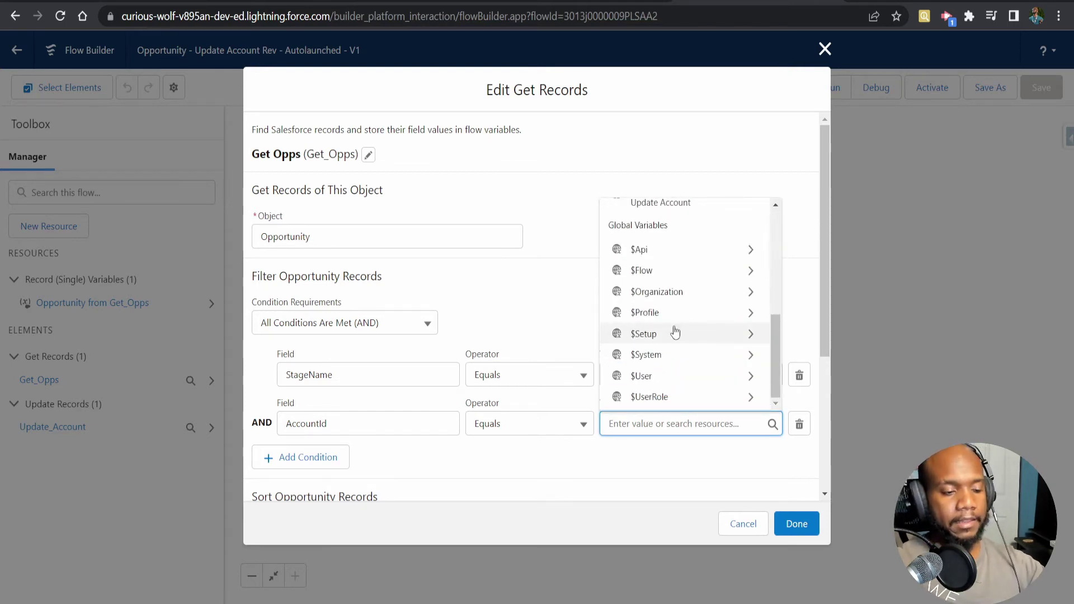
scroll(677, 359, up, 5)
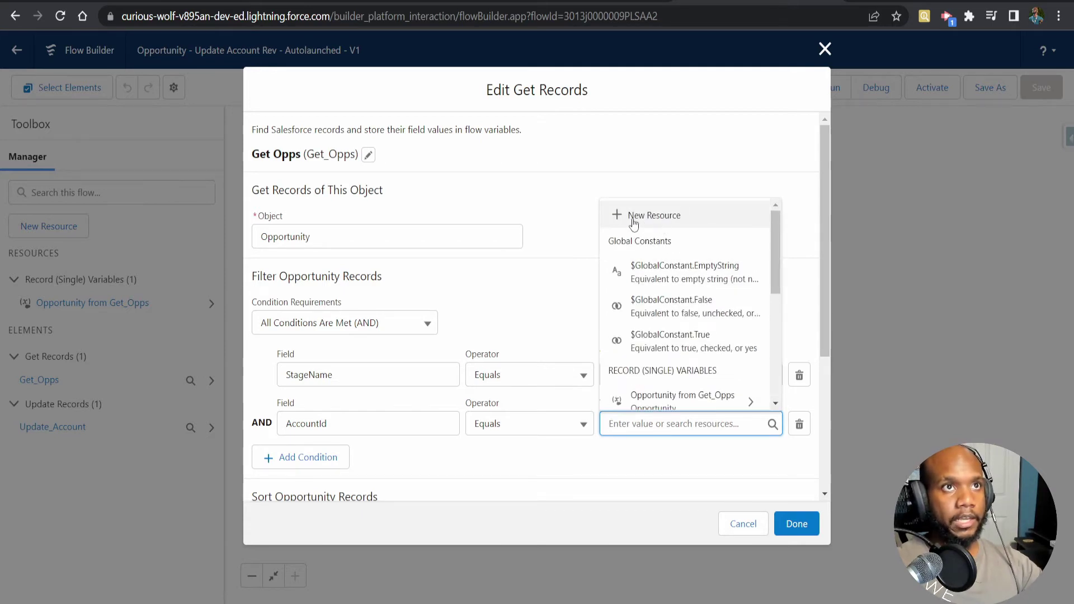
scroll(659, 298, down, 1)
scroll(659, 297, down, 5)
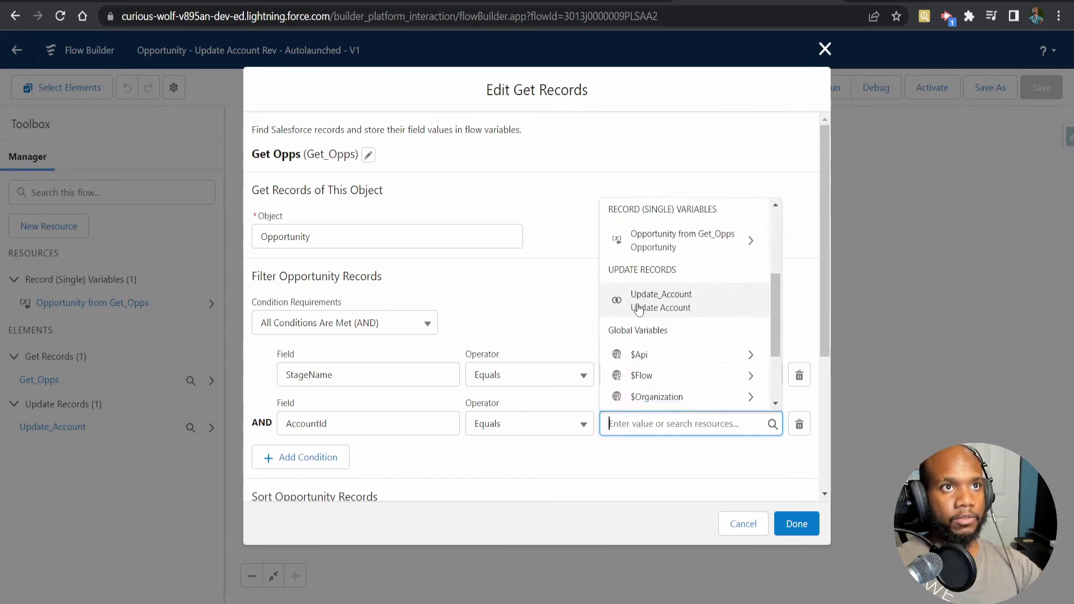
scroll(679, 336, up, 6)
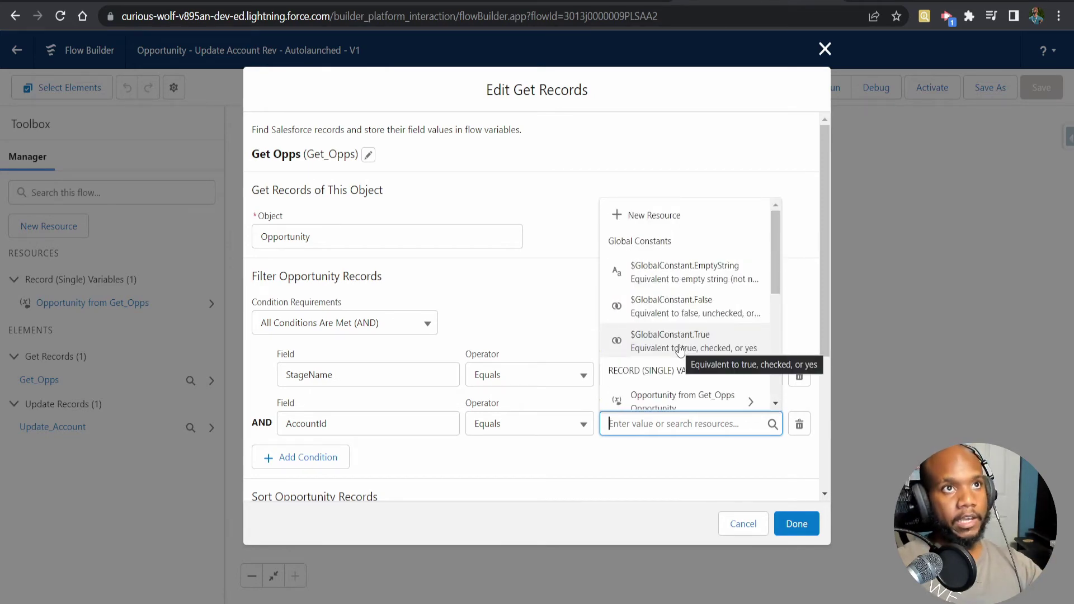
- Create Text input variable varAccountId and save it as the Get Opps AccountId filter value
click(648, 214)
click(312, 257)
click(303, 295)
click(318, 287)
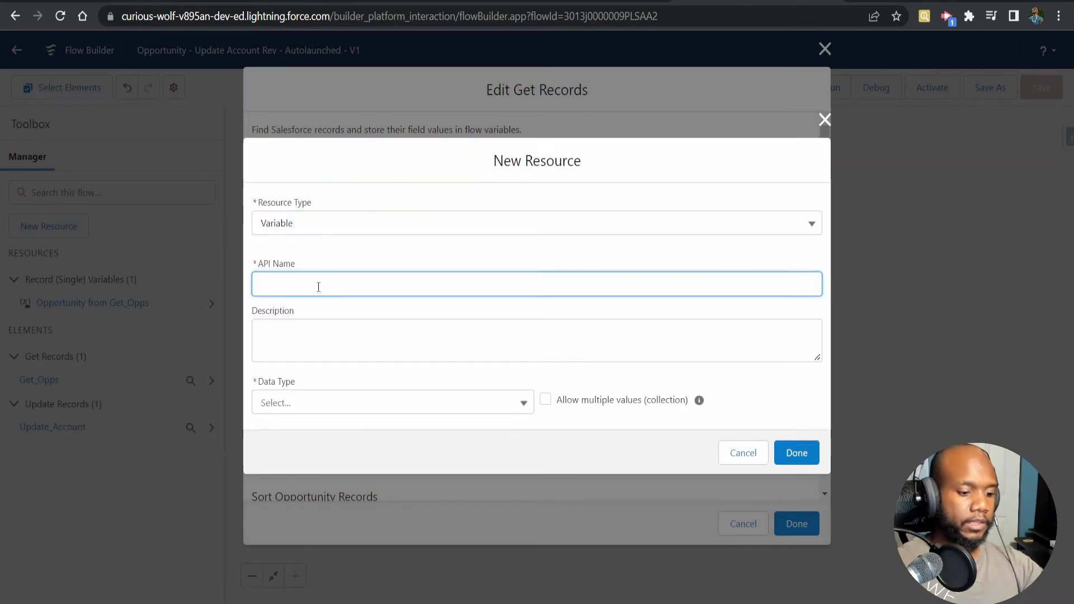
text(varAccountId)
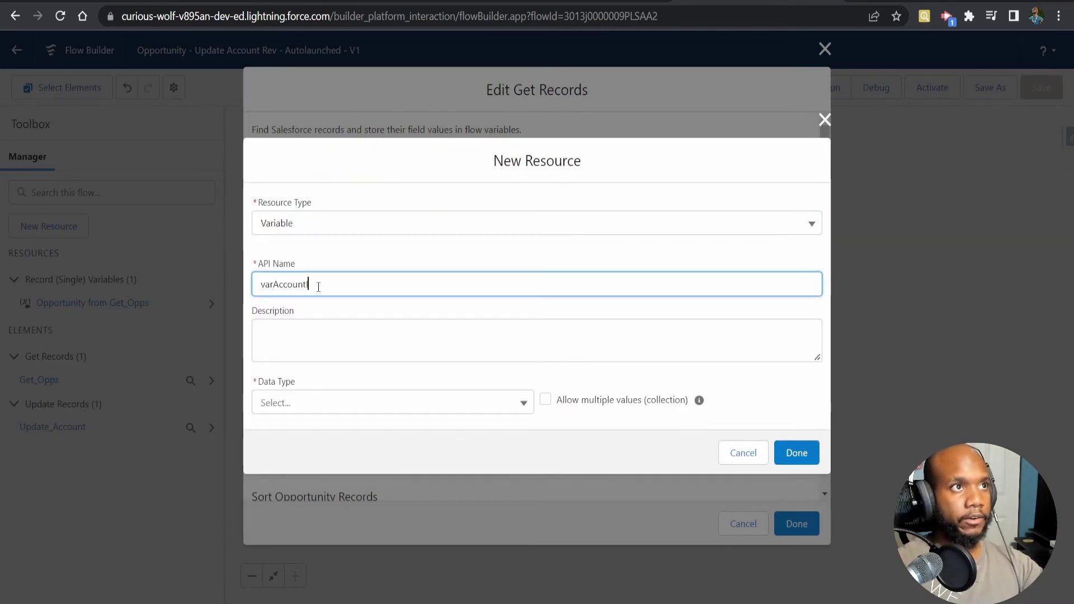
click(321, 403)
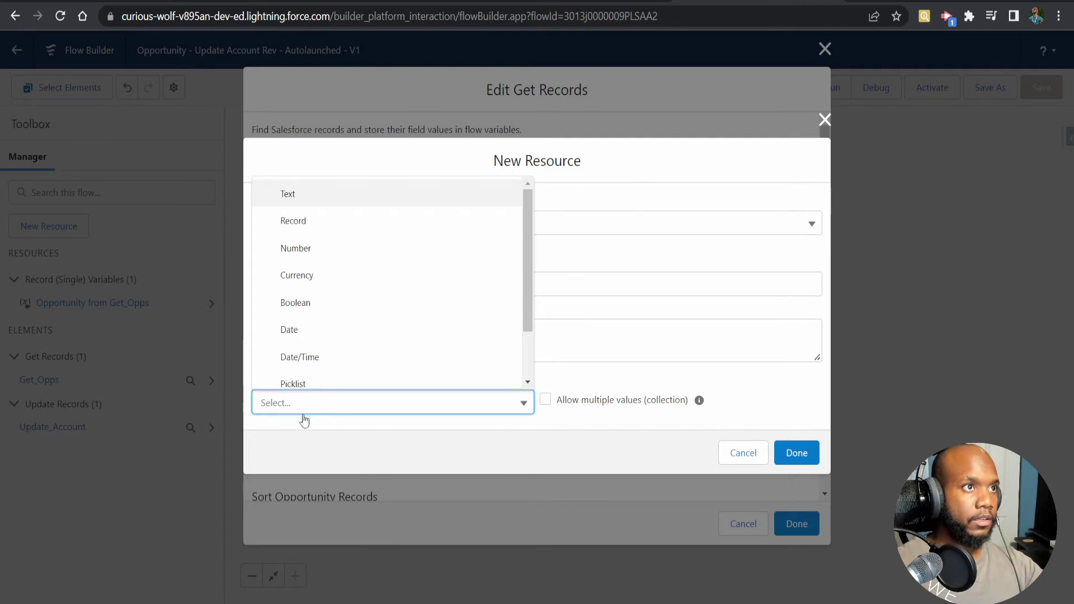
click(290, 193)
click(305, 443)
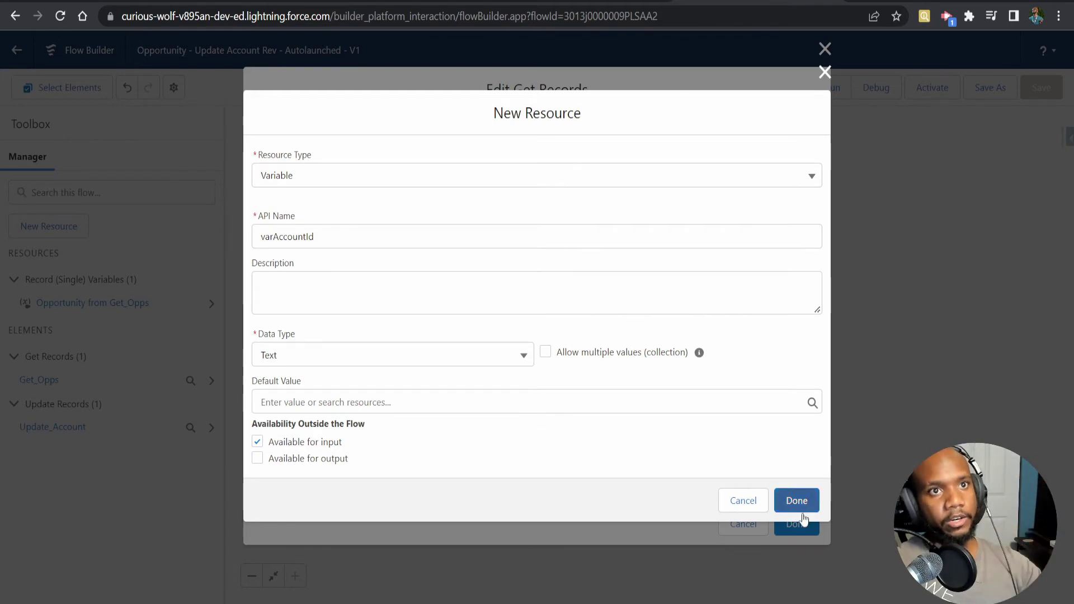
click(794, 500)
click(797, 524)
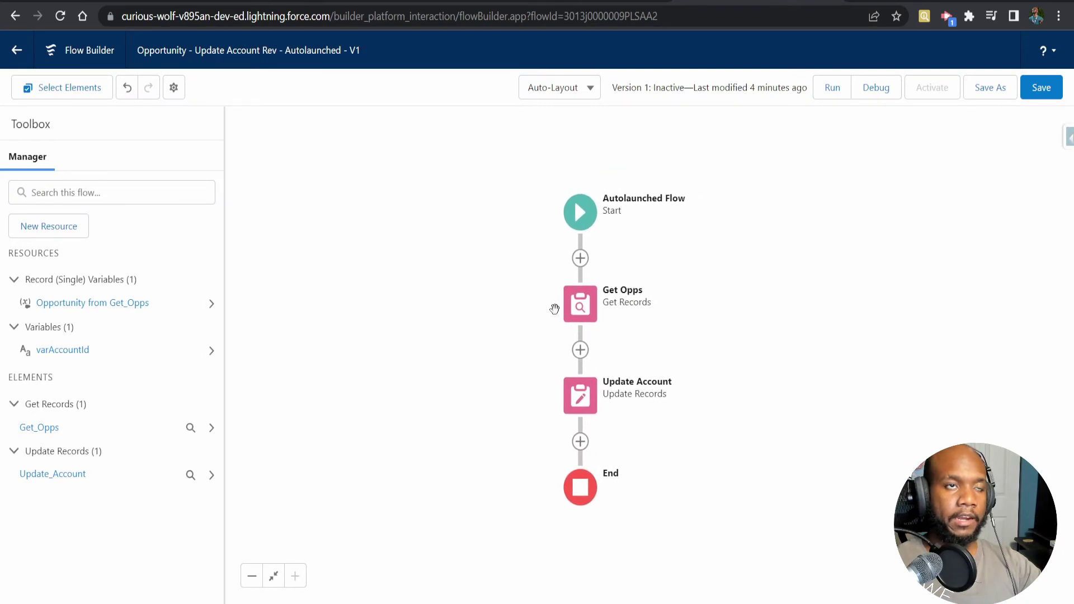
- Inspect the Update Account settings and close them unchanged
click(583, 394)
click(563, 561)
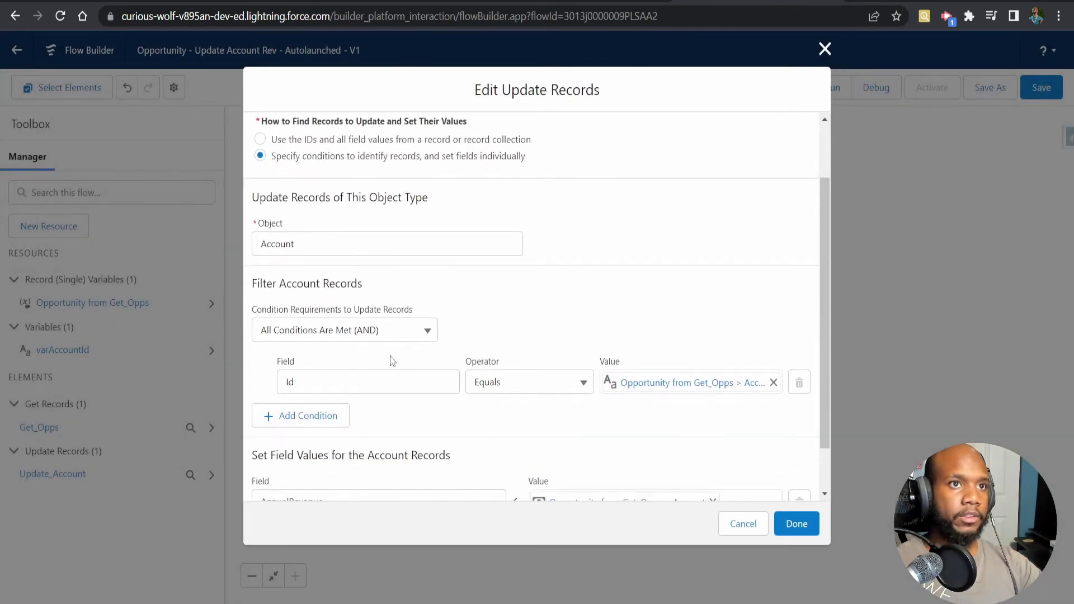
scroll(392, 361, down, 1)
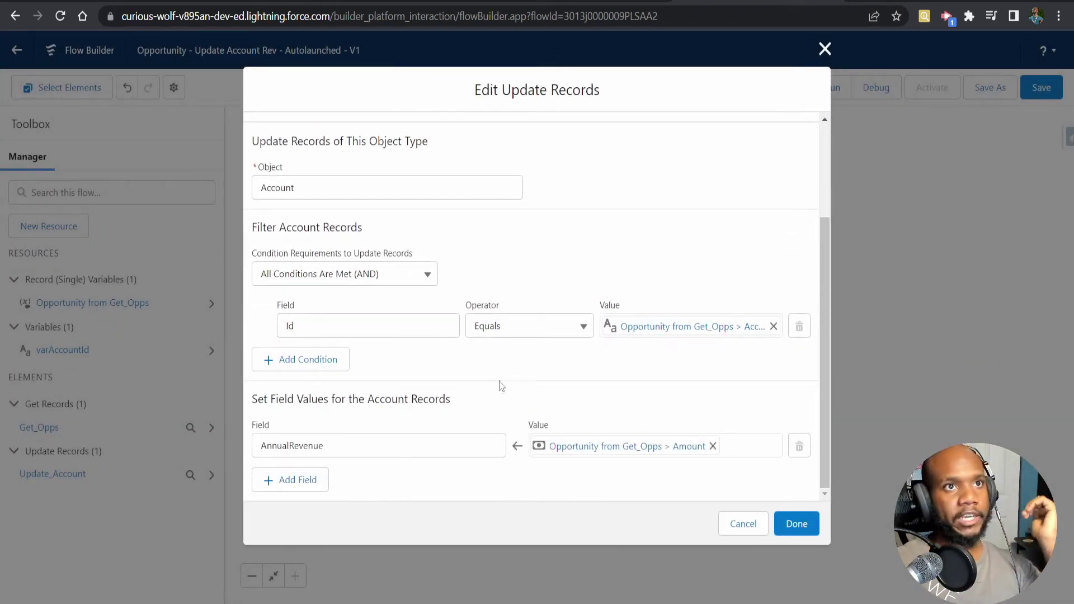
click(795, 524)
- Review the Get Opps filter settings and close them
double_click(580, 304)
scroll(430, 446, down, 1)
scroll(651, 343, up, 2)
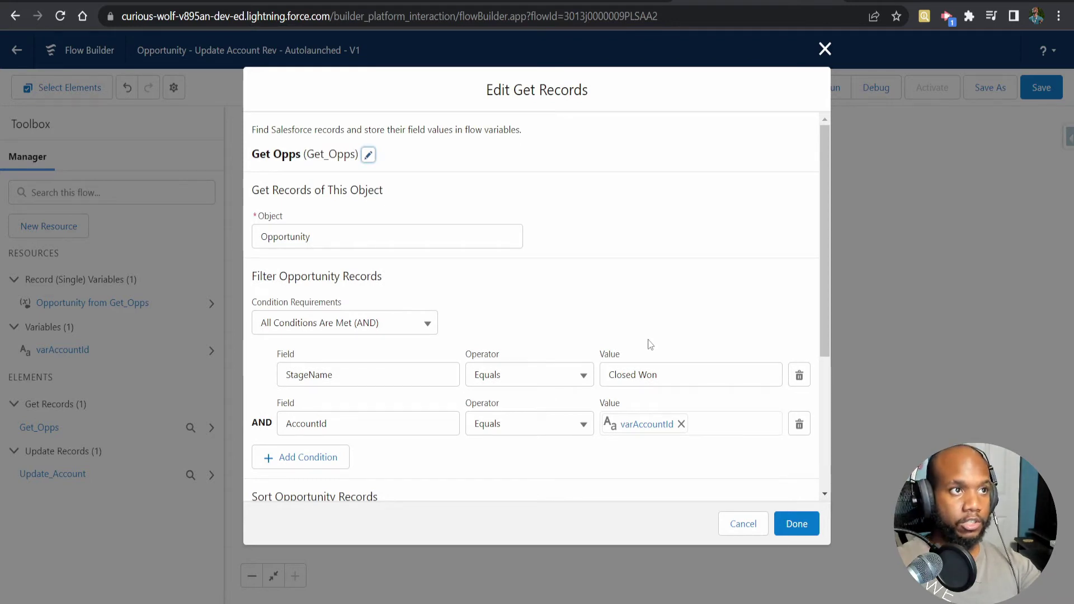
scroll(652, 353, down, 4)
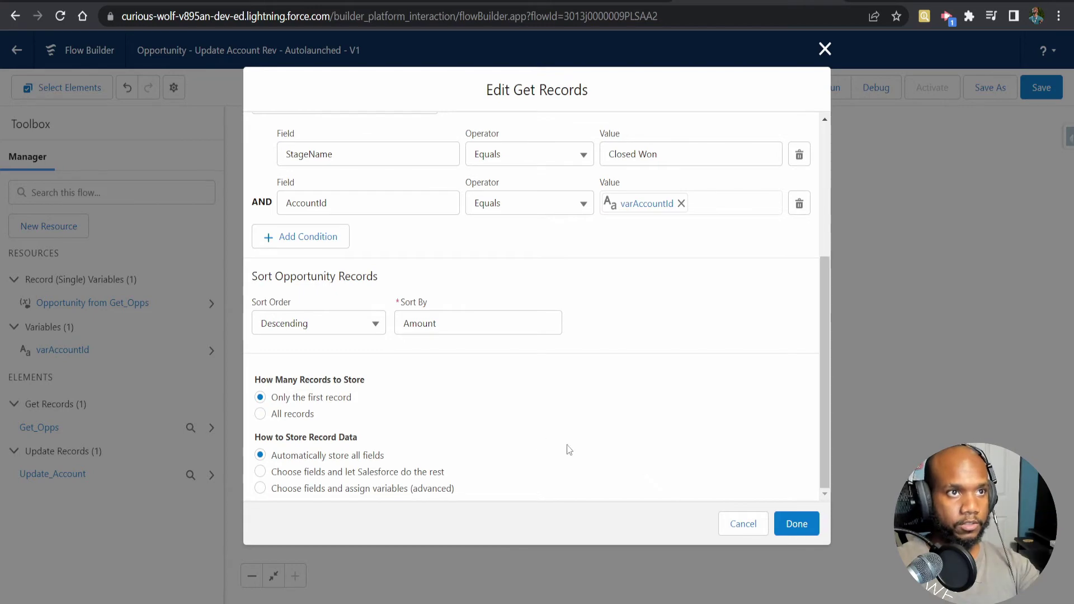
click(797, 523)
- Reopen Update Account and scroll to its AnnualRevenue field assignment
double_click(572, 397)
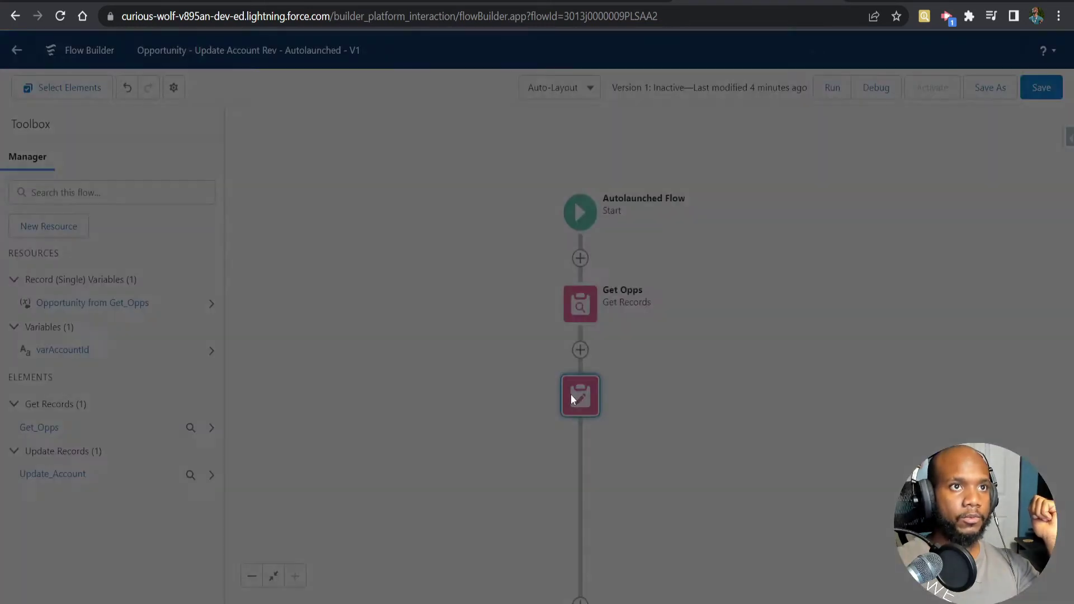
scroll(552, 408, down, 2)
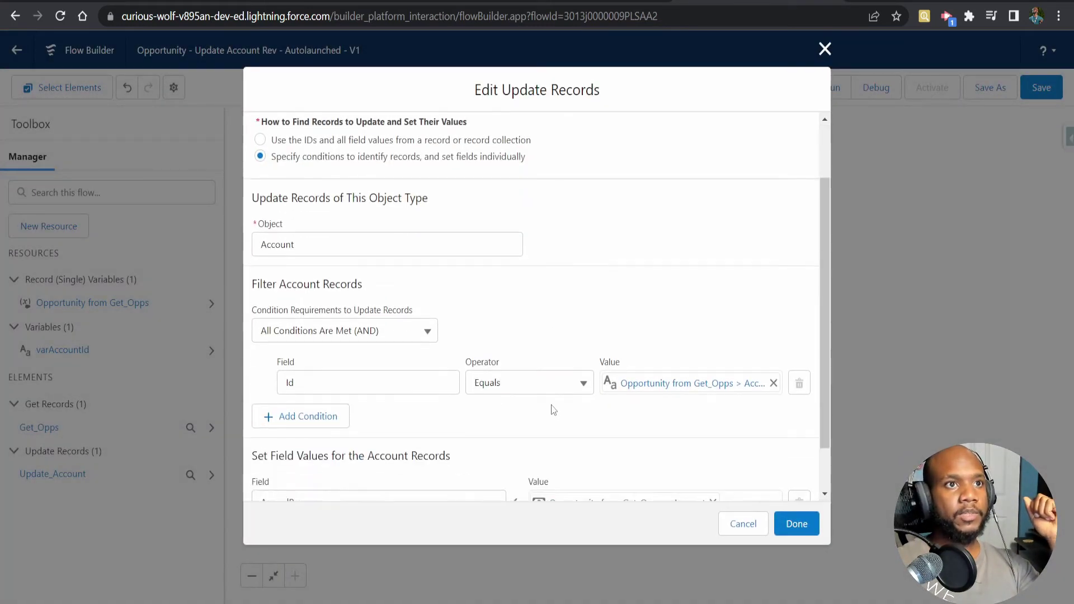
scroll(489, 349, down, 1)
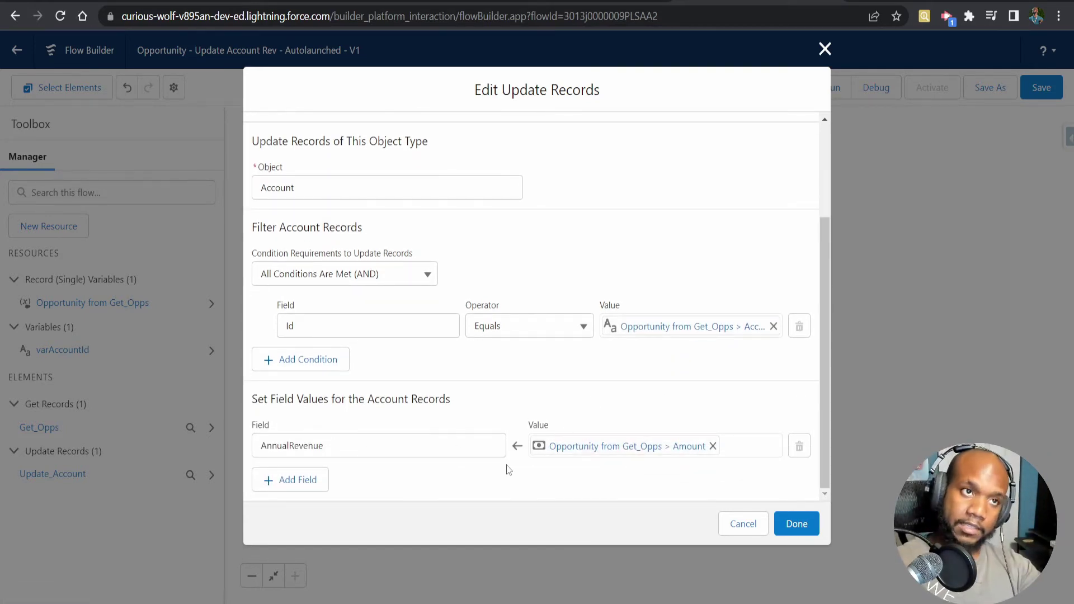
- Remove the Amount value and replace field AnnualRevenue with Largest_Won_Opportunity__c
click(713, 447)
click(455, 455)
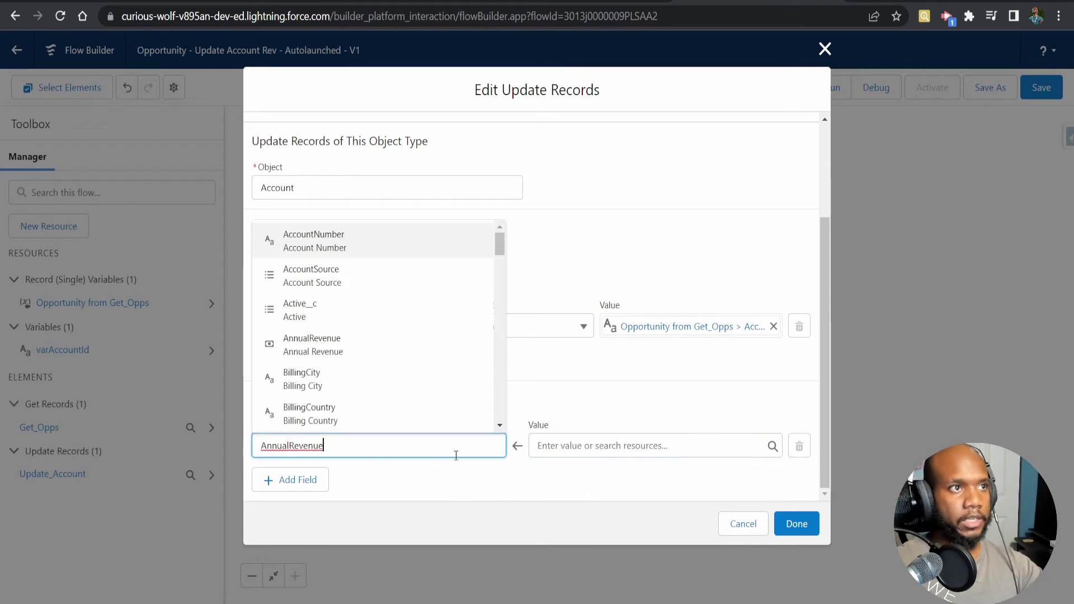
key(ctrl+a)
key(BackSpace)
text(largest)
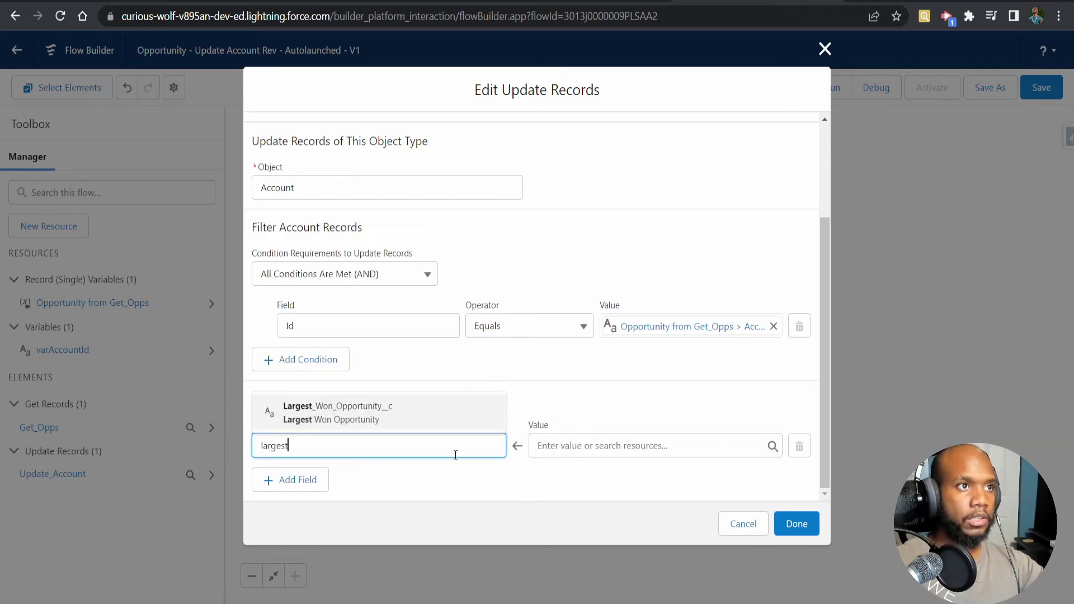
click(329, 410)
- Set the assignment's value to Opportunity from Get_Opps > Opportunity ID
click(620, 450)
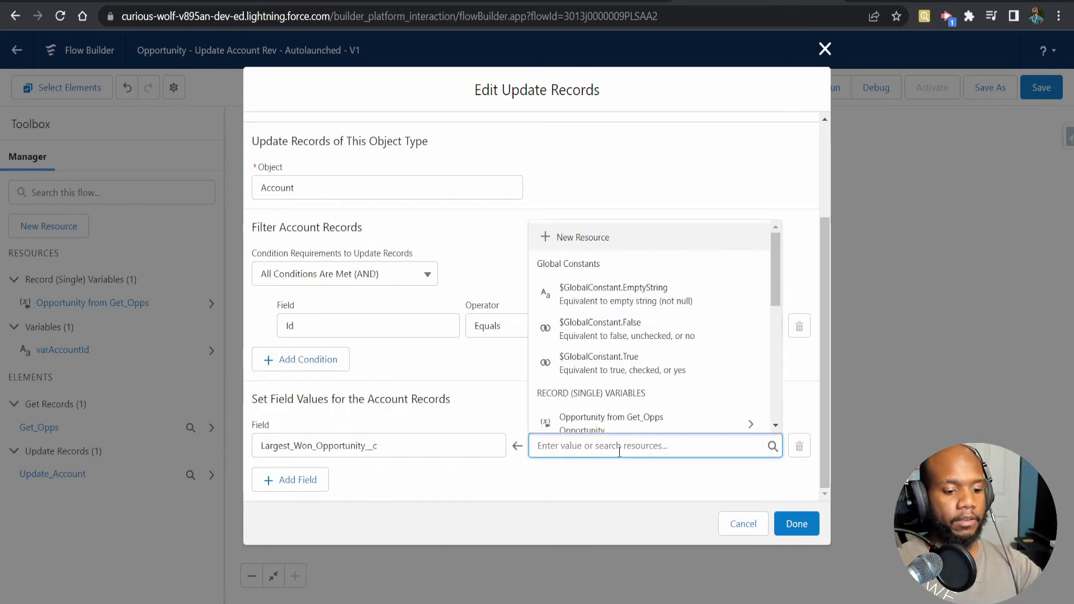
text(id)
key(BackSpace)
key(BackSpace)
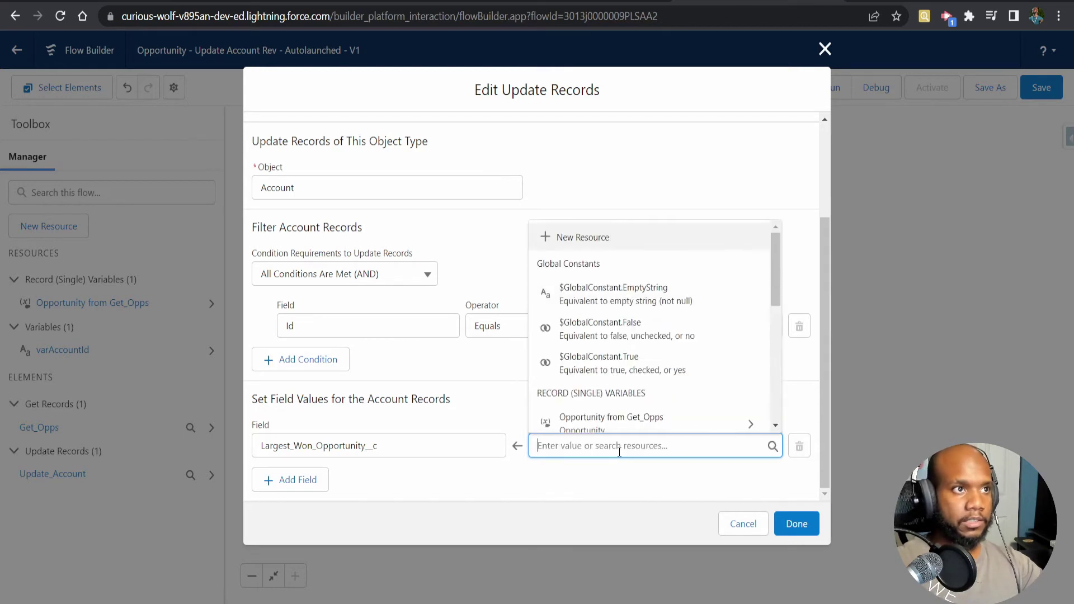
text(Opp)
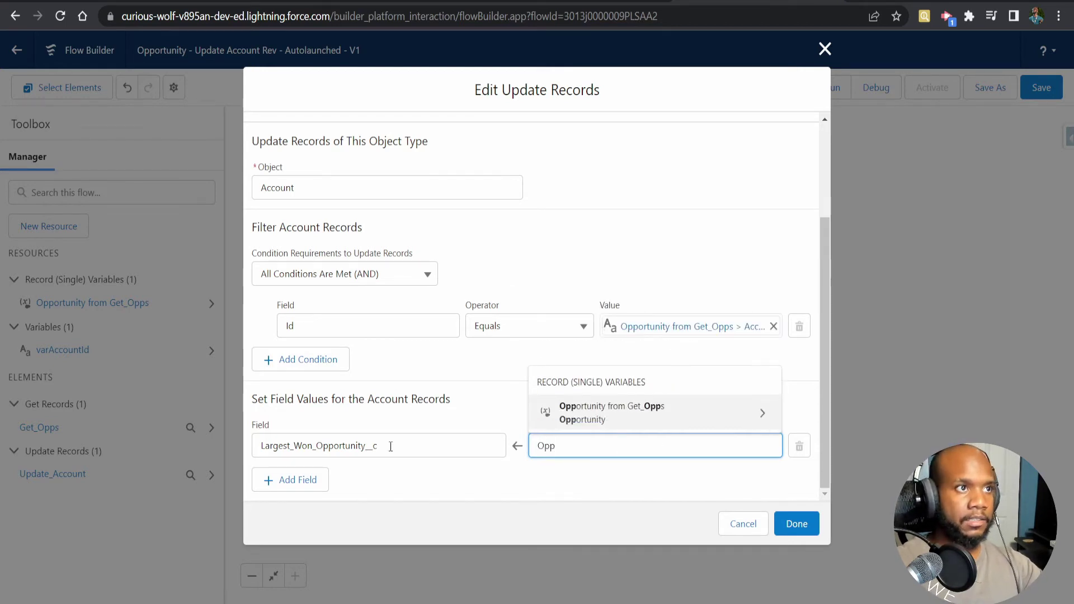
click(598, 417)
text(Id)
click(579, 476)
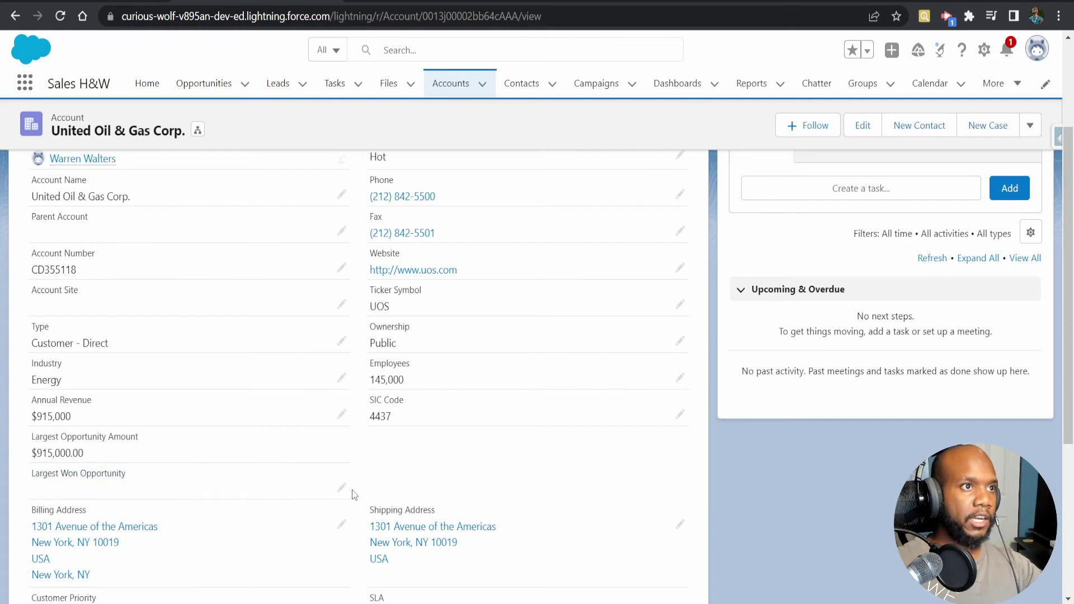
- Inspect the account's Largest Won Opportunity lookup in edit mode without choosing a value
click(341, 488)
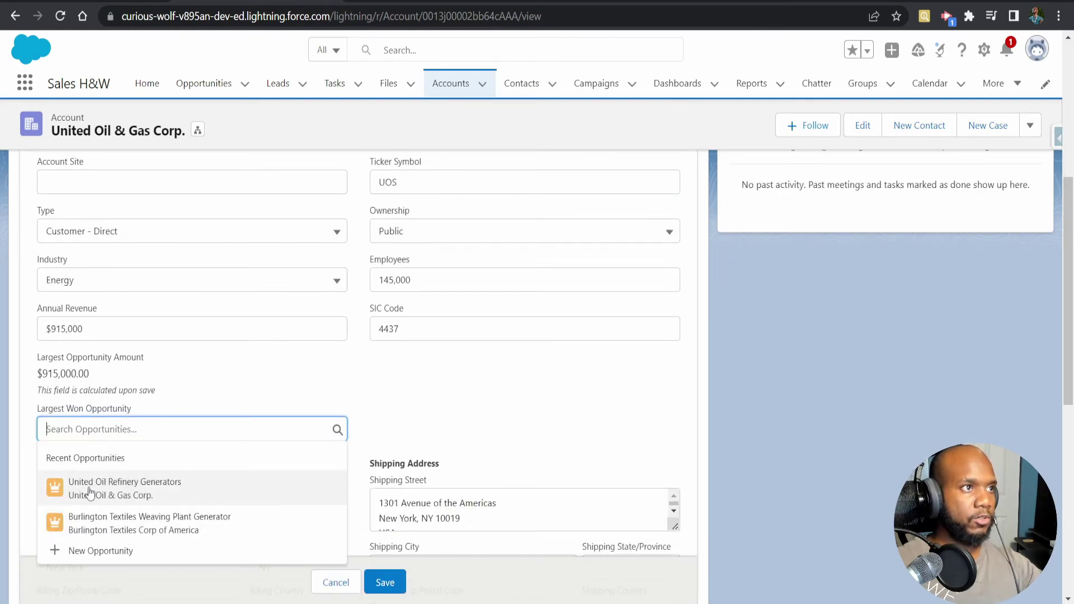
click(419, 426)
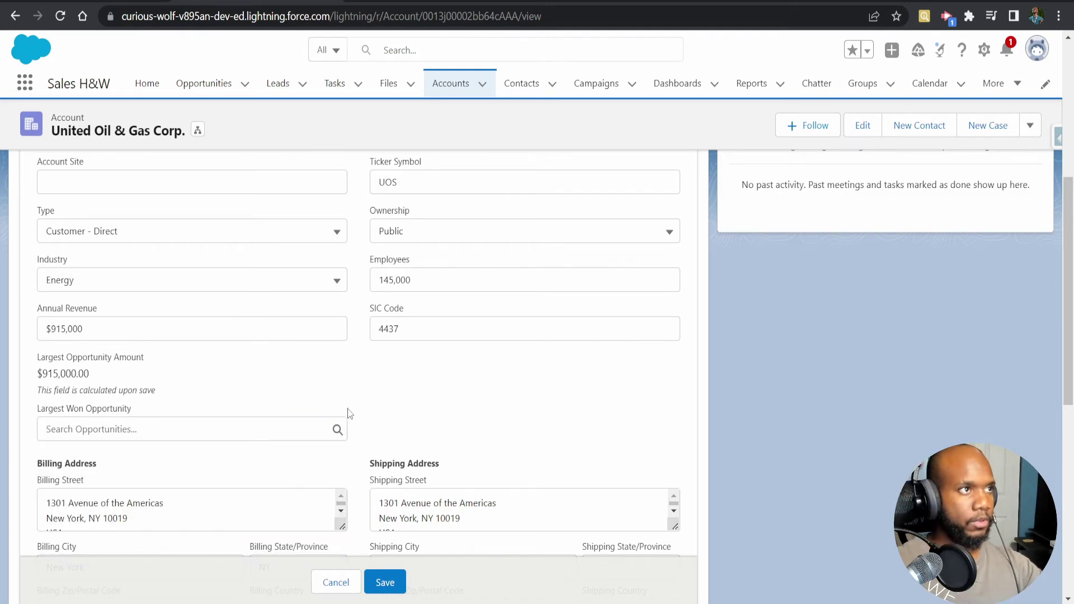
scroll(346, 414, up, 1)
drag(93, 451, 36, 451)
click(158, 454)
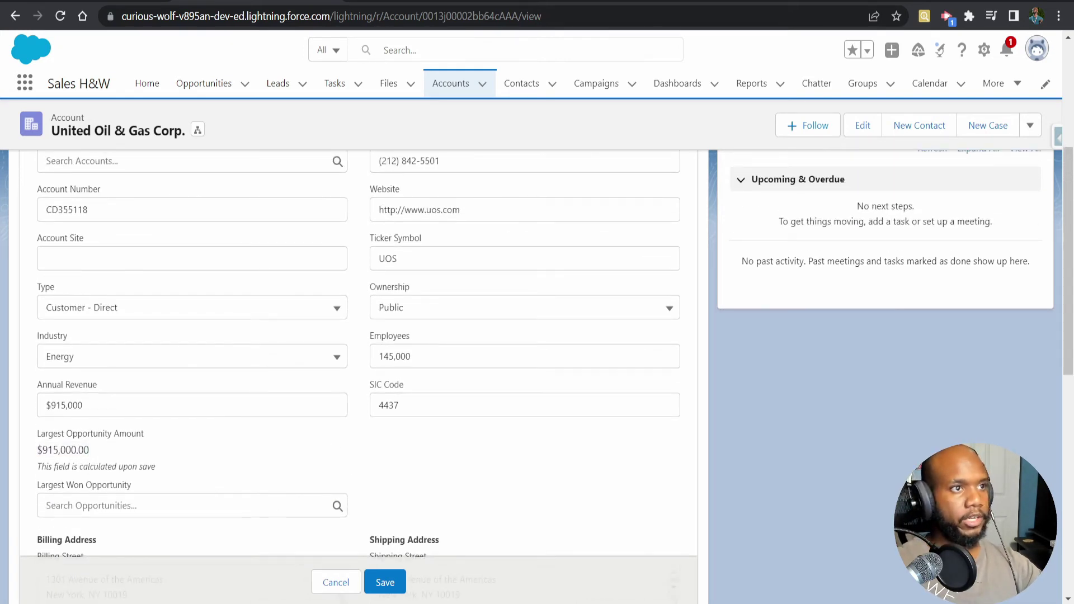
- Cancel the account edit and confirm the Update Account changes in Flow Builder
click(335, 583)
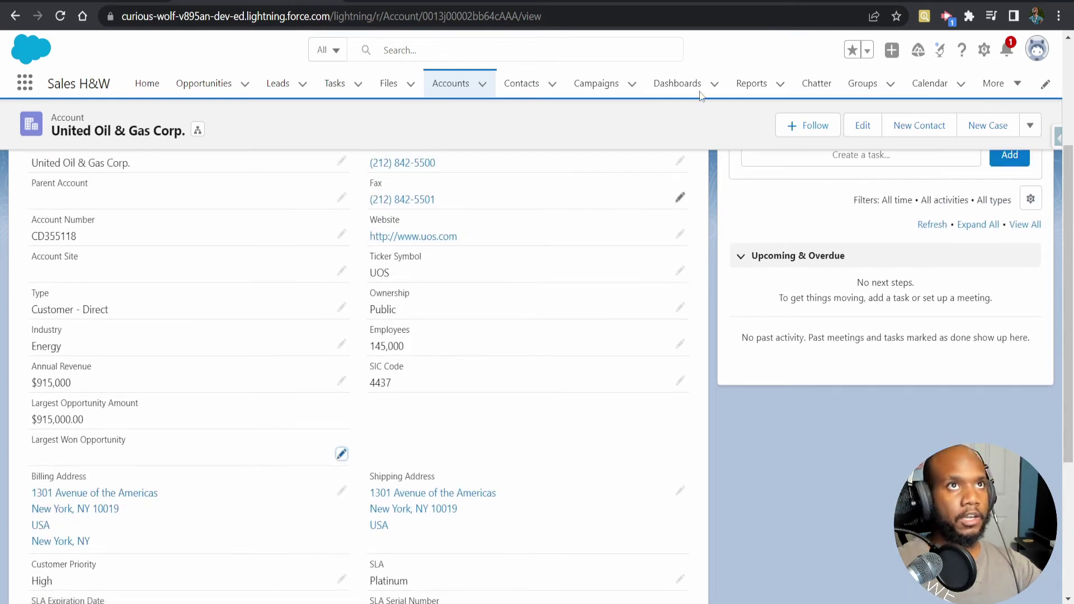
click(370, 1)
click(804, 532)
- Save the flow and open its Debug dialog
click(1035, 91)
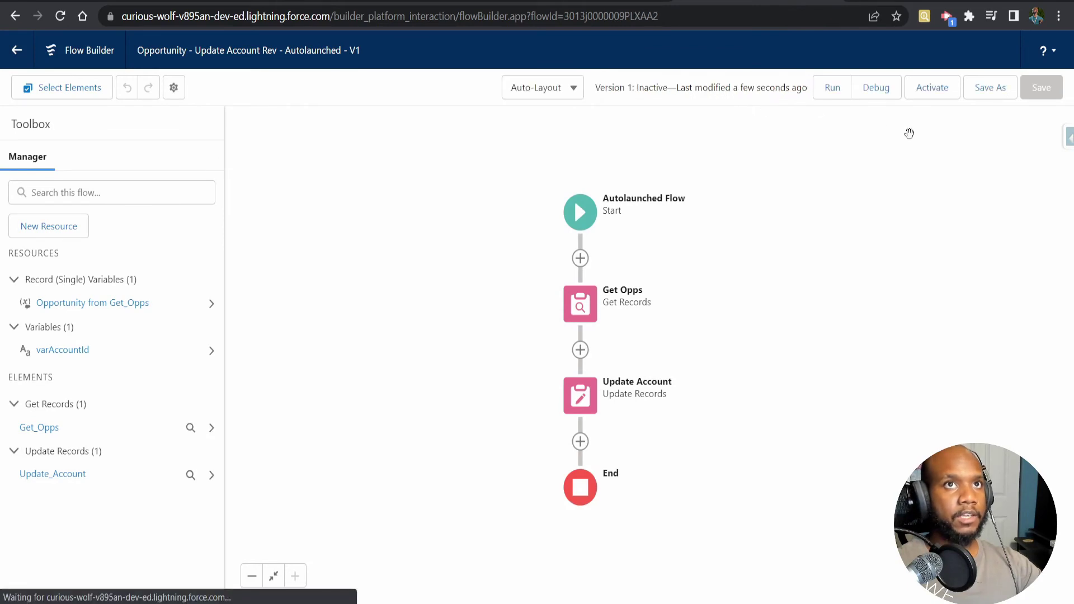
click(263, 1)
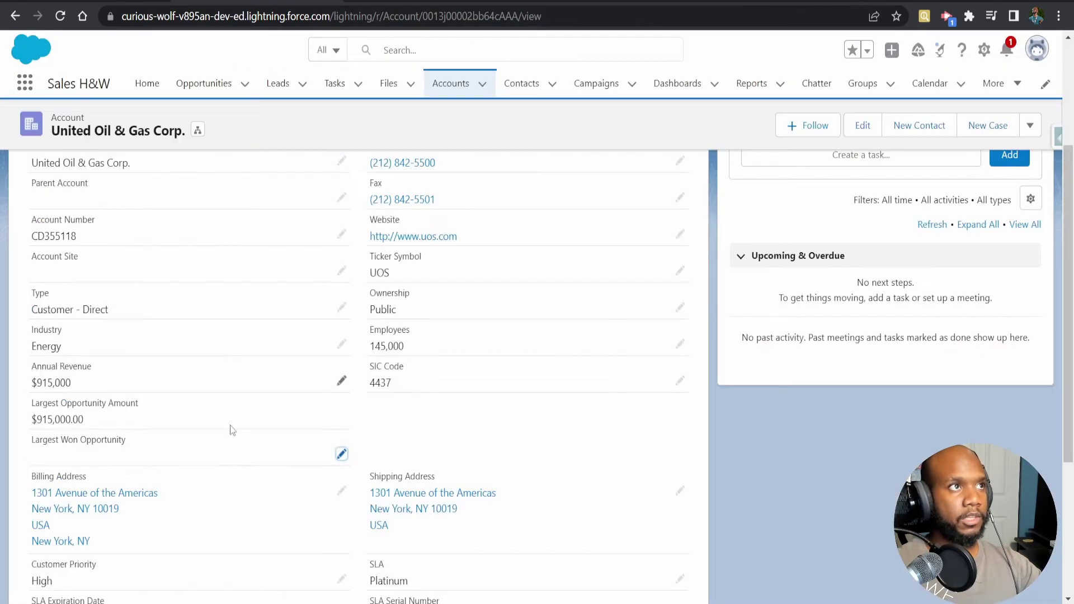
key(ctrl+Tab)
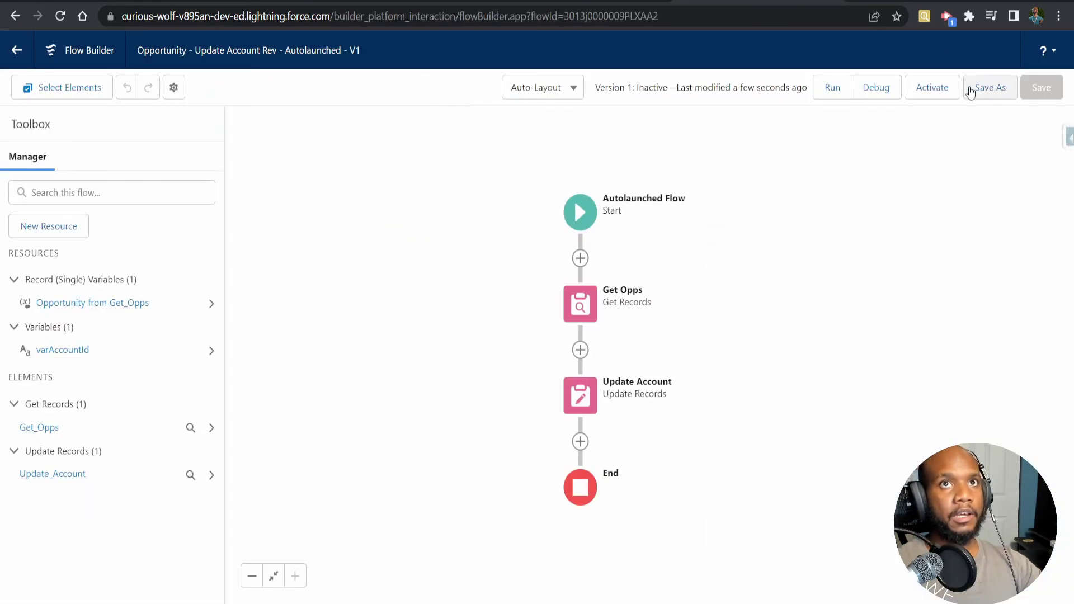
click(876, 88)
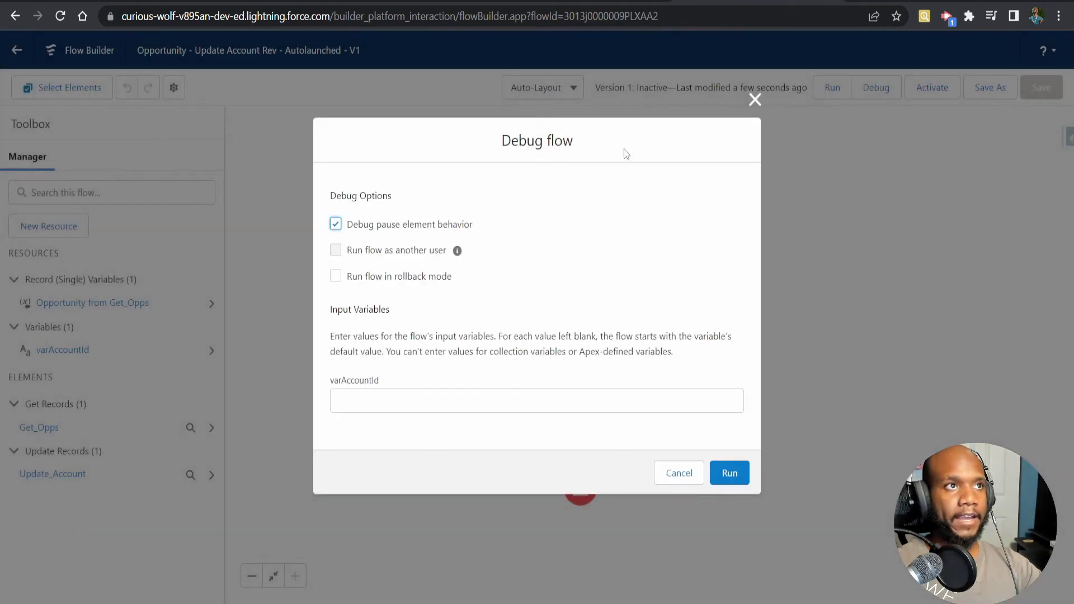
click(338, 401)
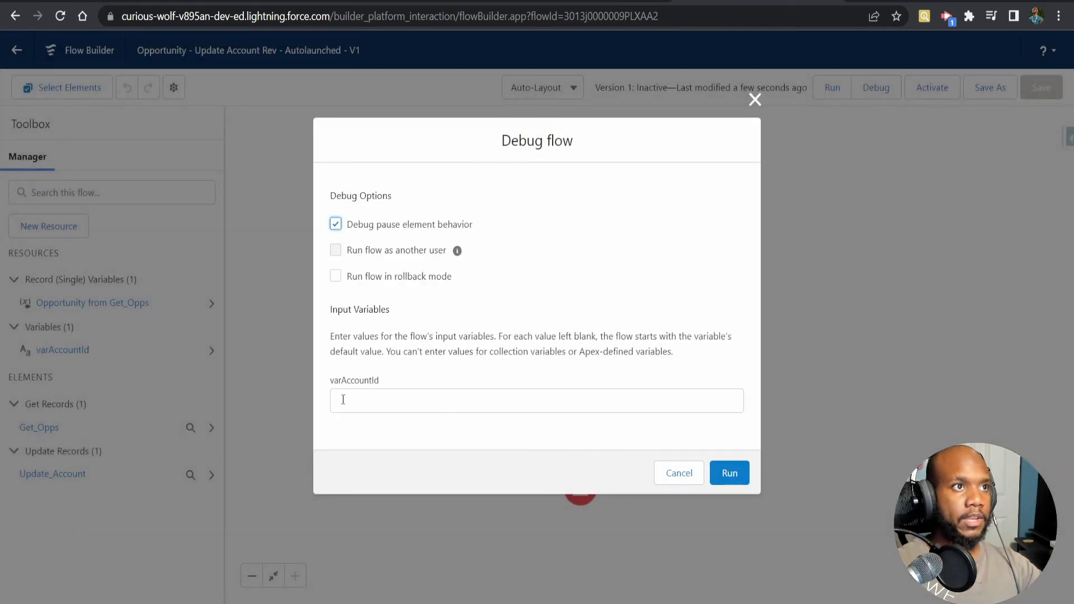
- Paste the United Oil & Gas Corp. account ID into varAccountId and run the debug
drag(395, 388, 332, 380)
click(409, 403)
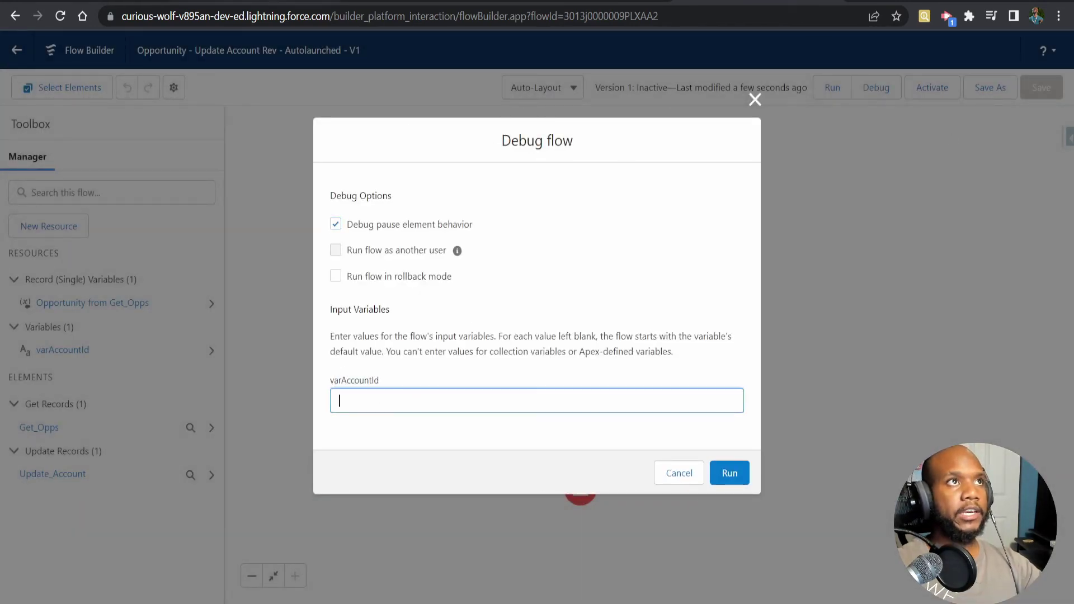
click(252, 1)
double_click(501, 16)
key(ctrl+c)
key(ctrl+Tab)
key(ctrl+v)
click(730, 473)
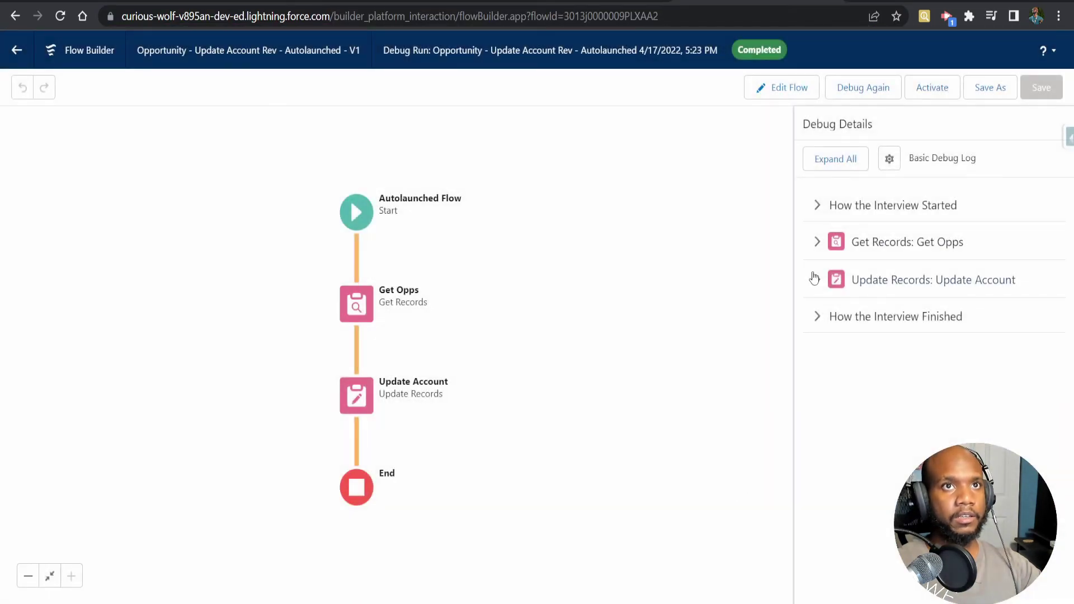
- Expand the Get Opps and Update Account results: records found, Largest Won Opportunity set
click(818, 244)
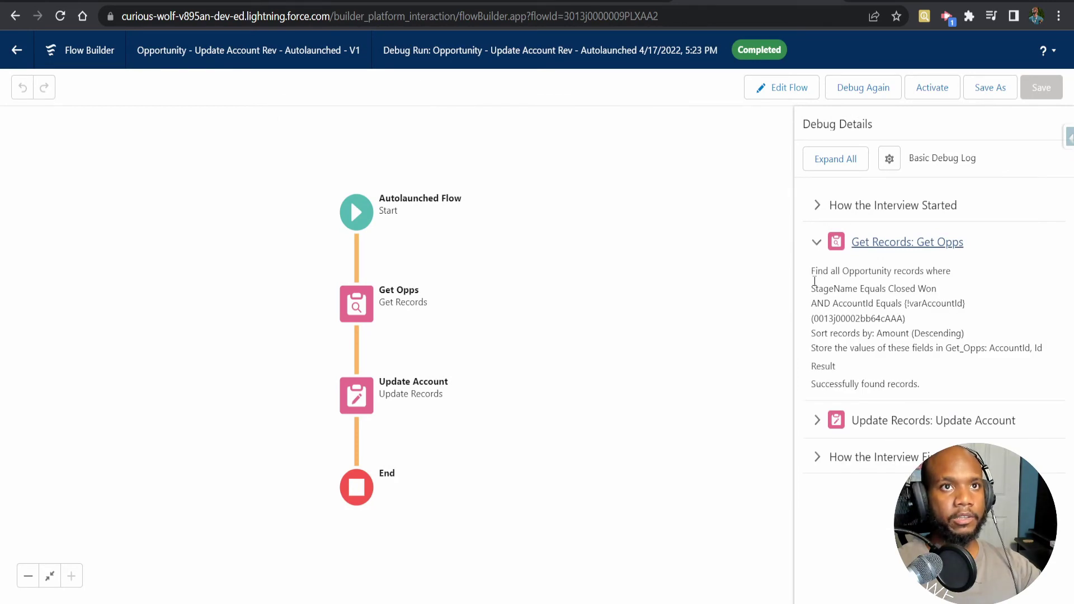
drag(818, 377, 933, 400)
click(814, 426)
scroll(862, 431, down, 1)
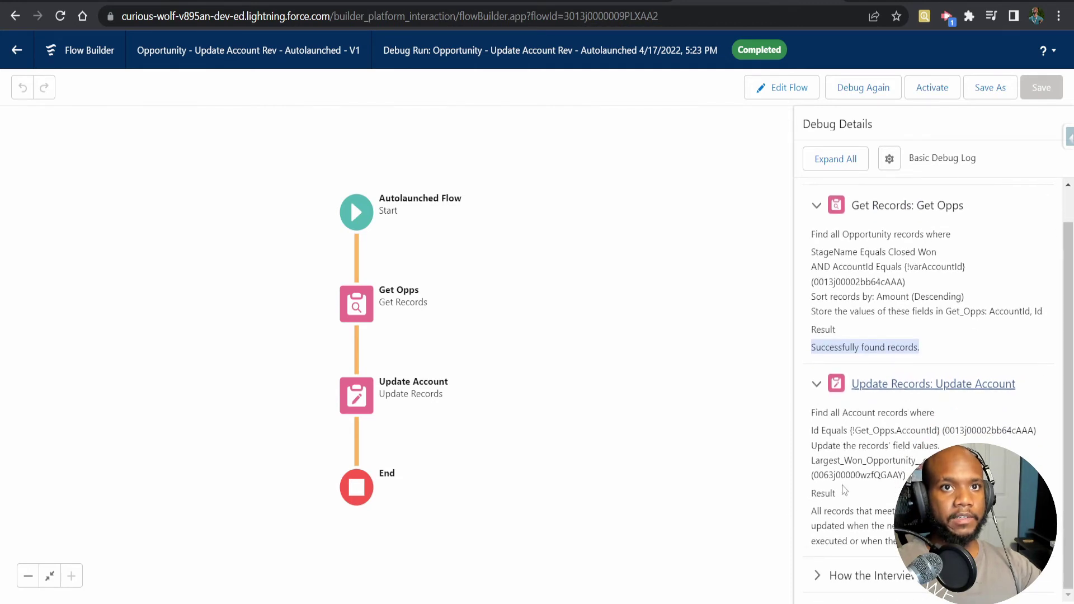
drag(827, 478, 898, 462)
click(843, 466)
- Reload the United Oil & Gas Corp. account page and check its Largest Won Opportunity field
key(ctrl+Tab)
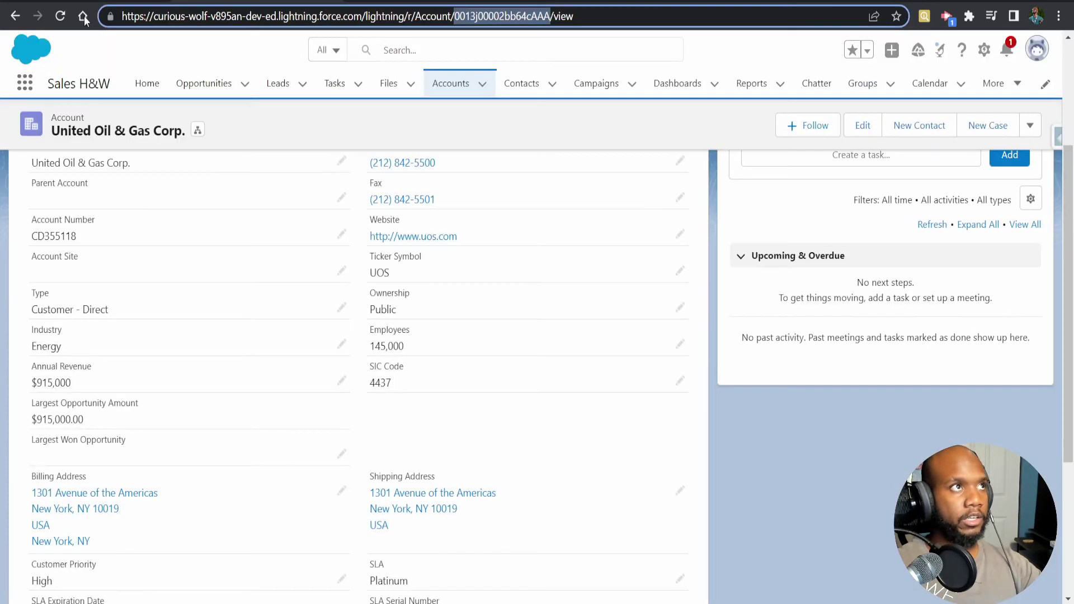
click(60, 16)
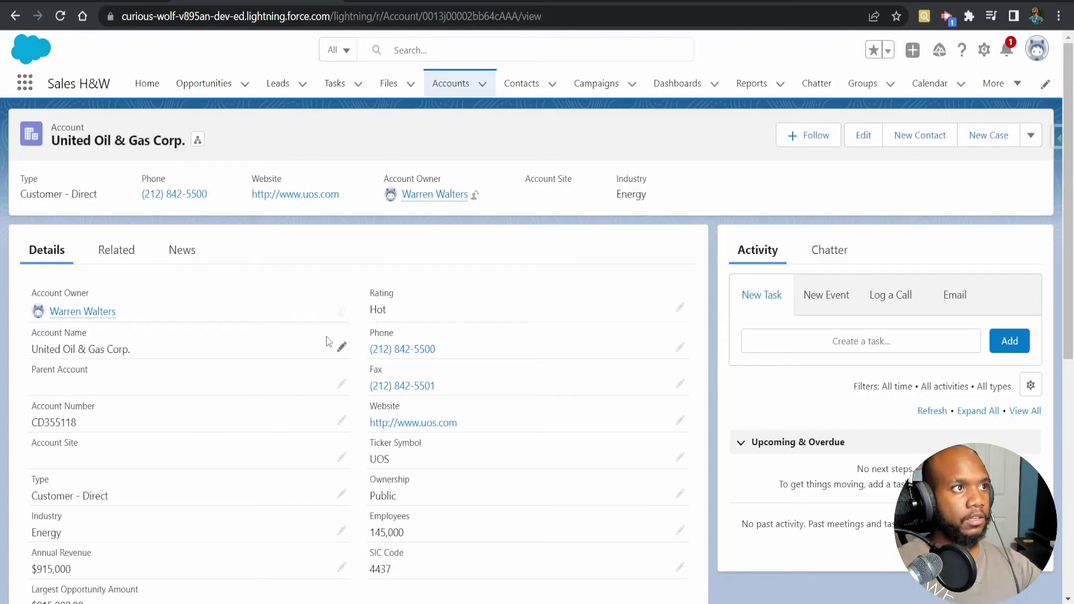
scroll(201, 461, down, 5)
mouse_move(87, 497)
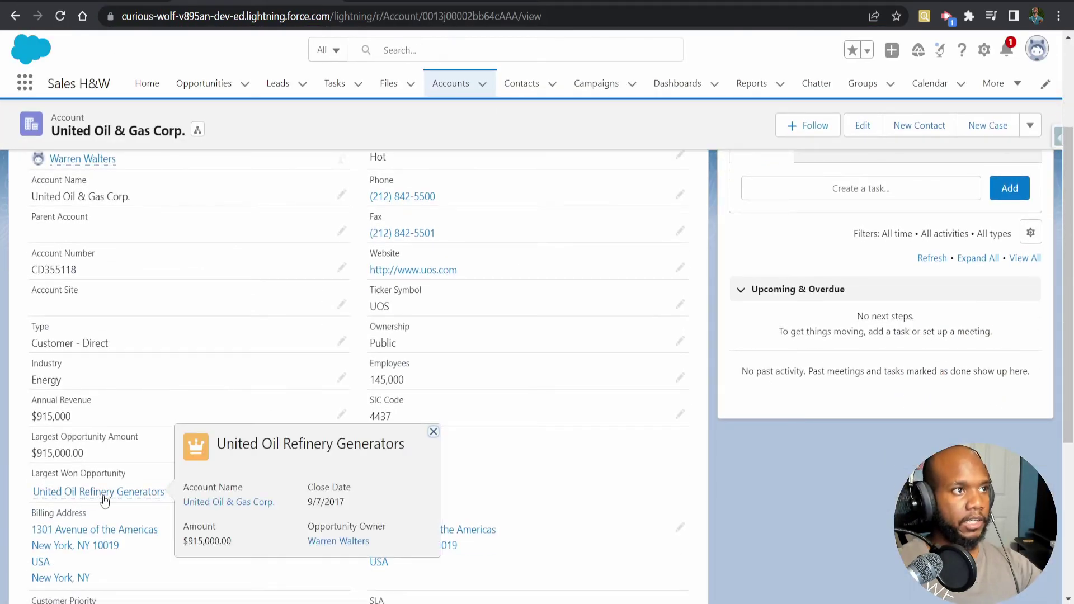
scroll(486, 481, up, 5)
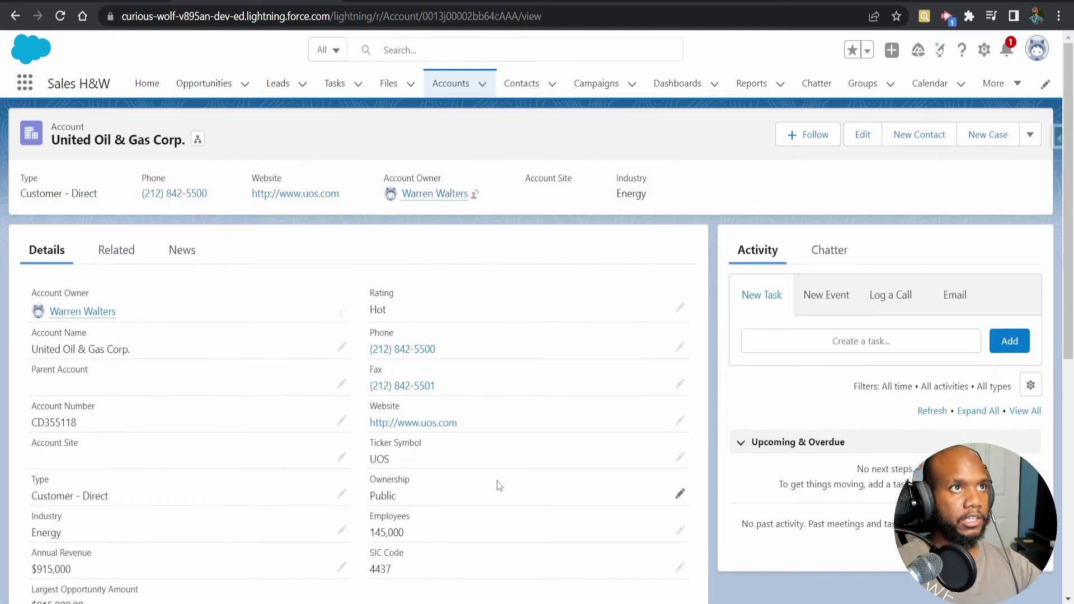
- Open Burlington Textiles Corp of America from the accounts list and select its account ID in the address bar
click(452, 84)
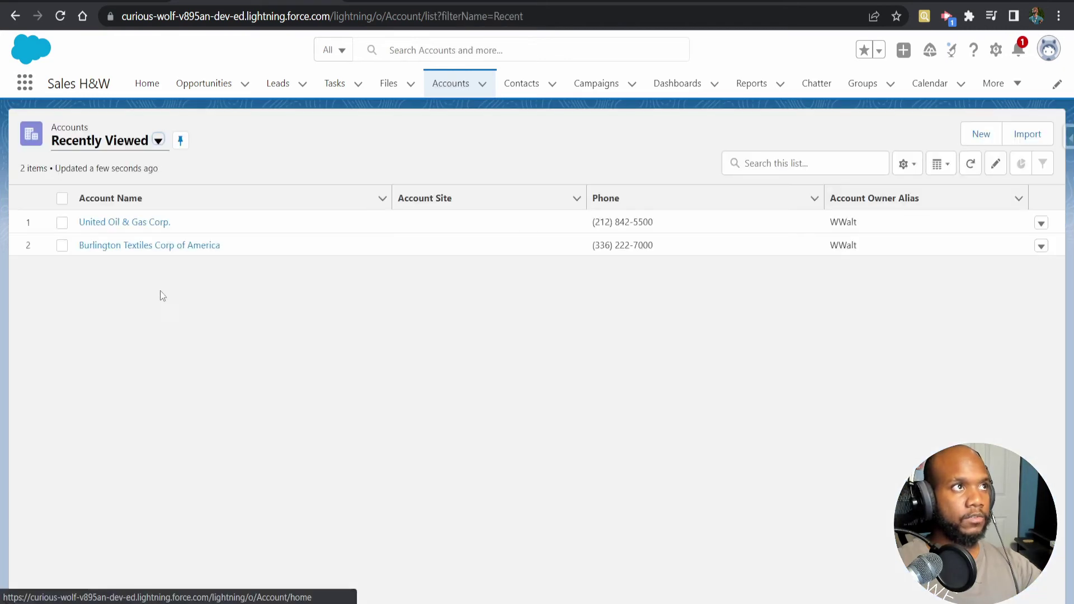
click(105, 246)
double_click(472, 18)
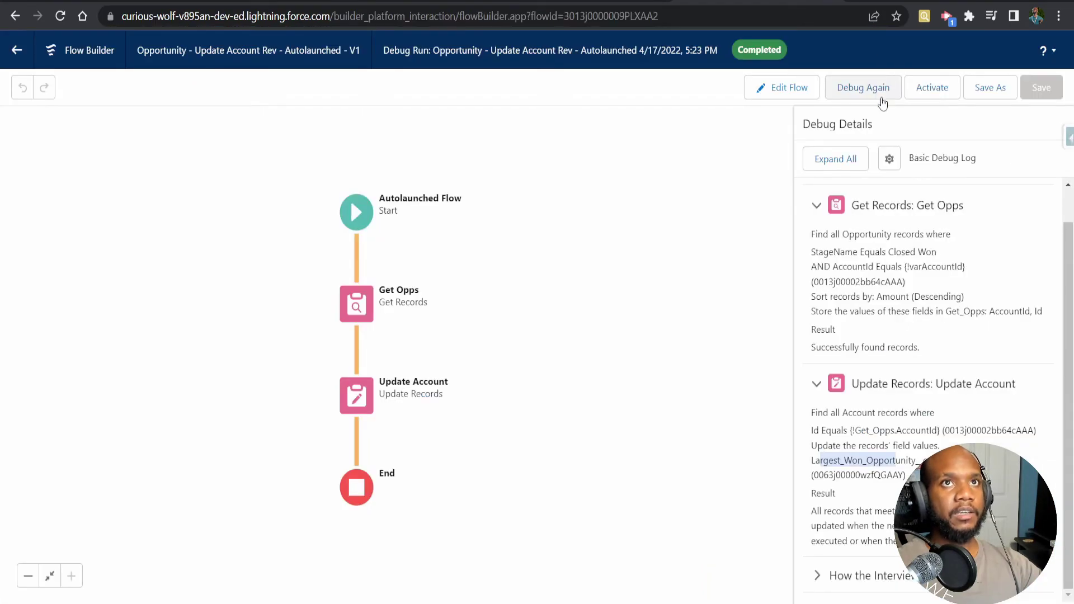
- Rerun the debug with the Burlington account ID pasted into varAccountId
click(872, 87)
double_click(407, 401)
key(ctrl+v)
click(729, 473)
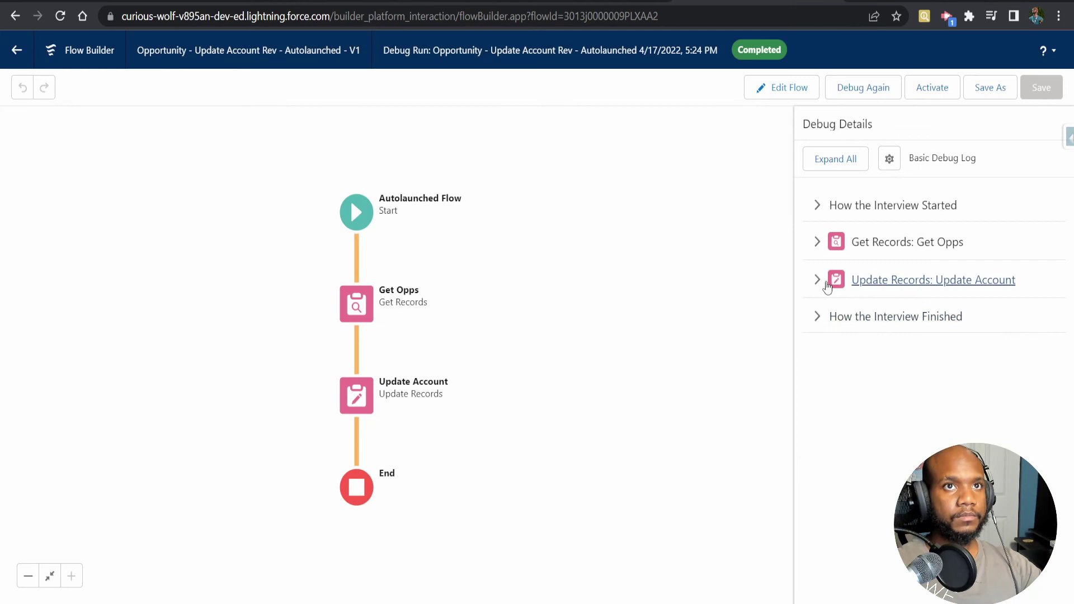
- Expand the Update Account and Get Opps debug details, check the queried account ID, and reload the account page
click(818, 280)
click(817, 241)
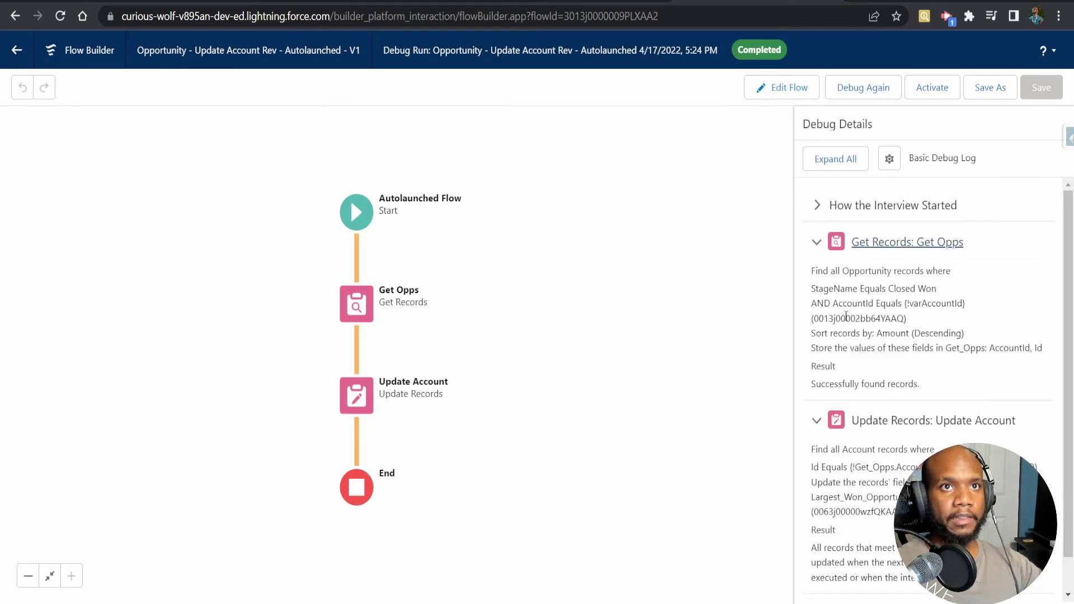
drag(817, 321, 885, 319)
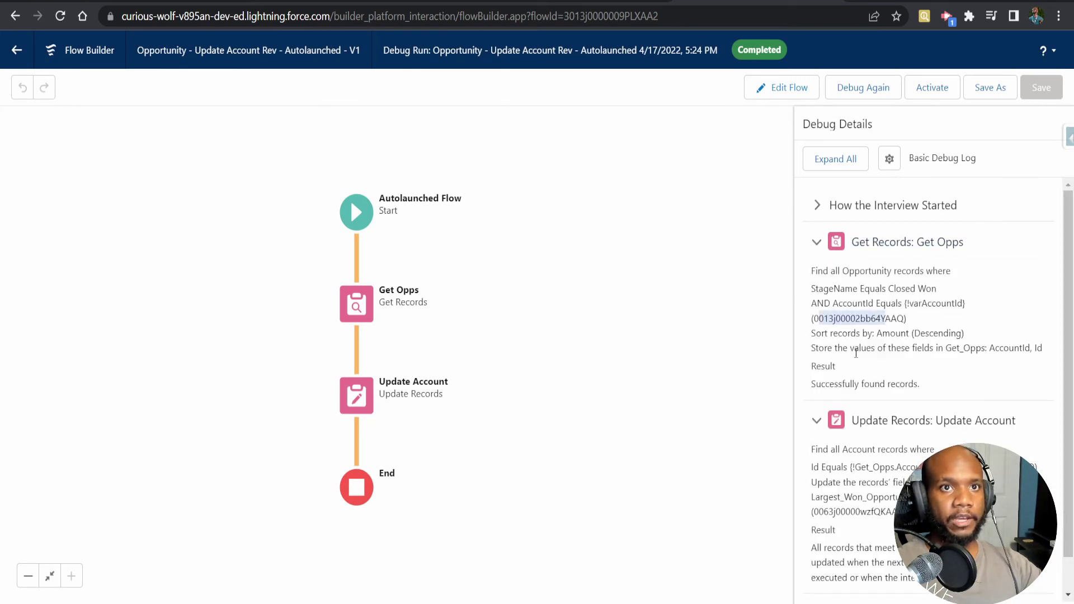
scroll(866, 369, down, 1)
drag(813, 475, 907, 475)
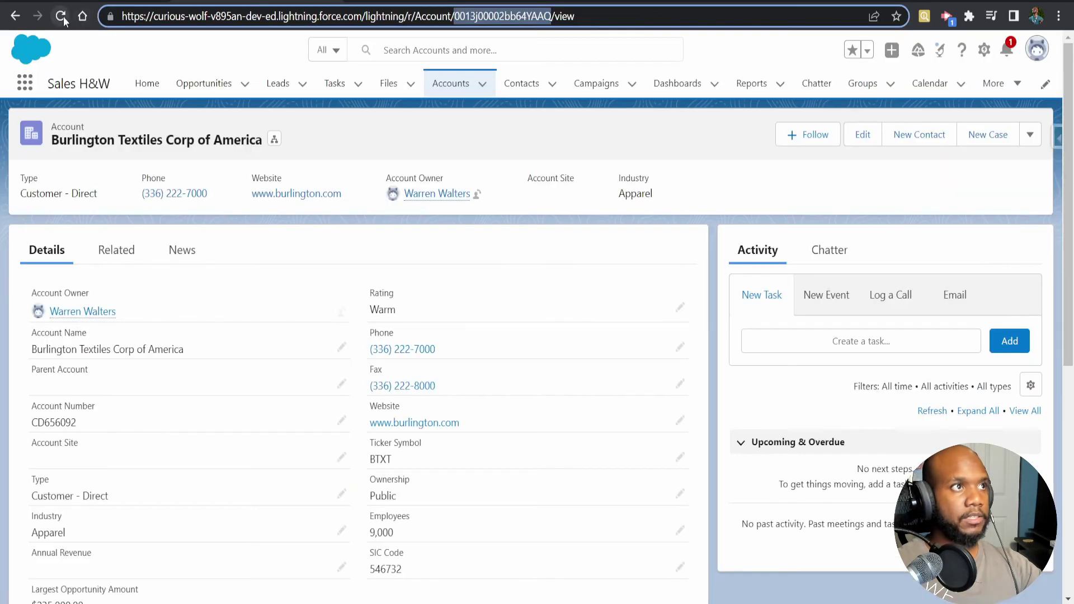
click(61, 16)
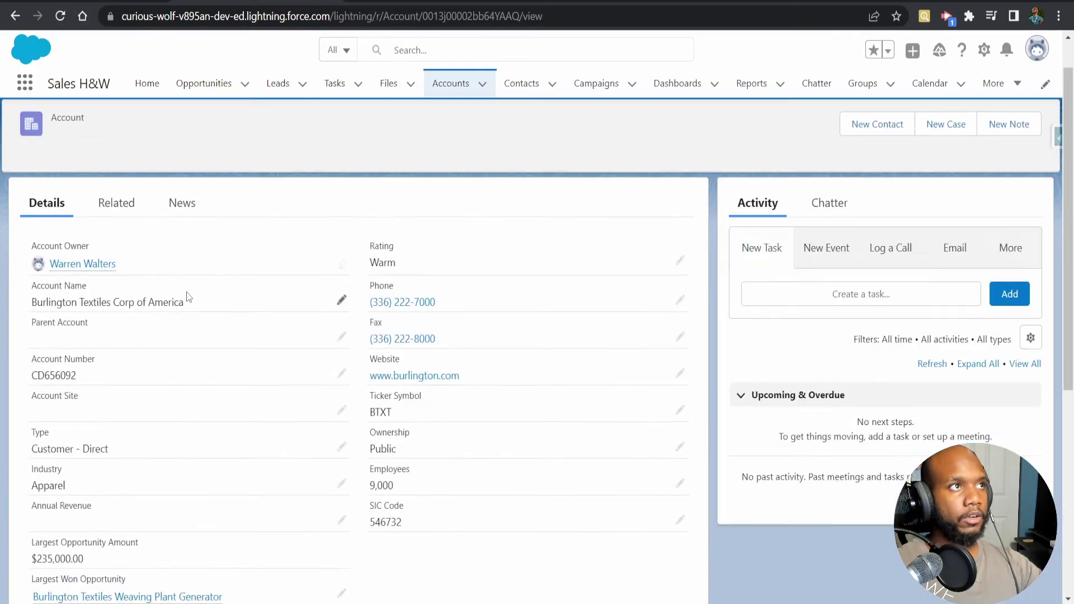
- Check Burlington Textiles' Largest Won Opportunity and Largest Opportunity Amount values on the account page
scroll(187, 283, down, 2)
mouse_move(121, 417)
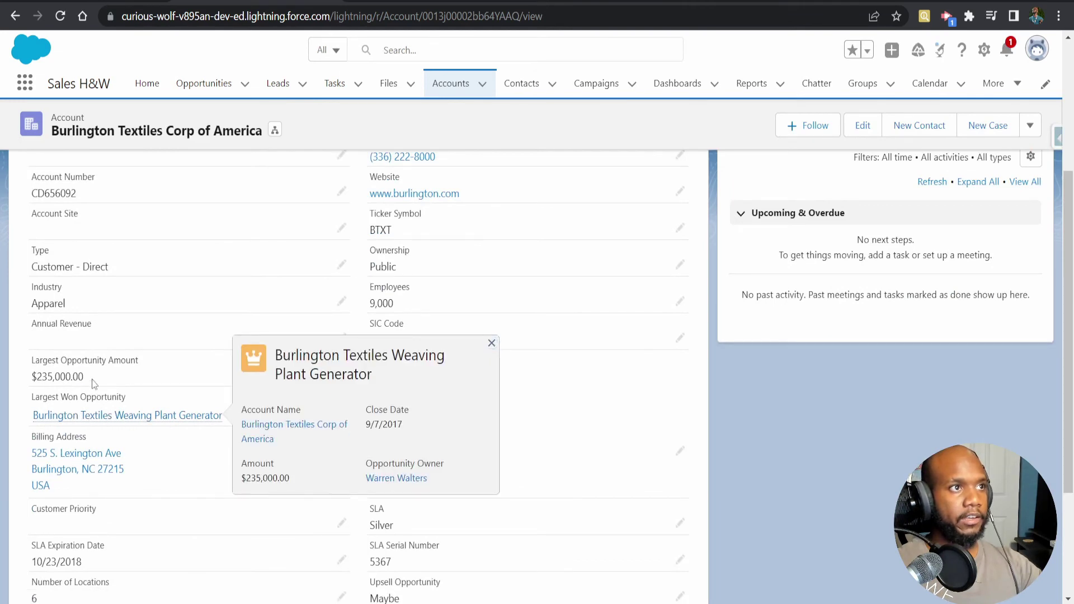
drag(84, 377, 41, 377)
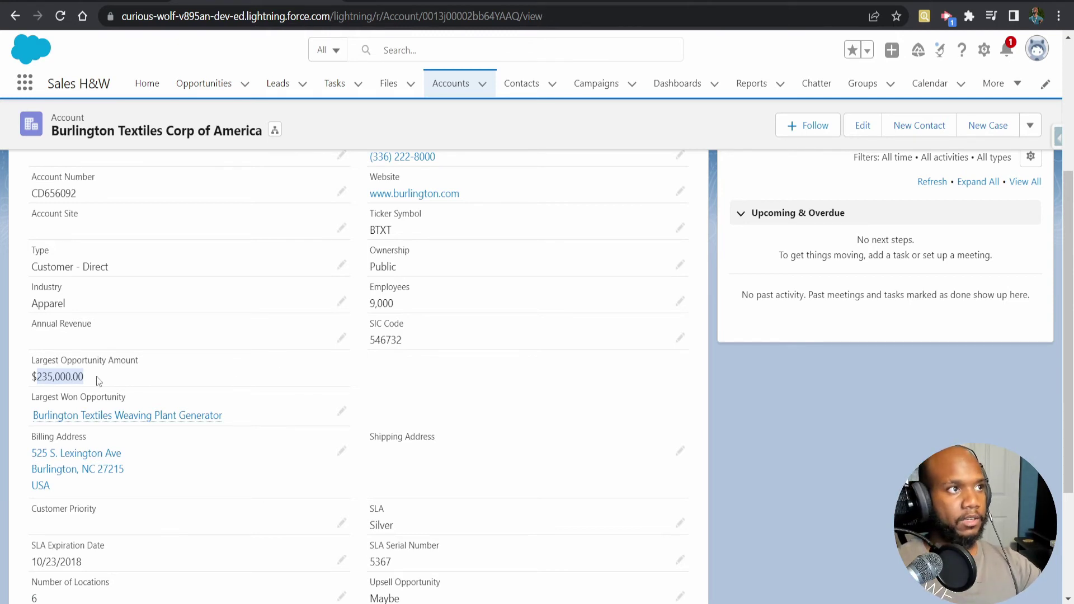
scroll(310, 381, up, 5)
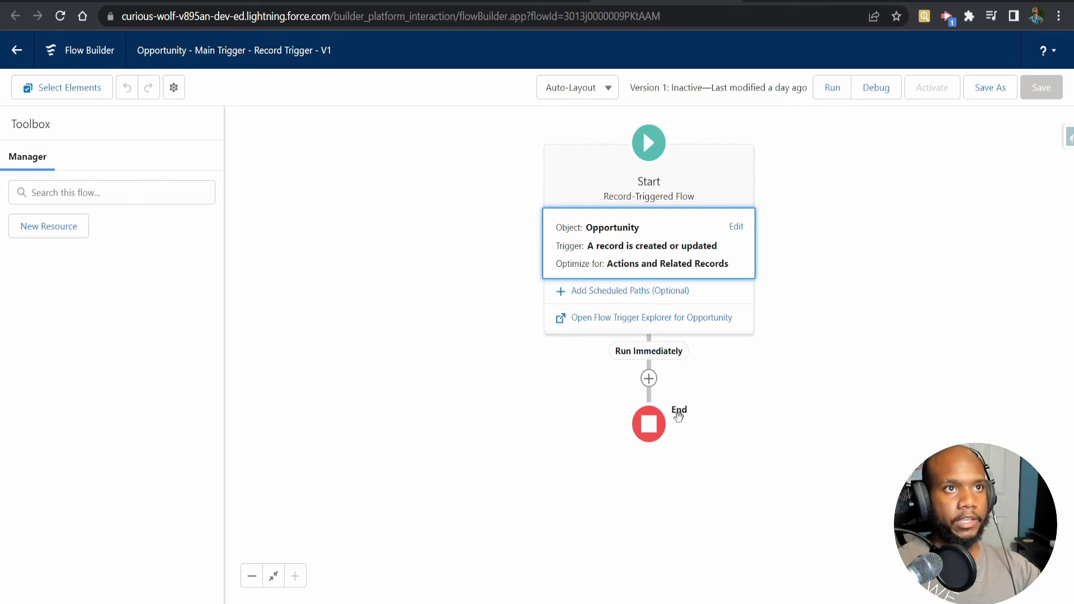
- Add a subflow after Start calling Opportunity - Update Account Rev - Autolaunched, labelled 'Update Accoun Parent'
click(649, 379)
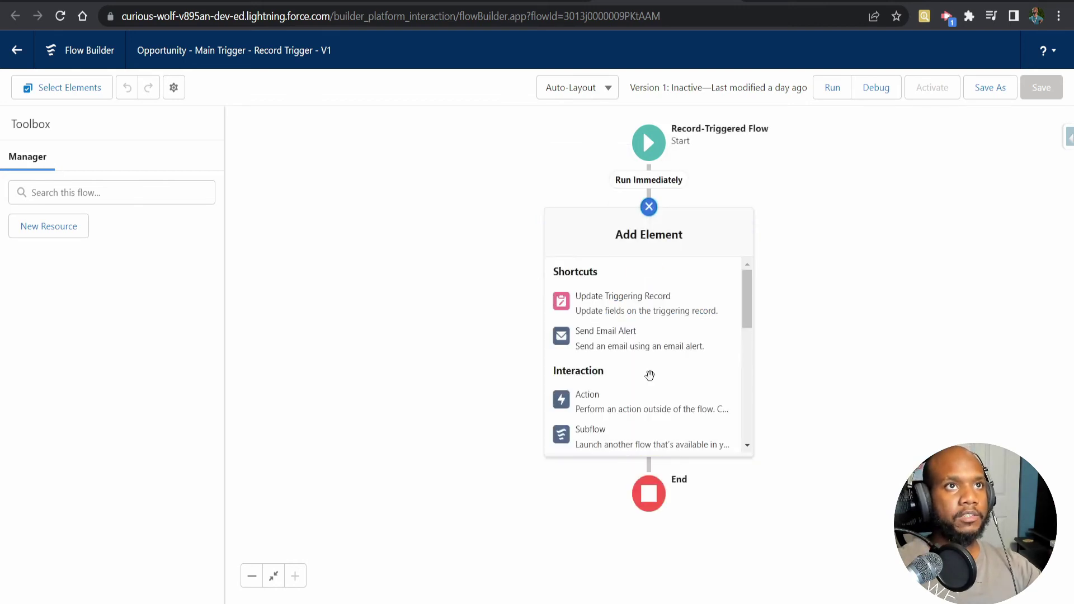
scroll(600, 395, down, 3)
scroll(599, 395, up, 3)
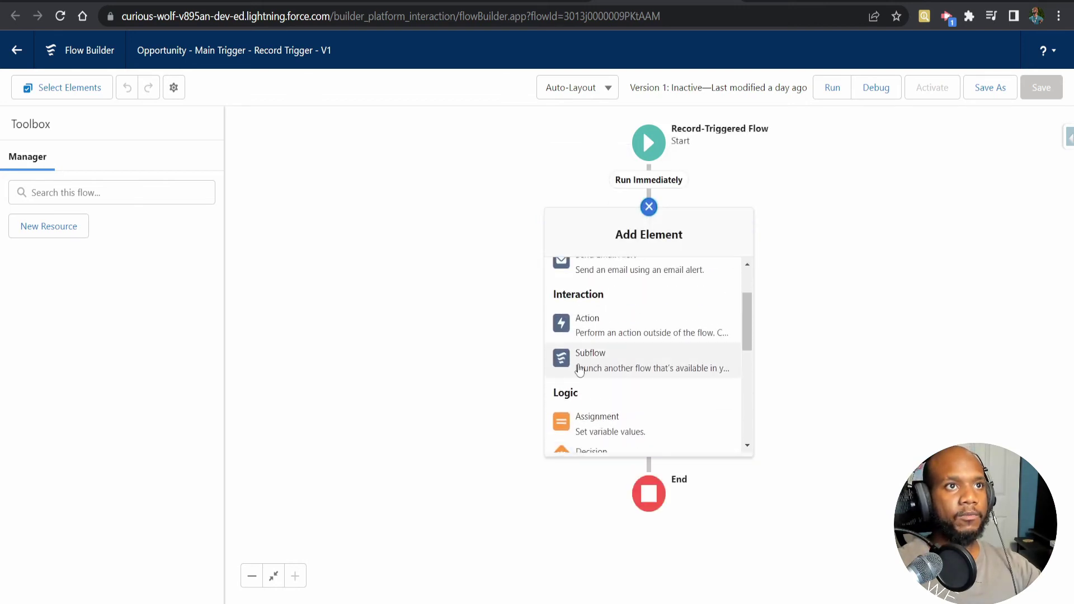
click(647, 371)
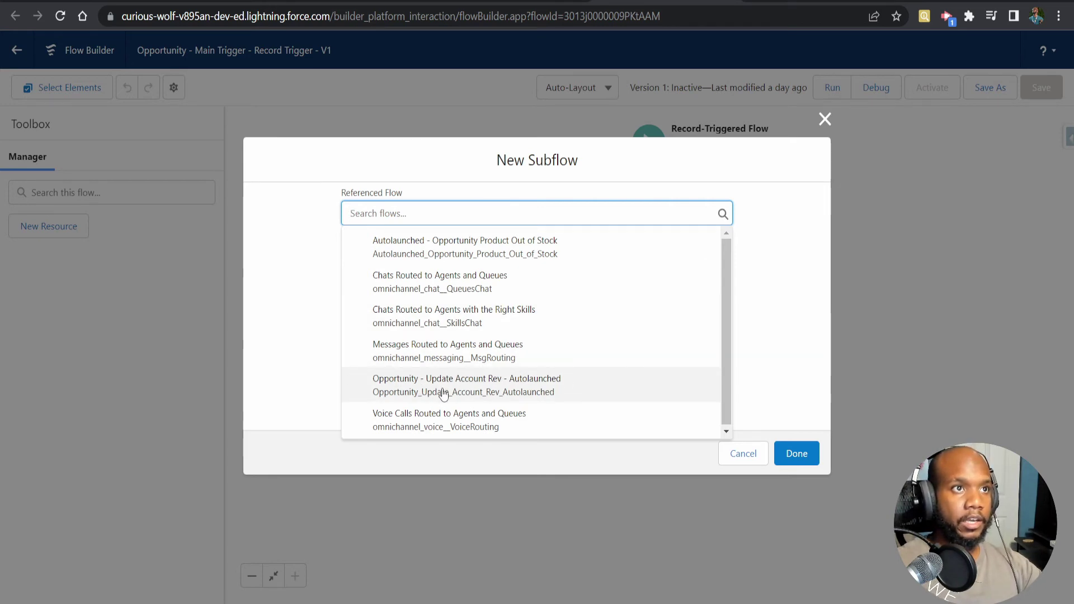
click(490, 393)
click(314, 251)
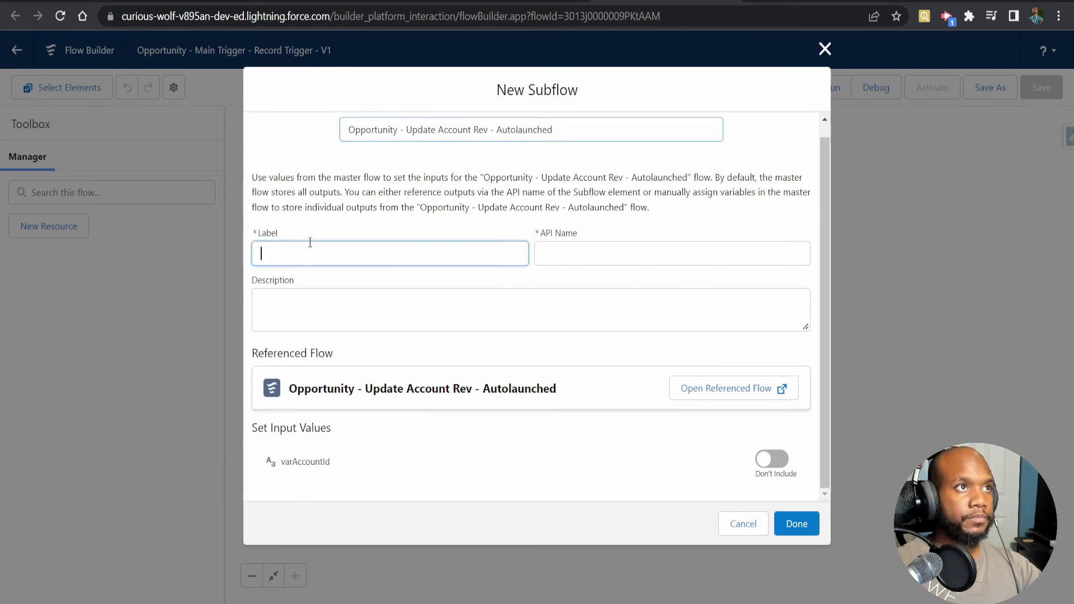
text(Update Account Rev)
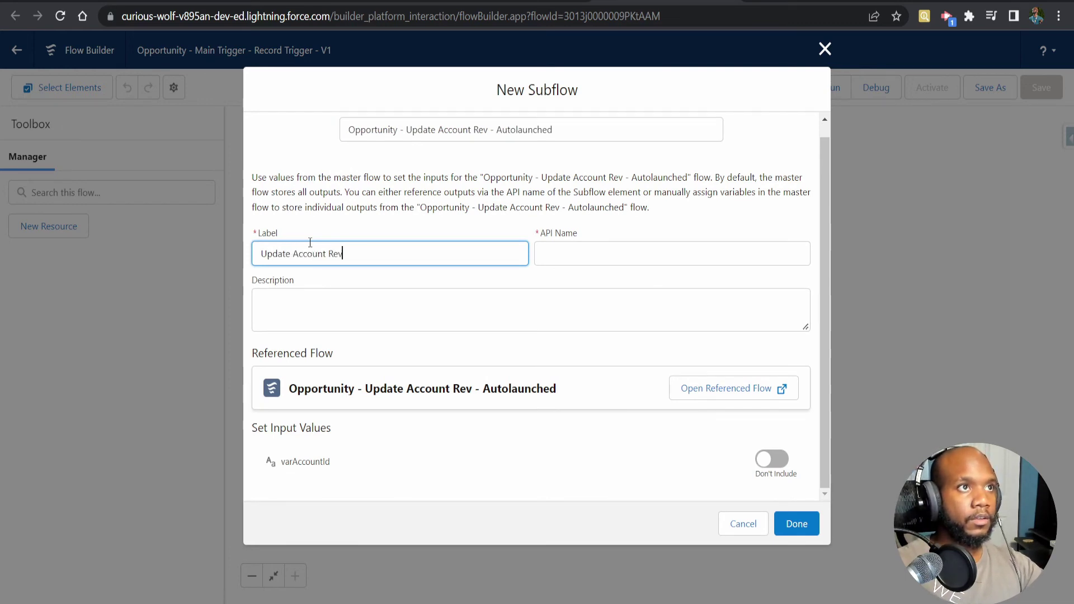
text( Parent)
click(427, 321)
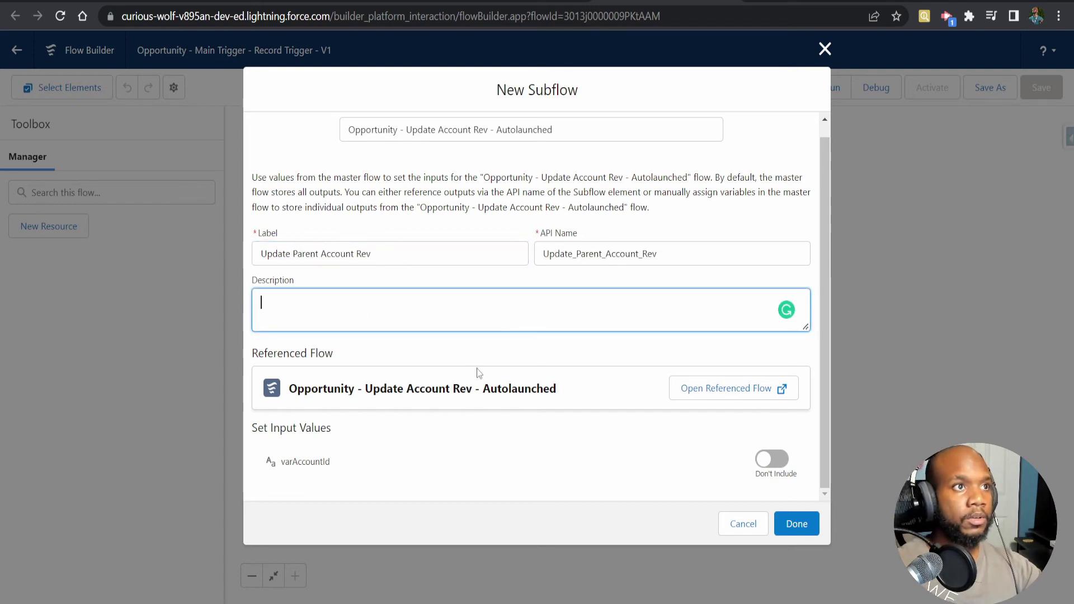
- Set the subflow's varAccountId input to {!$Record.AccountId} from the triggering record's fields
click(770, 473)
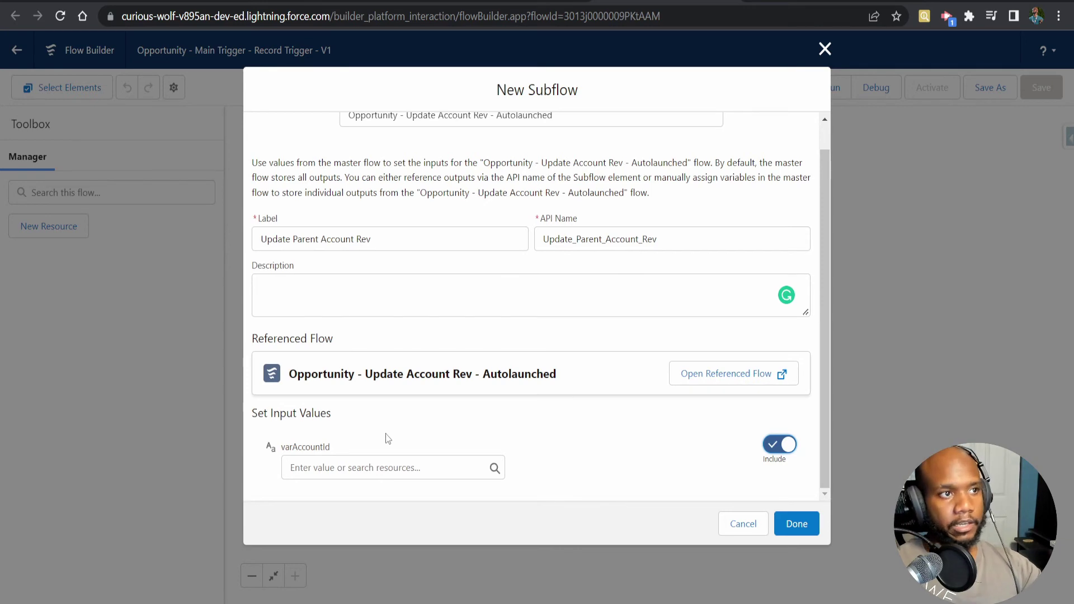
click(330, 468)
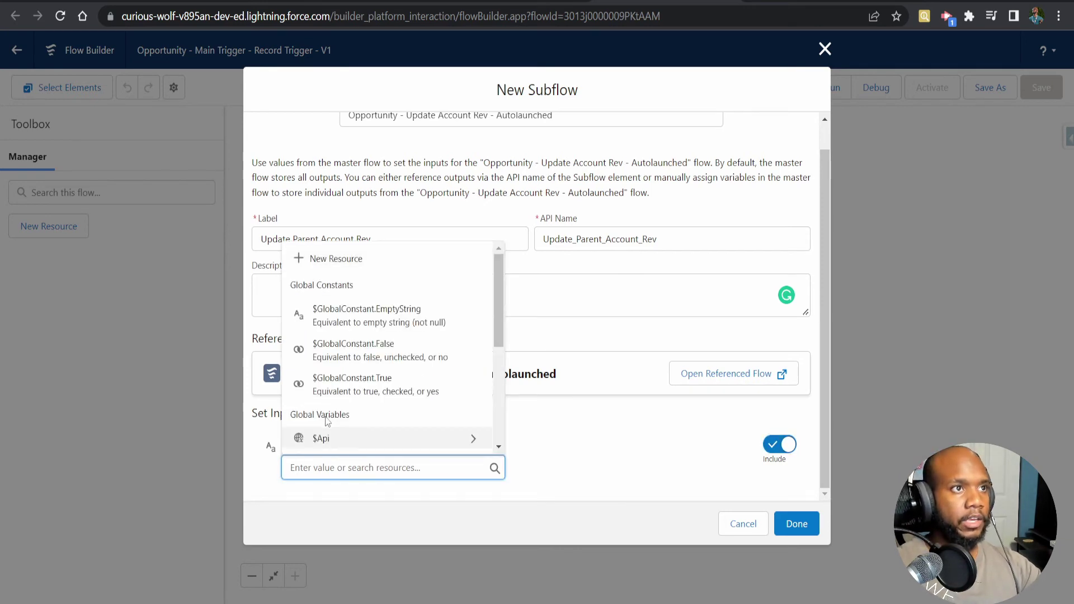
scroll(395, 352, down, 4)
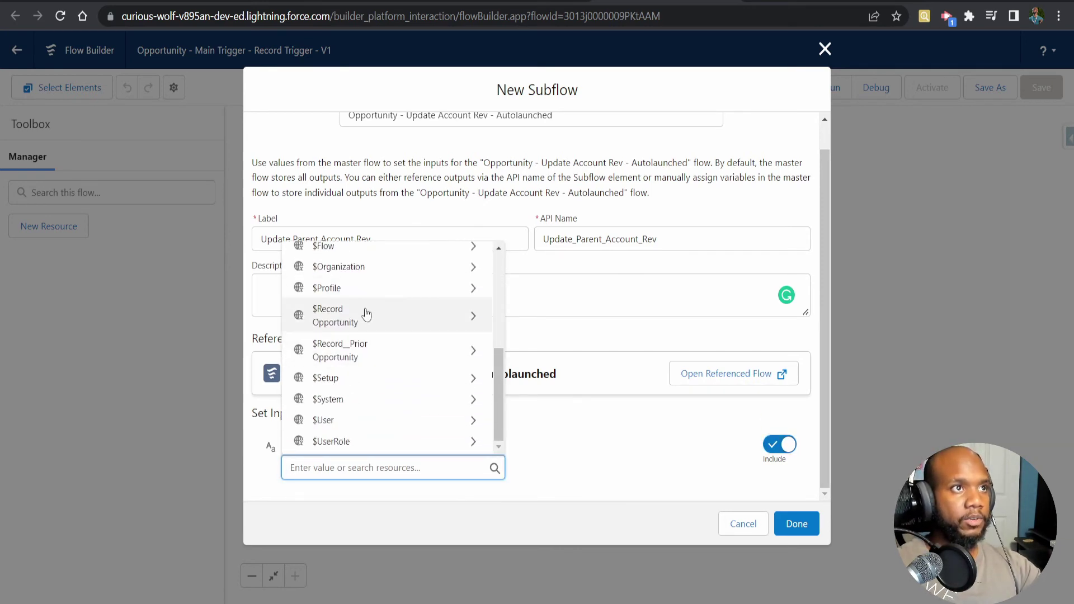
click(355, 326)
scroll(357, 331, down, 3)
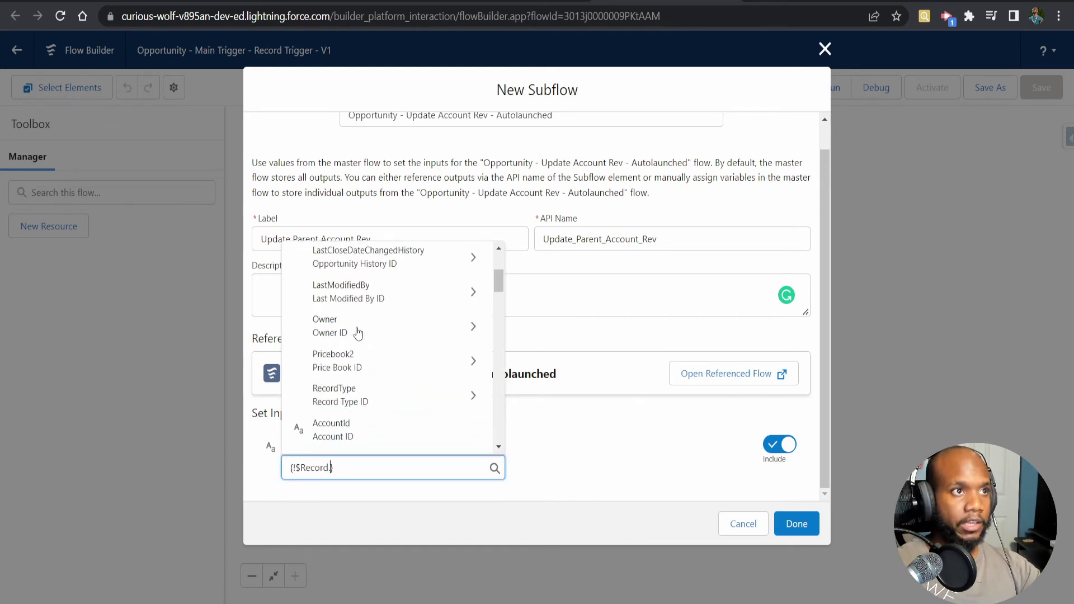
text(acc)
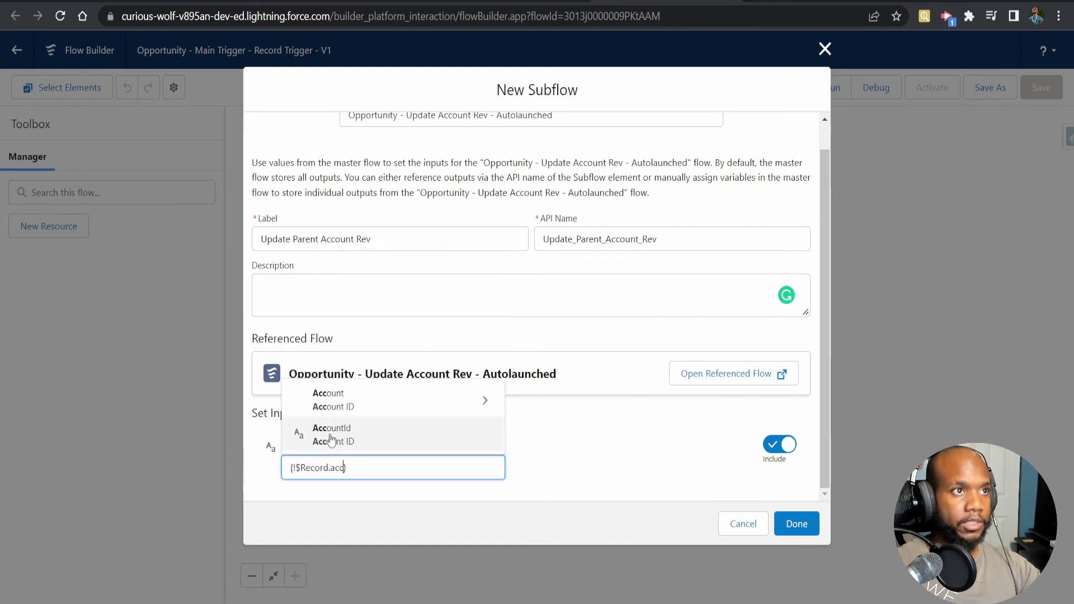
click(332, 441)
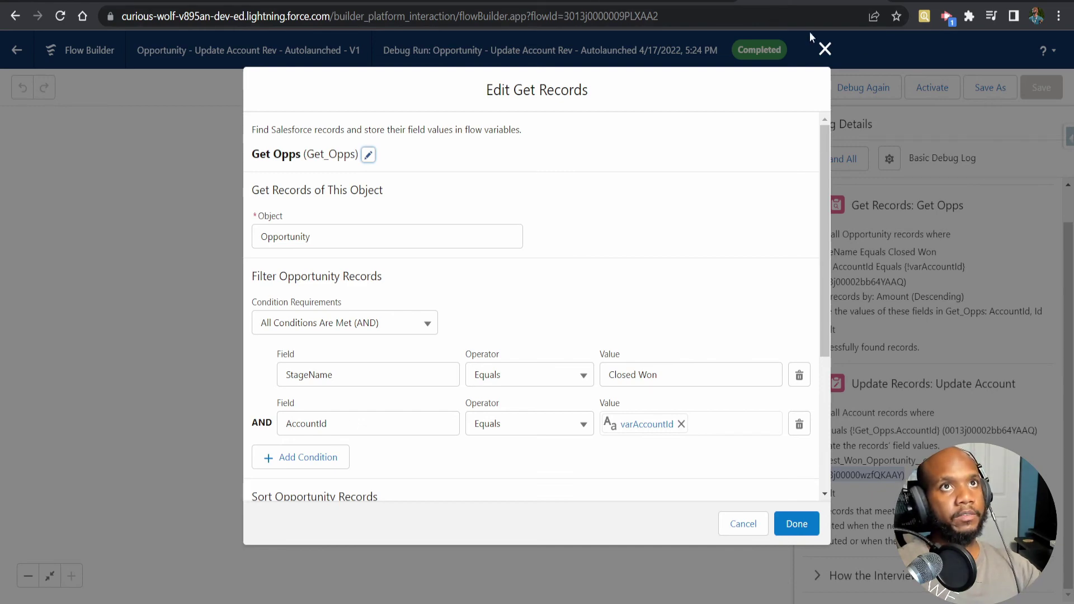
click(825, 49)
key(ctrl+w)
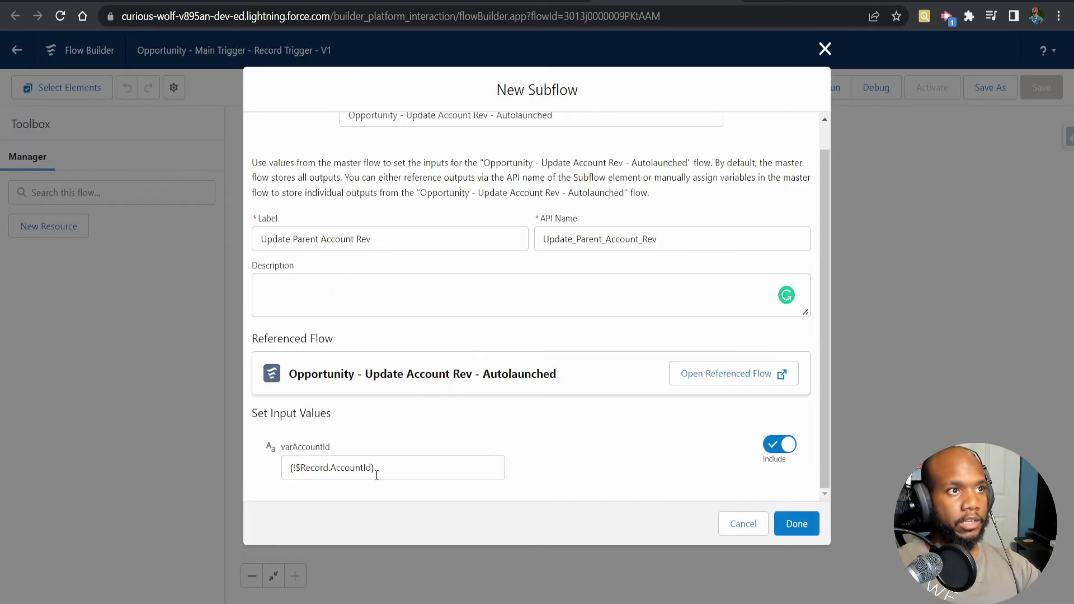
- Confirm the Update Parent Account Rev subflow, then save and activate the Opportunity trigger flow
click(805, 526)
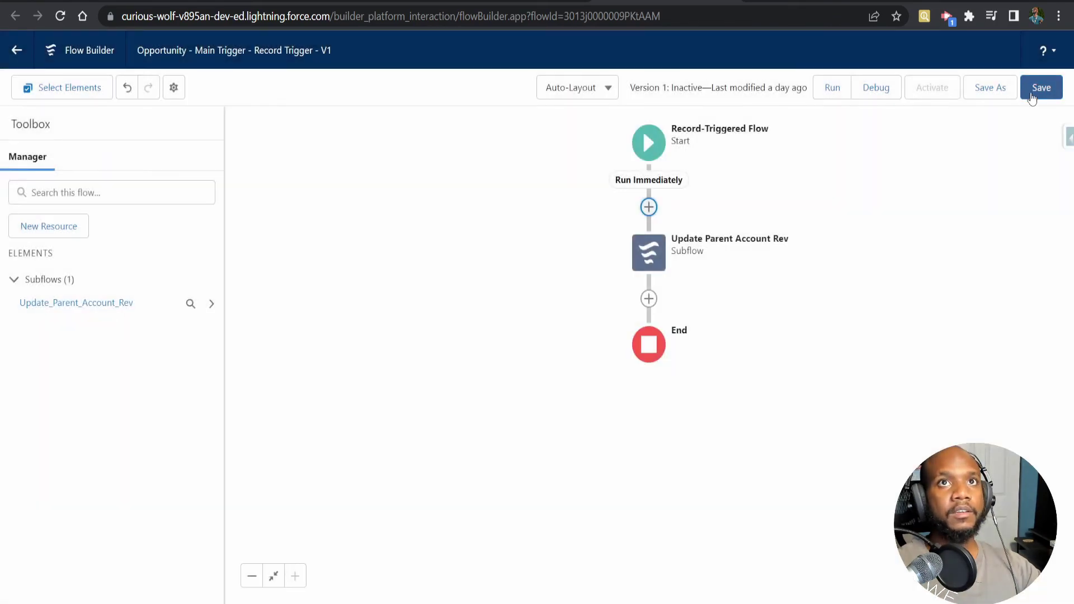
click(1041, 87)
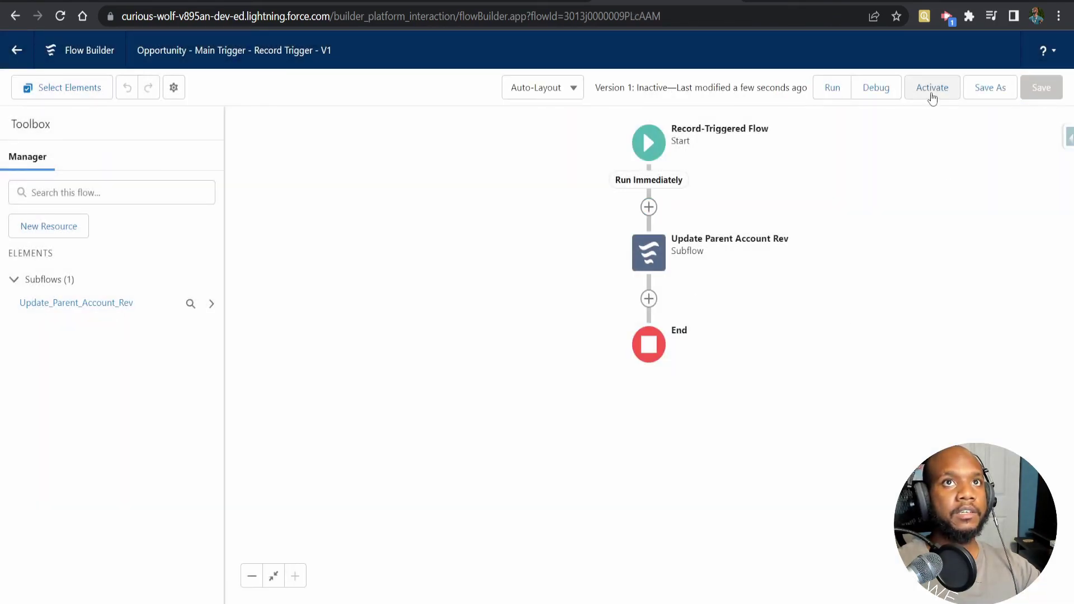
click(933, 87)
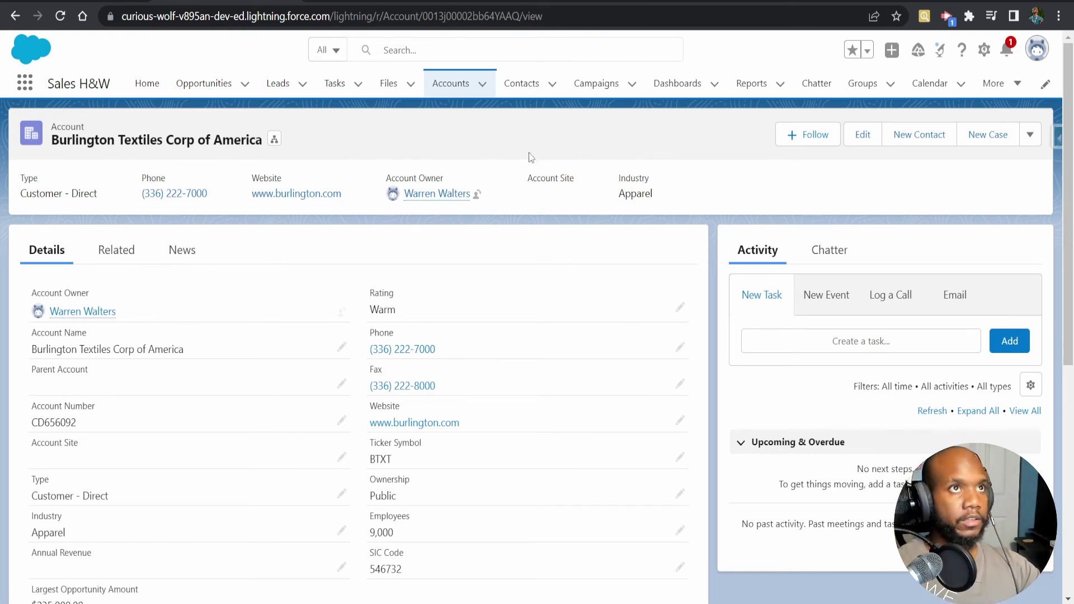
- Change the Burlington Textiles Weaving Plant Generator opportunity's Amount from 235000 to 0 and save
scroll(441, 121, down, 3)
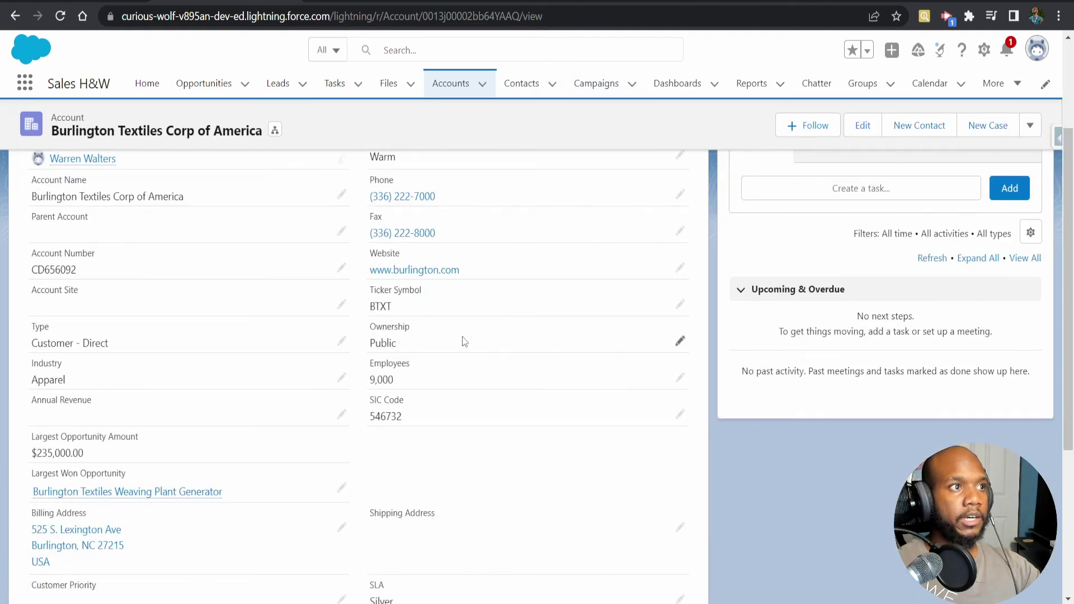
click(138, 495)
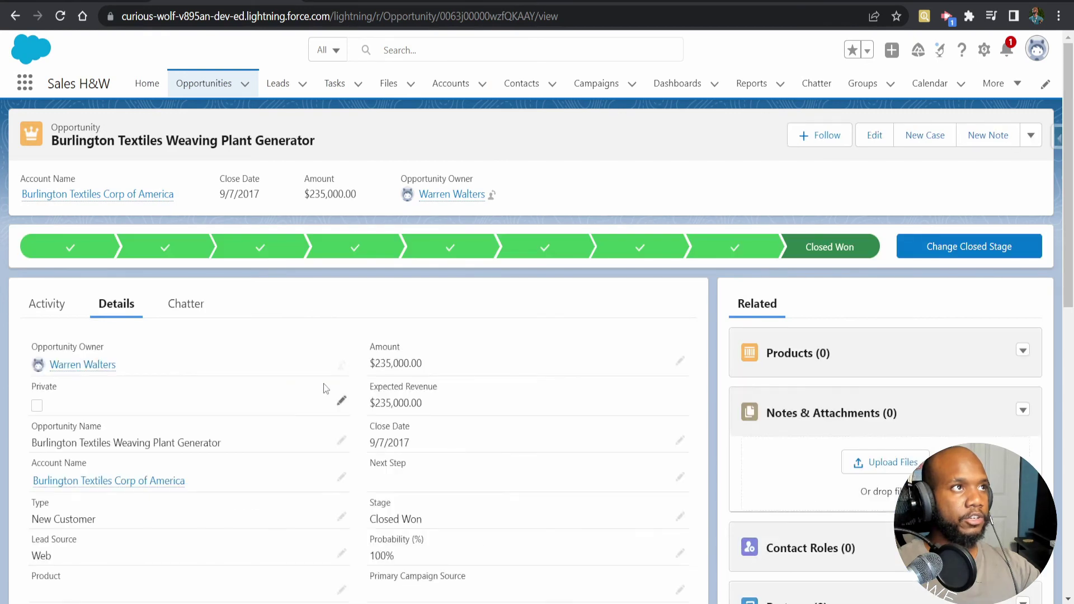
scroll(420, 381, down, 1)
click(680, 283)
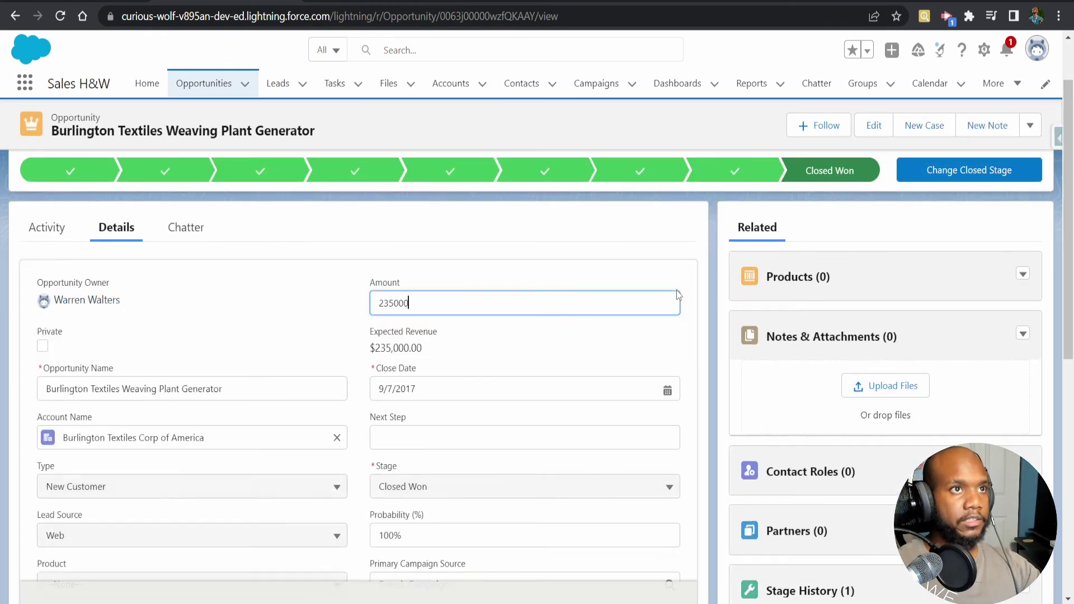
double_click(434, 303)
text(0)
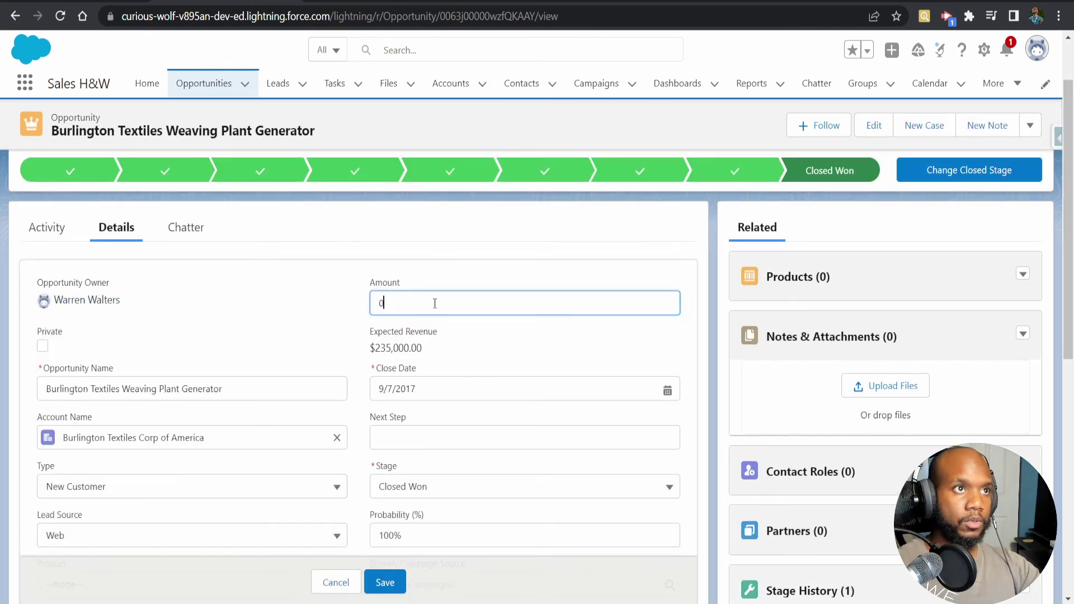
click(403, 582)
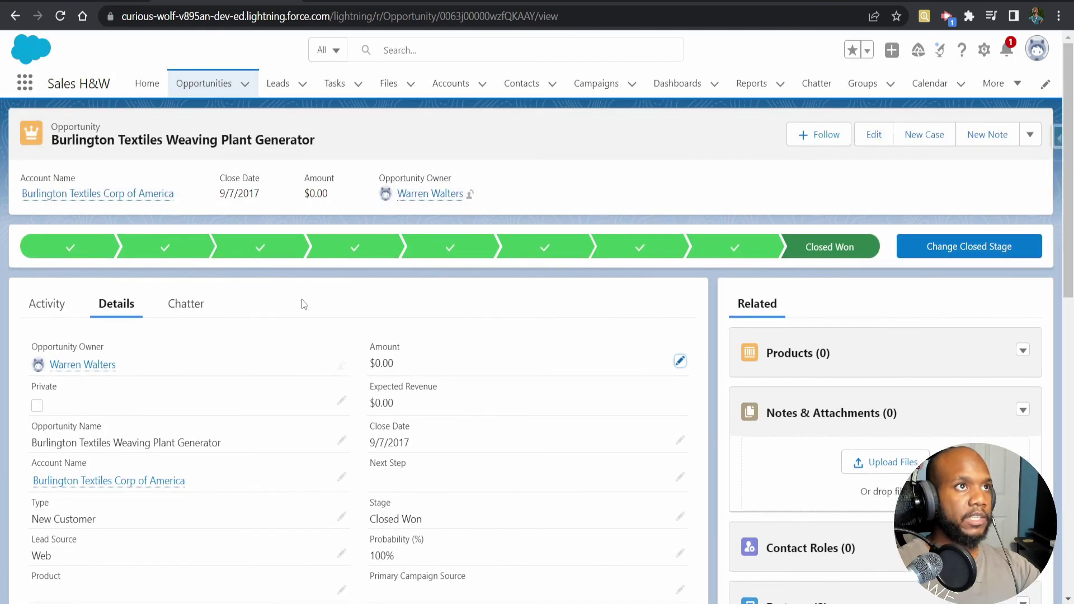
- Open Burlington Textiles Corp of America, confirm Largest Opportunity Amount shows $0.00, and show its Related lists
click(82, 197)
scroll(161, 288, down, 4)
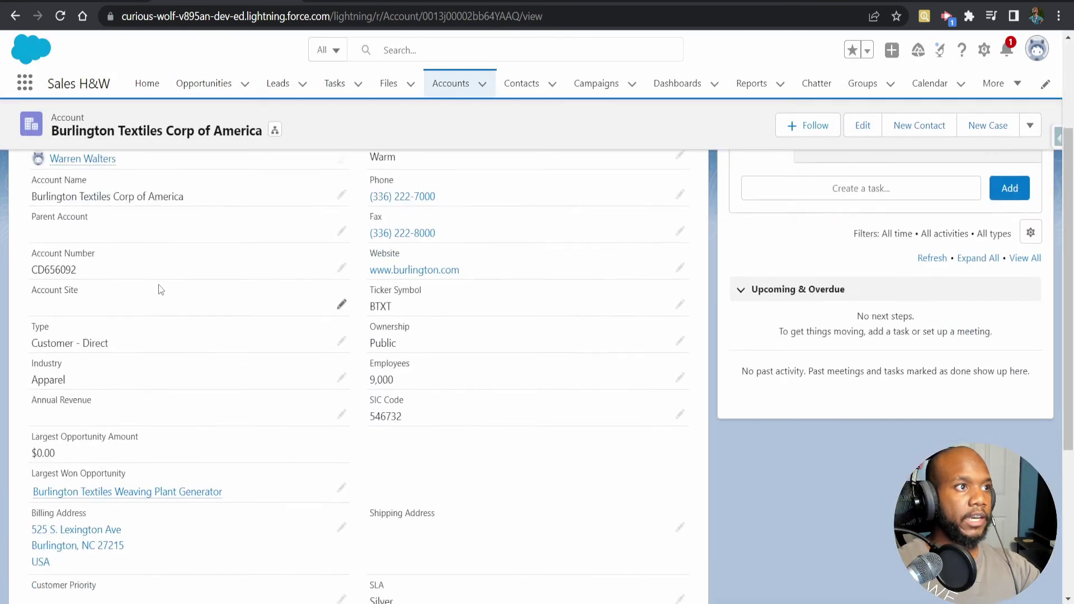
scroll(216, 288, down, 2)
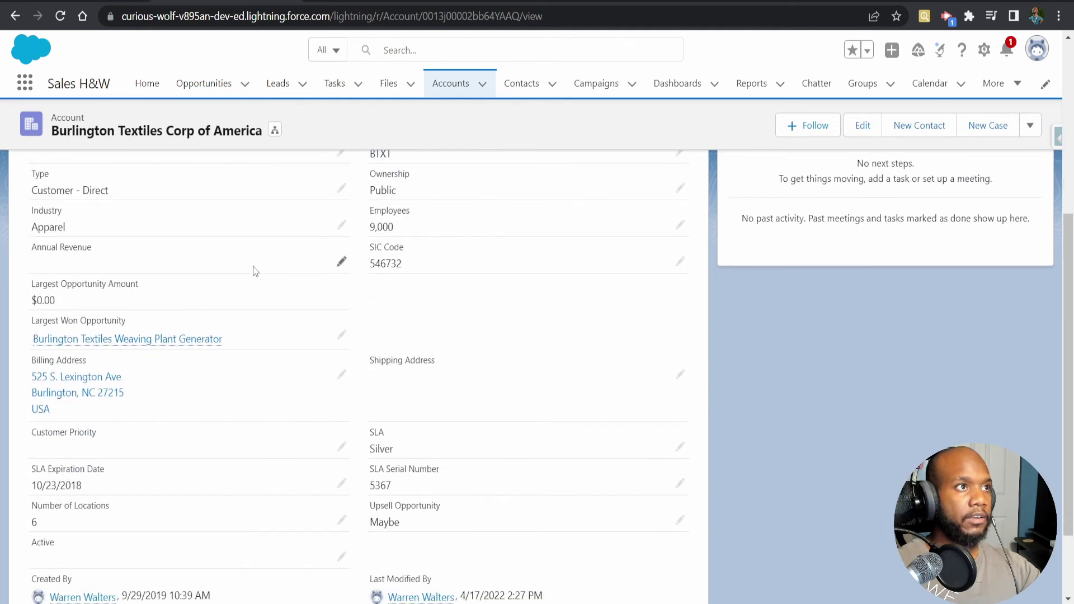
scroll(213, 281, up, 2)
mouse_move(177, 424)
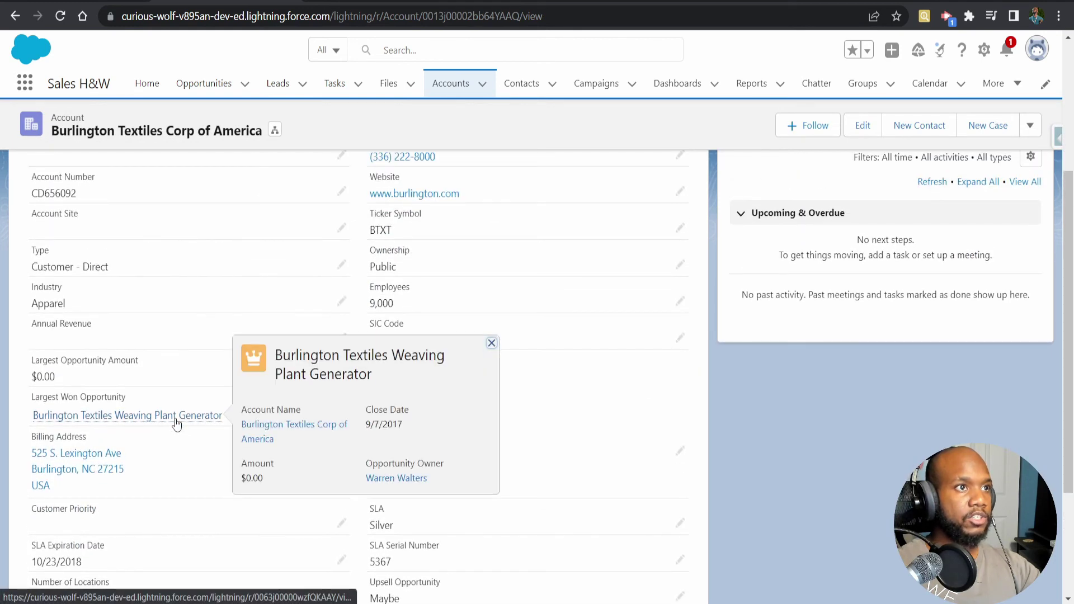
scroll(168, 470, up, 4)
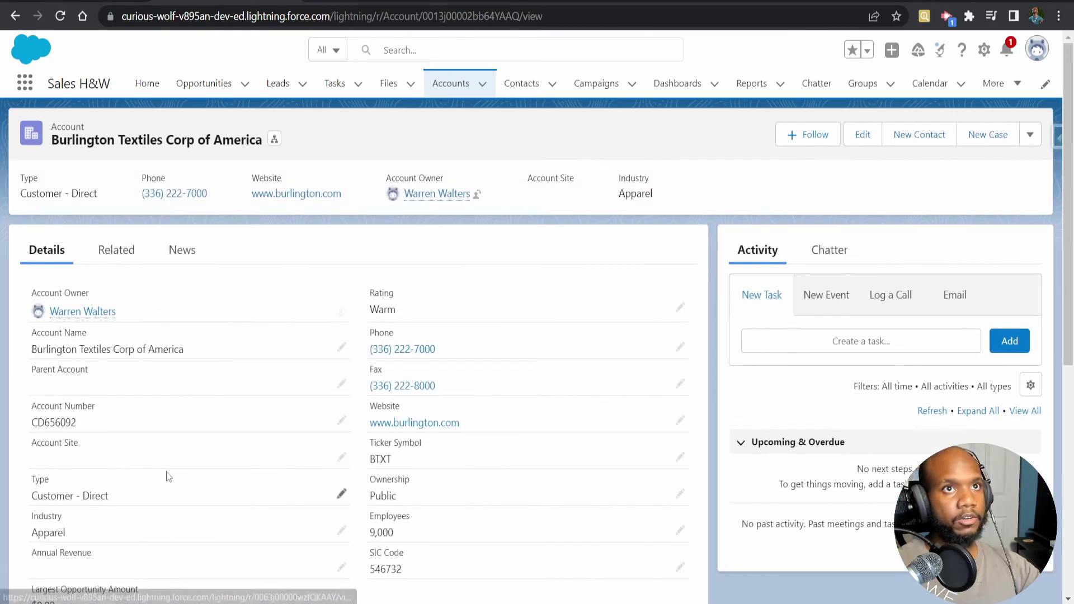
click(122, 246)
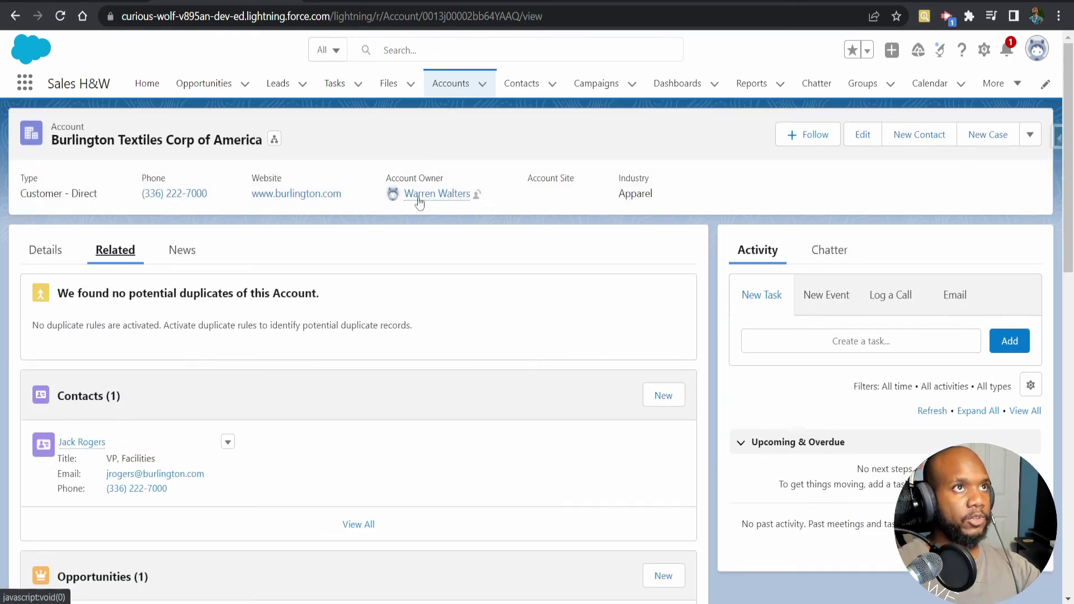
- Open United Oil & Gas Corp.'s related opportunities and review their Closed Won stages and $1,000,000.00 amount
click(451, 84)
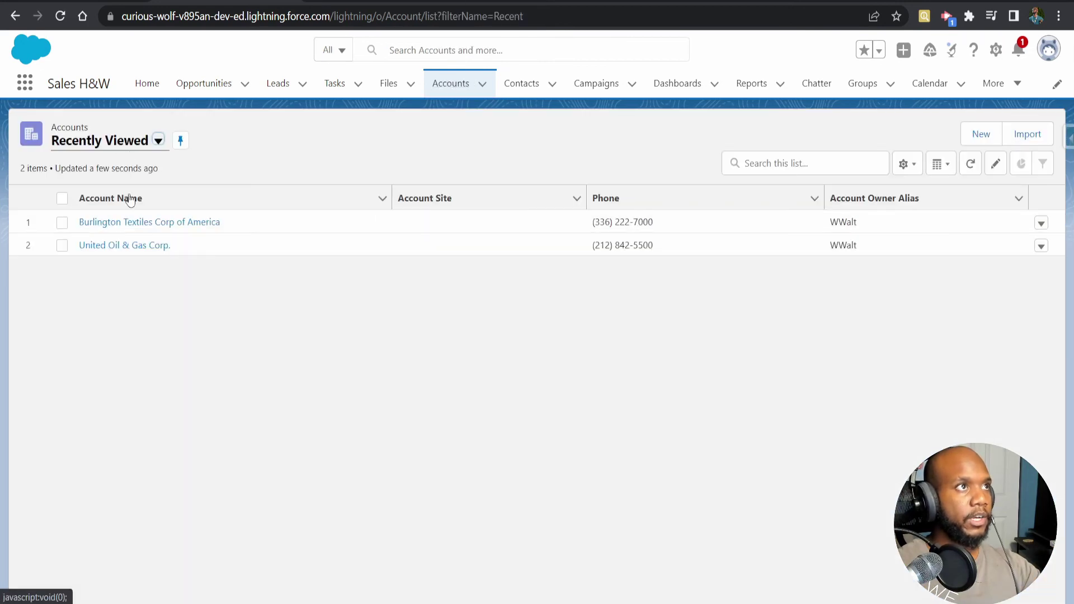
click(114, 250)
click(114, 249)
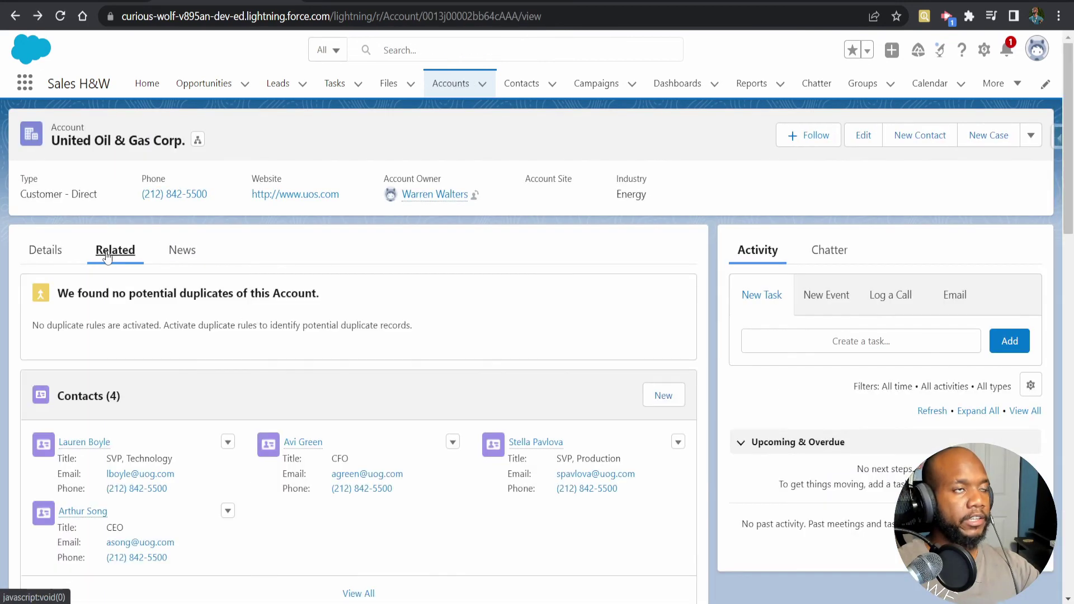
scroll(107, 257, down, 3)
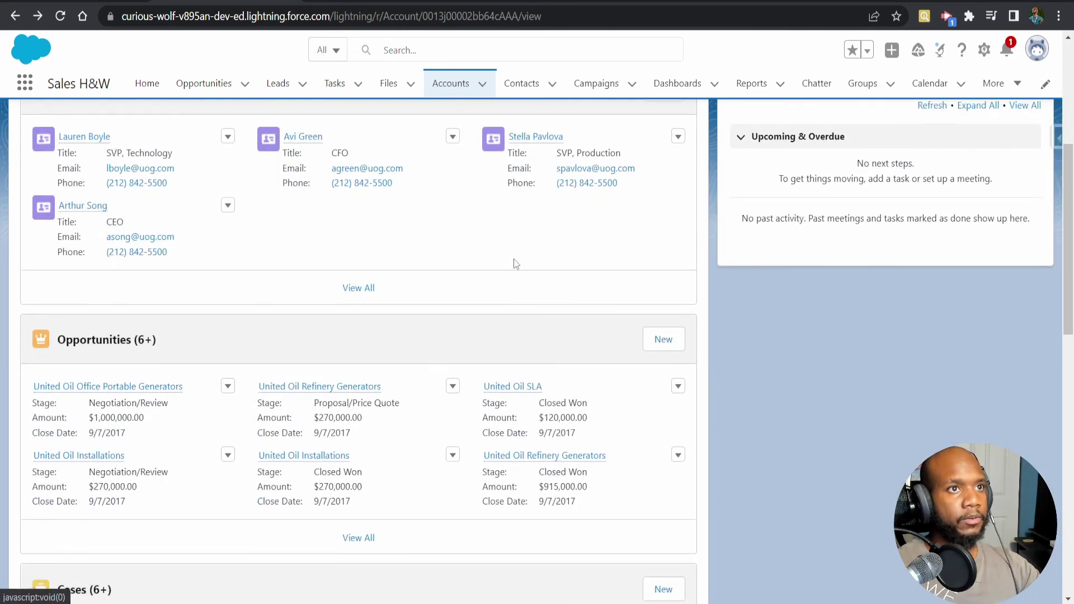
drag(537, 404, 587, 404)
drag(528, 472, 586, 469)
click(586, 469)
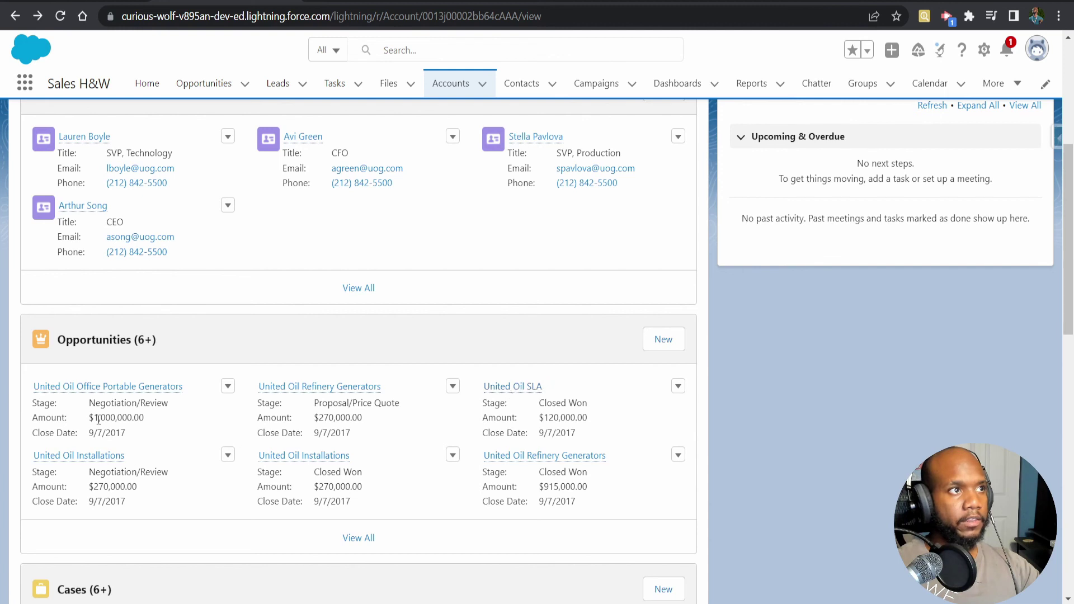
drag(93, 419, 149, 424)
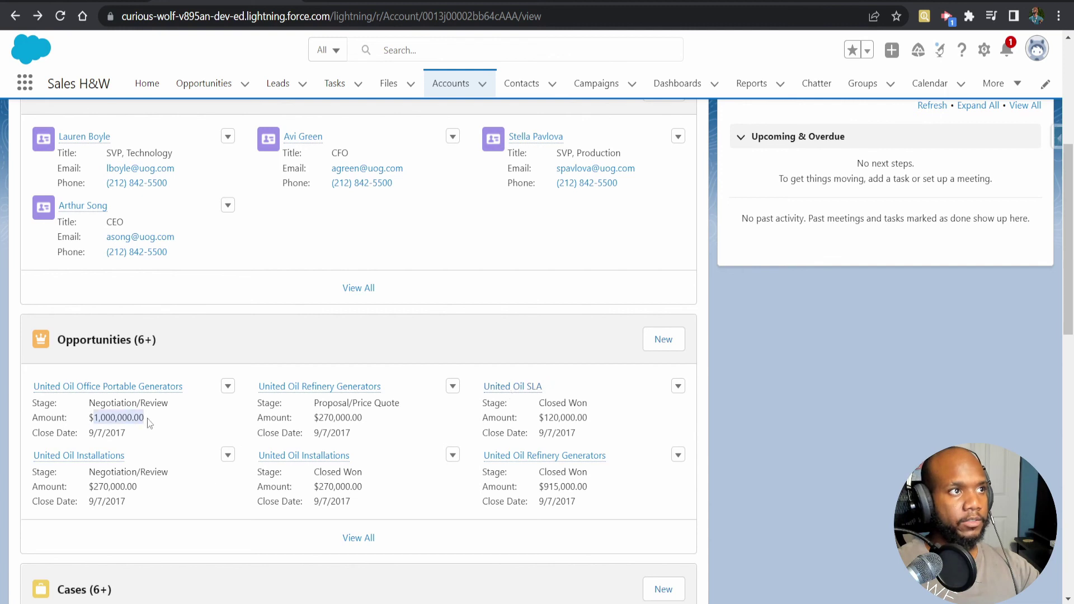
- Set the United Oil SLA opportunity's Amount to 1,200,000 and save
click(513, 387)
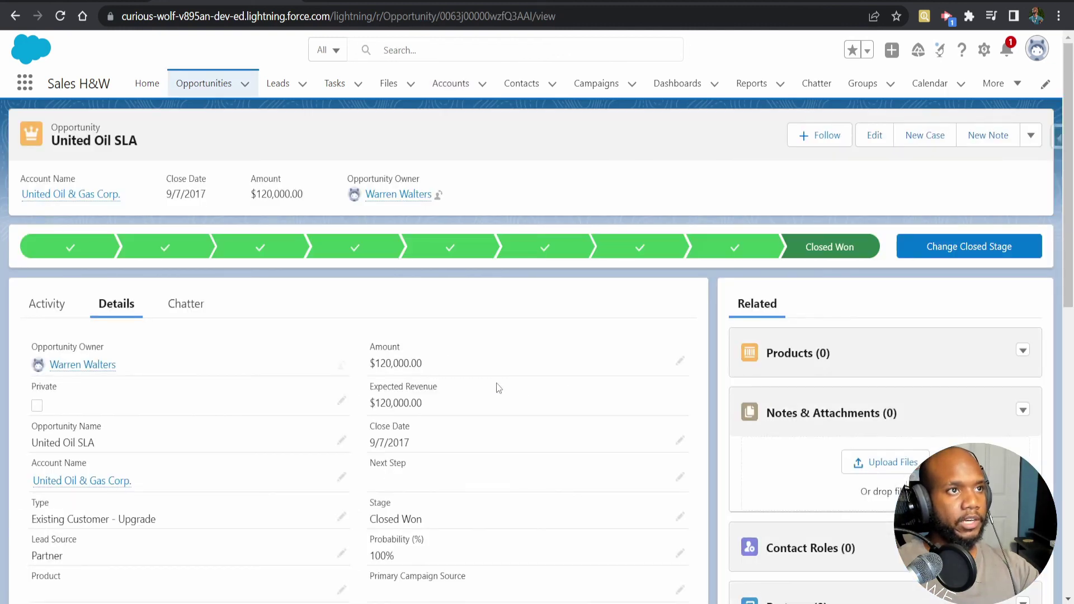
scroll(507, 364, down, 1)
double_click(464, 284)
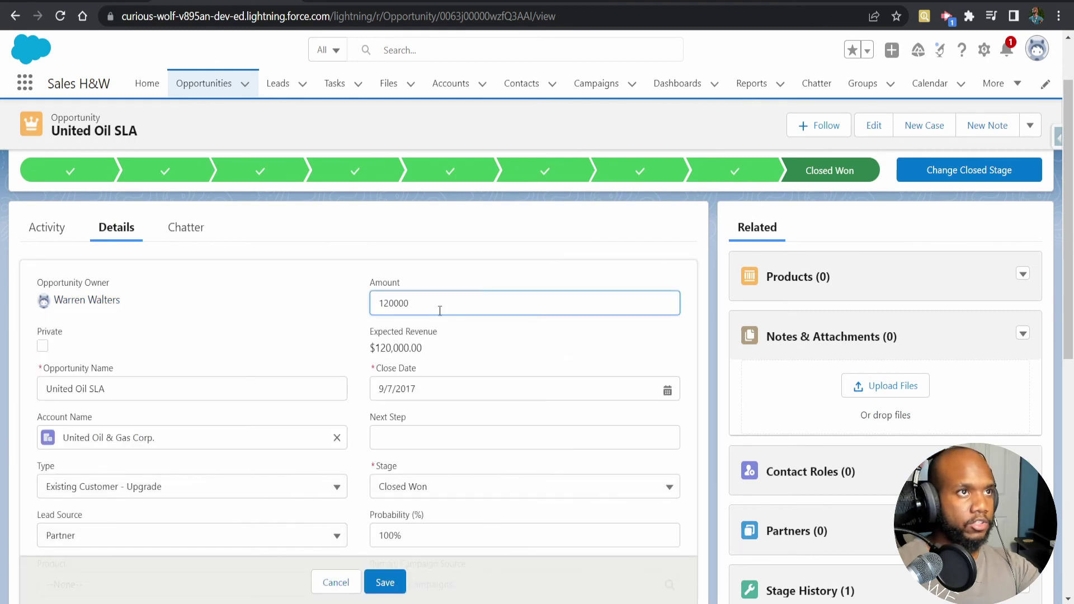
key(ctrl+a)
text(1,200,000)
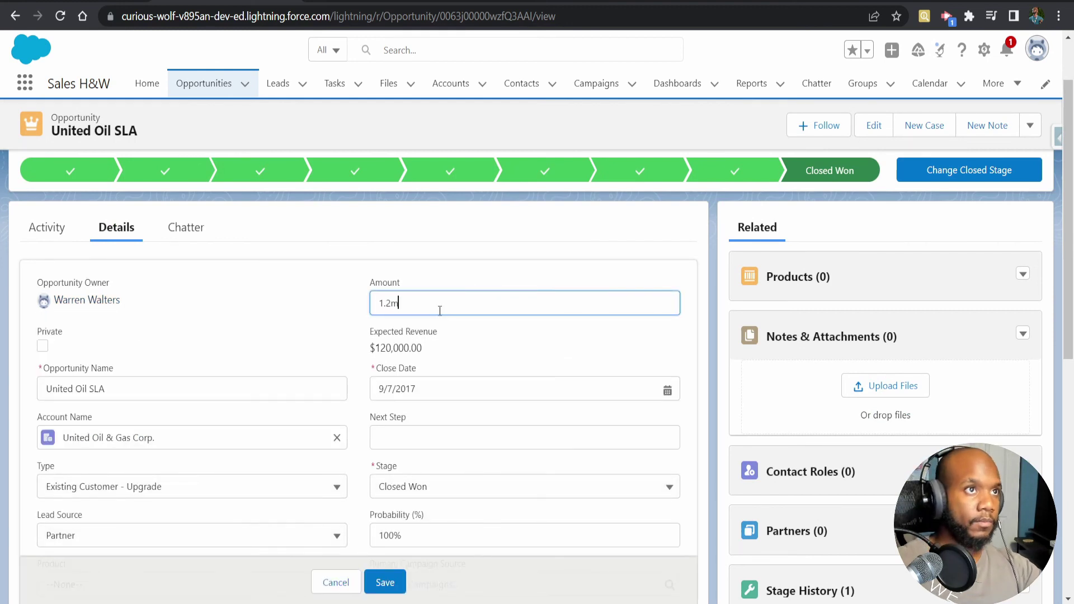
click(448, 284)
click(385, 583)
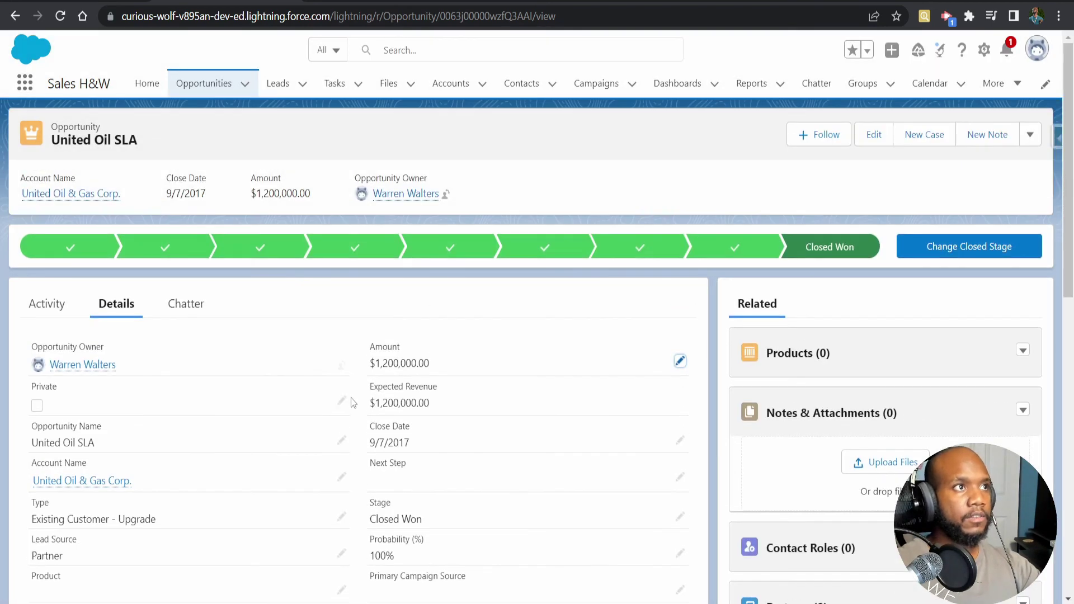
click(104, 486)
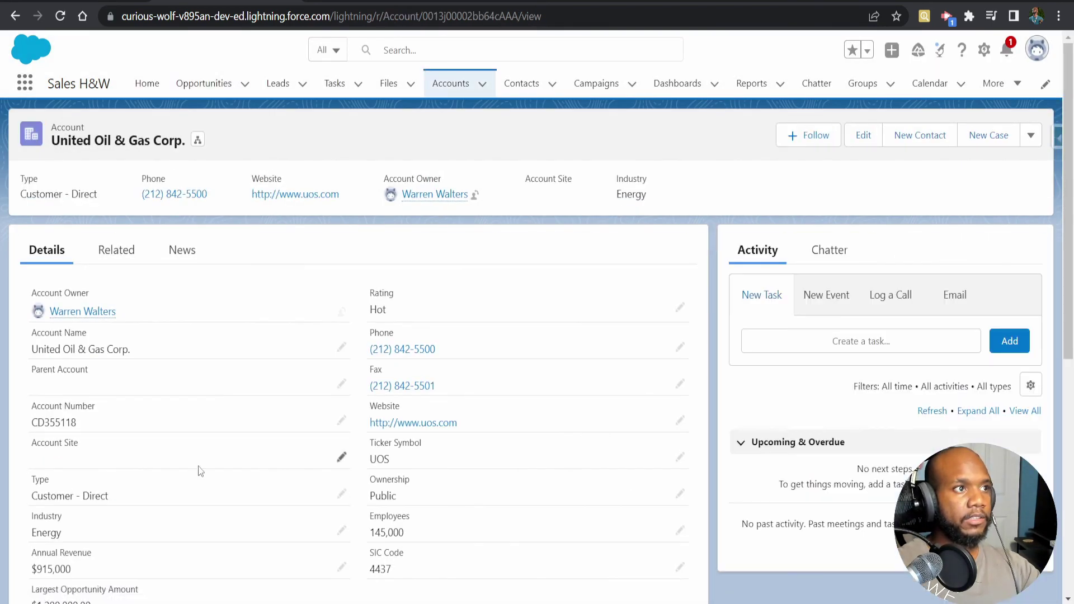
scroll(203, 458, down, 3)
drag(71, 456, 114, 483)
click(106, 486)
mouse_move(44, 493)
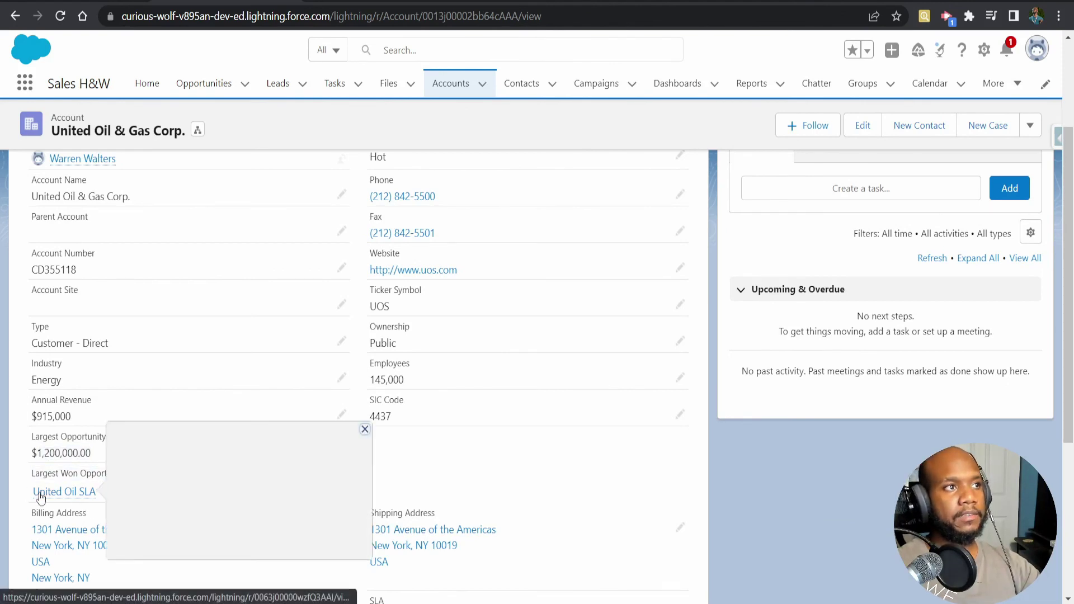